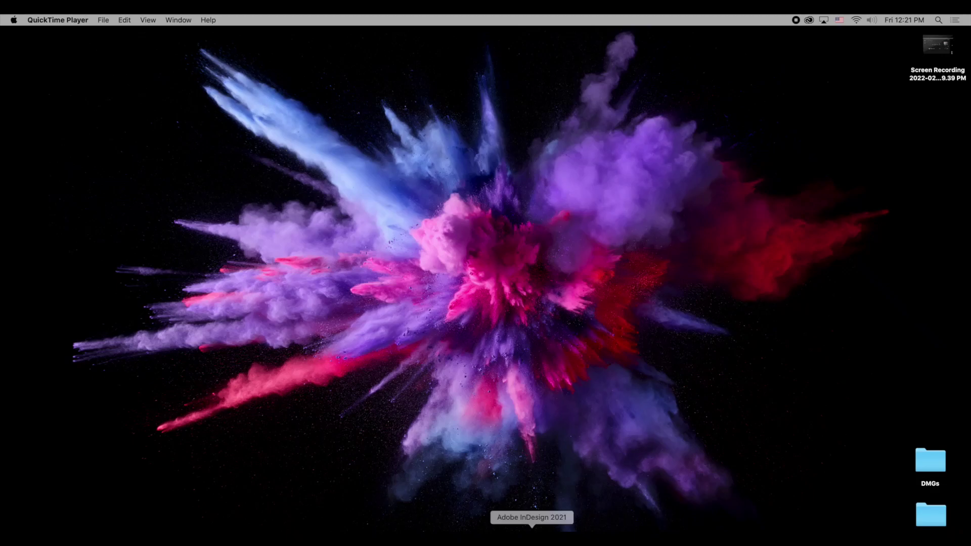
- Bring the Adobe InDesign 2021 start window to the front from the Dock
click(531, 536)
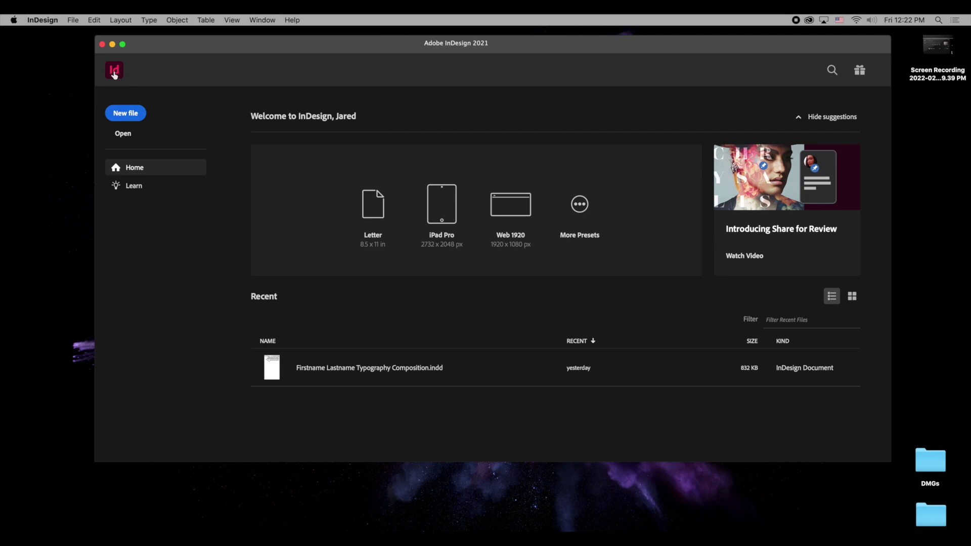
- Dismiss the start screen, then reopen Home with its new-file presets and recent files
click(121, 114)
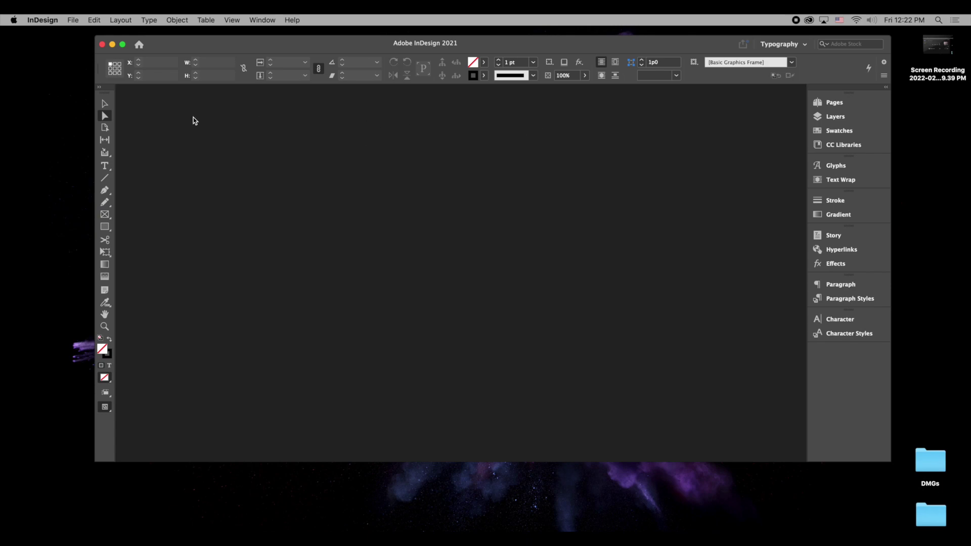
click(139, 45)
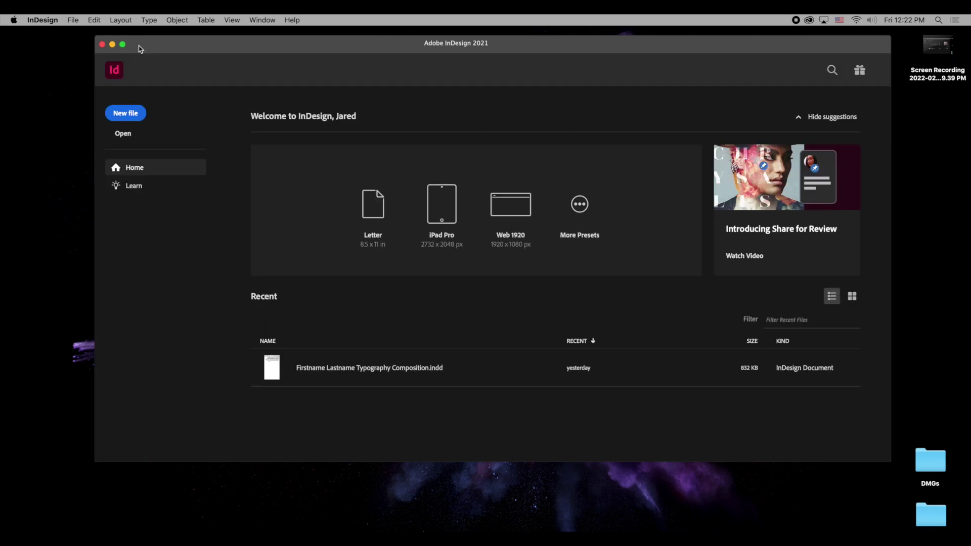
- Start a new document showing all Print presets, with Letter (51p0 x 66p0) selected
click(579, 207)
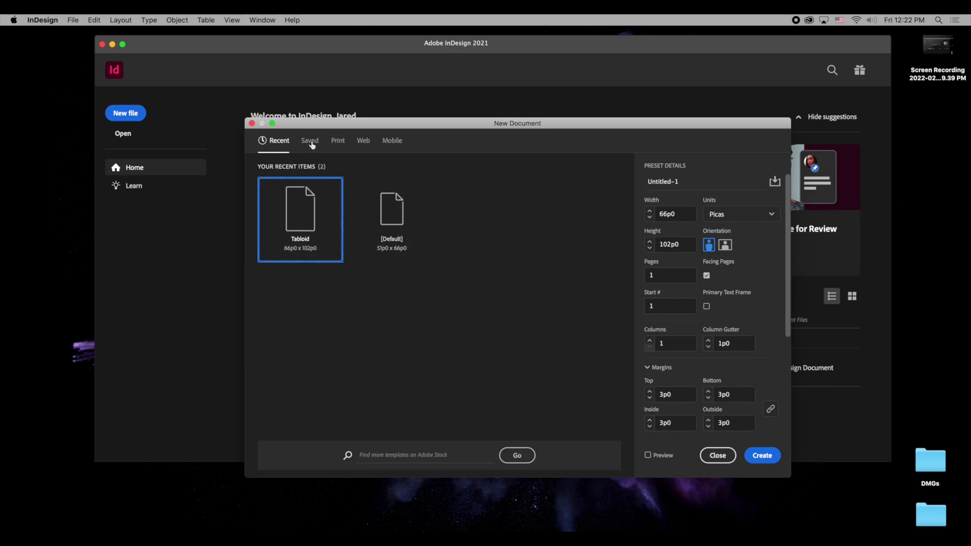
click(339, 142)
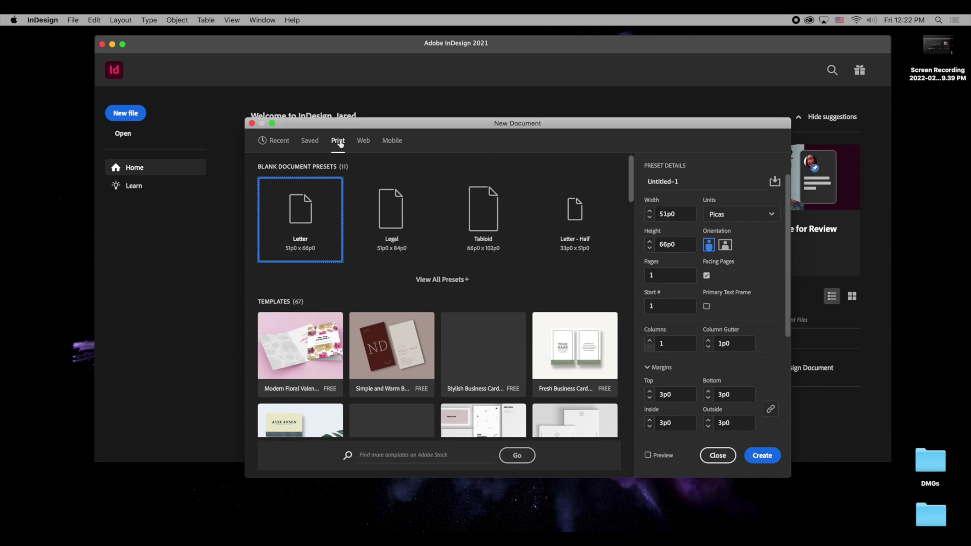
click(445, 282)
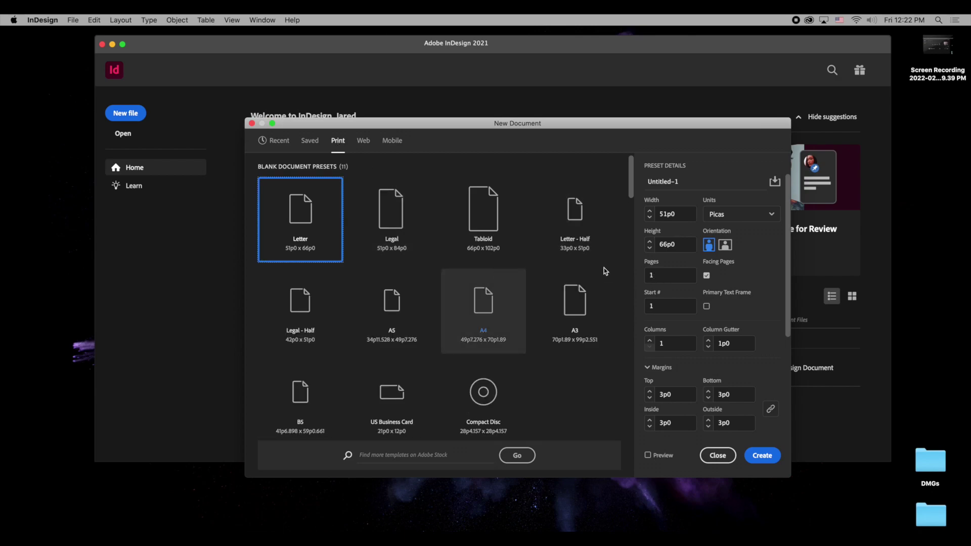
mouse_move(630, 168)
mouse_down()
mouse_move(632, 184)
mouse_move(632, 167)
mouse_up()
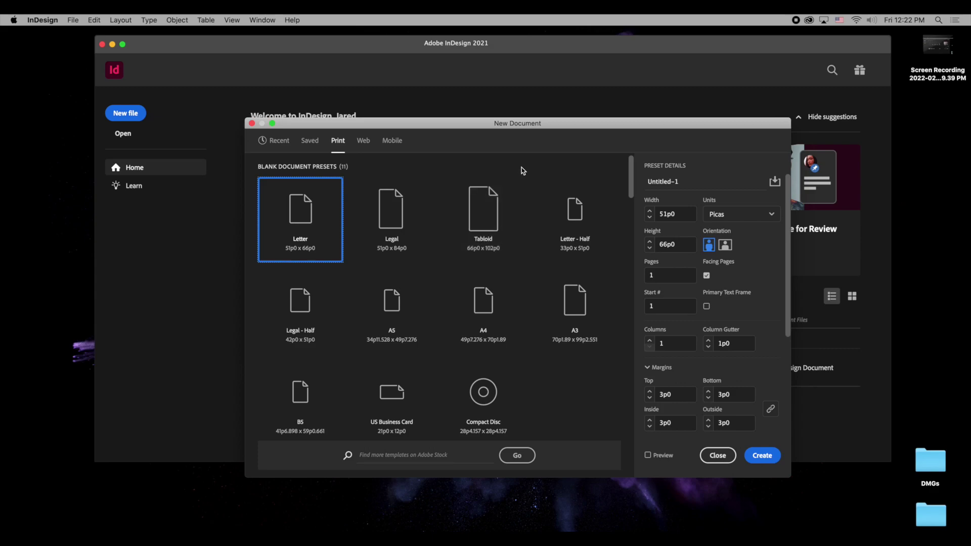
drag(533, 125, 530, 124)
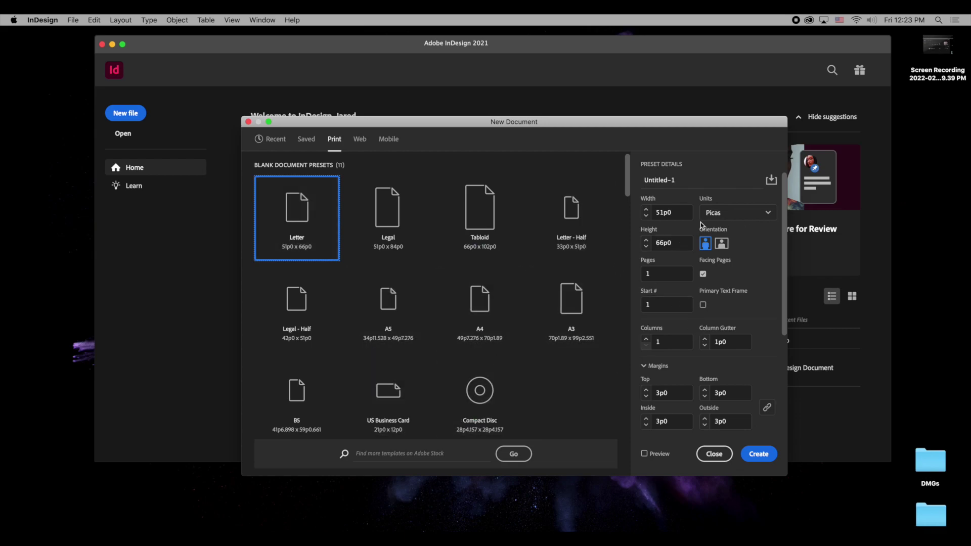
- Switch units to Inches and set the page to 11 in wide by 17 in tall
click(753, 218)
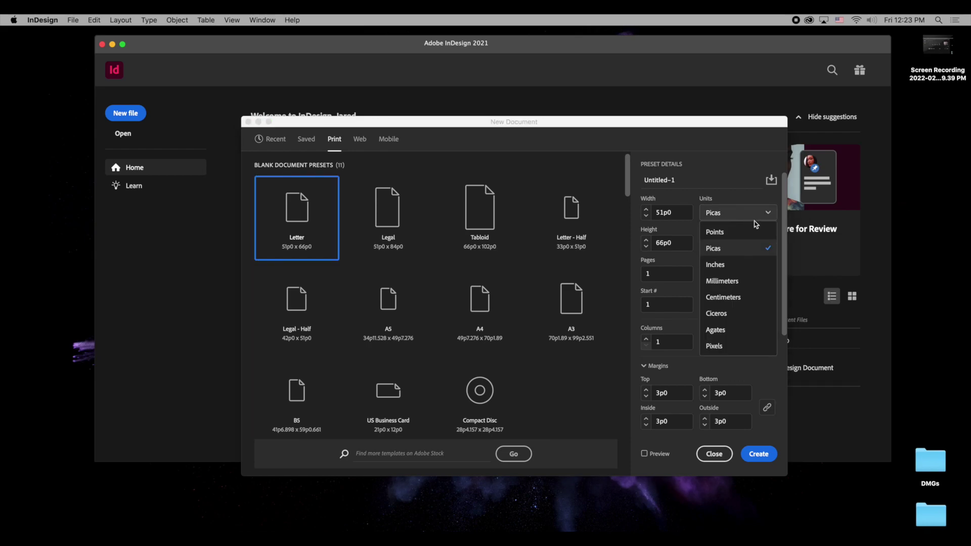
click(722, 267)
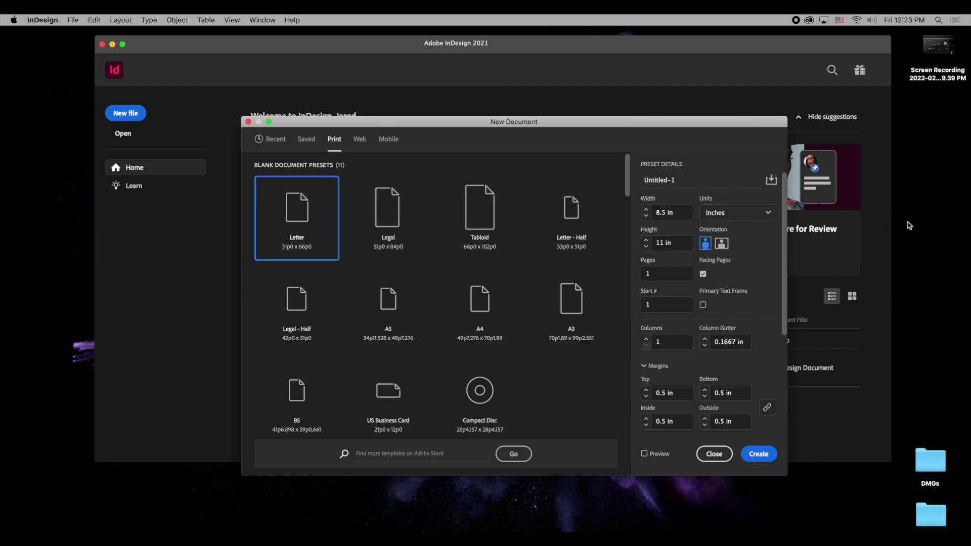
click(671, 214)
double_click(659, 212)
text(11)
double_click(660, 242)
text(17)
- Set all four margins to 0.25 in and create the 11 × 17 in document
drag(784, 322, 788, 384)
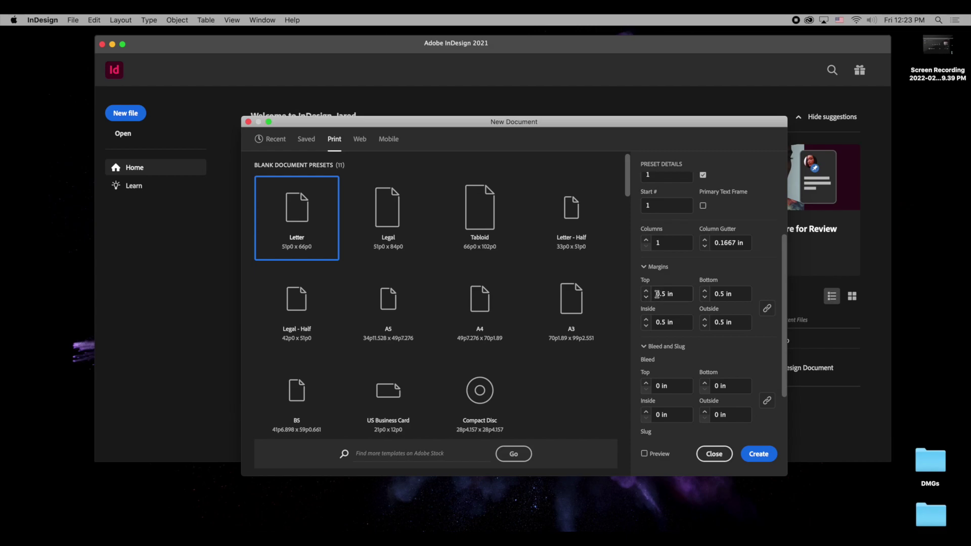
drag(657, 293, 666, 294)
key(BackSpace)
text(.25)
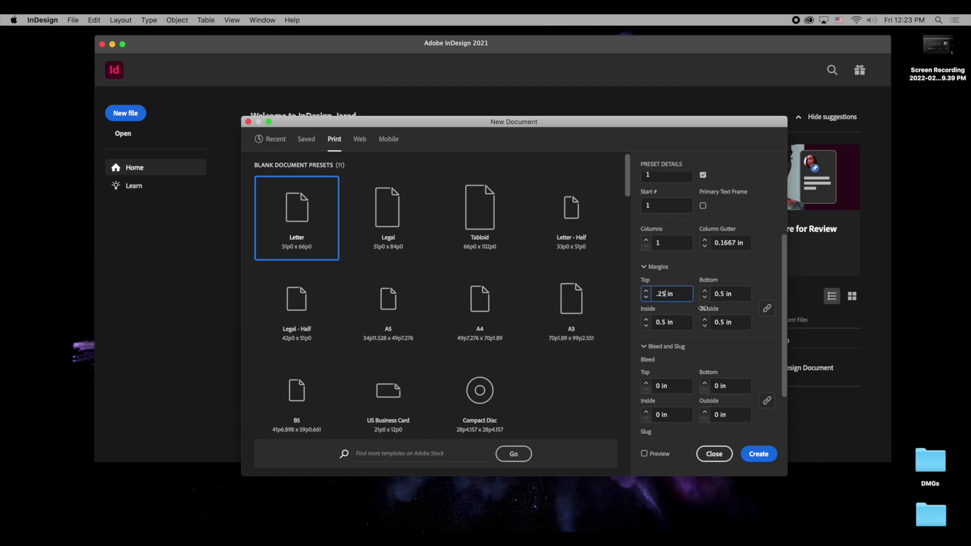
click(767, 308)
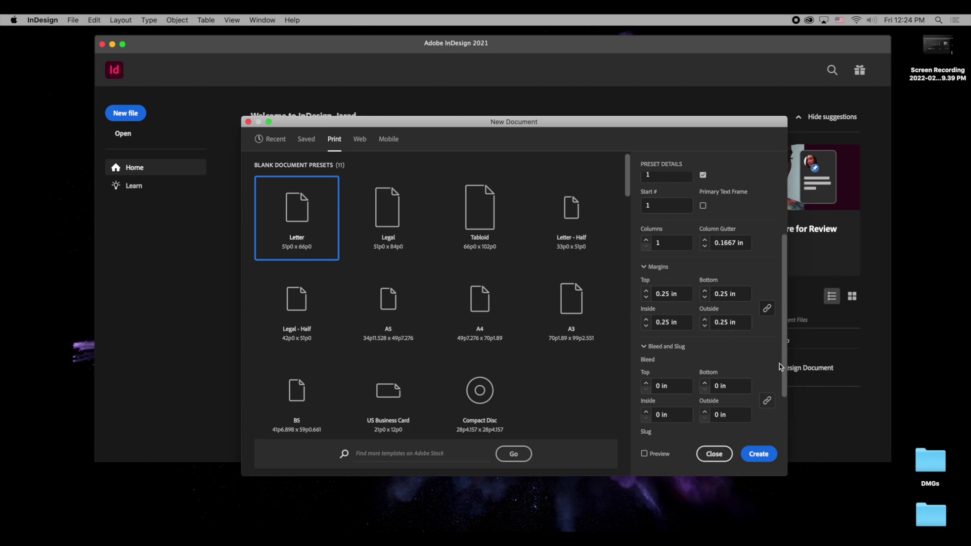
drag(784, 365, 787, 426)
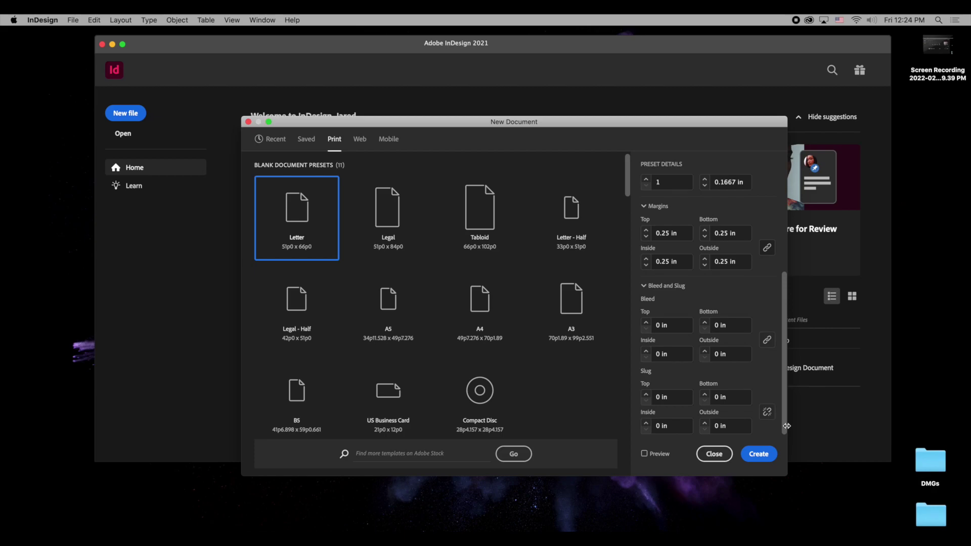
scroll(787, 399, up, 5)
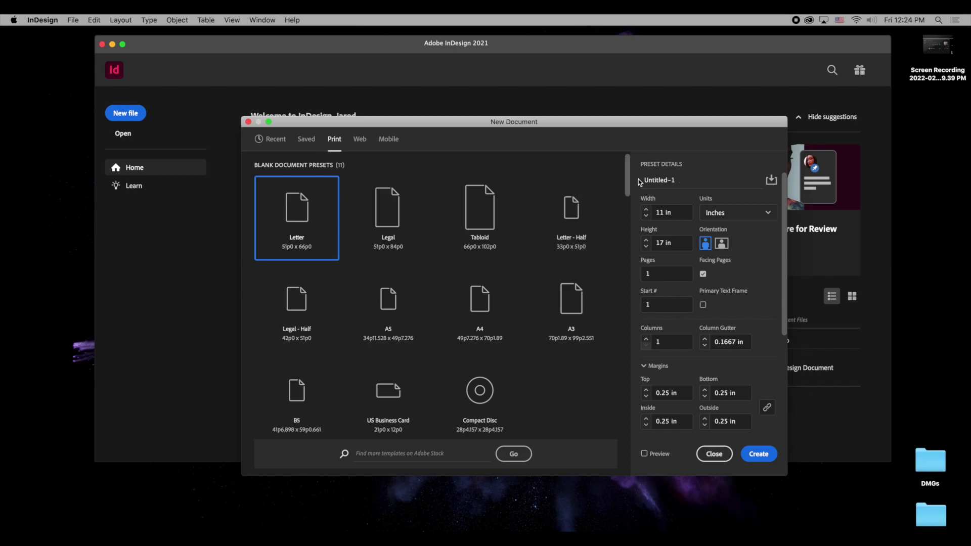
click(756, 455)
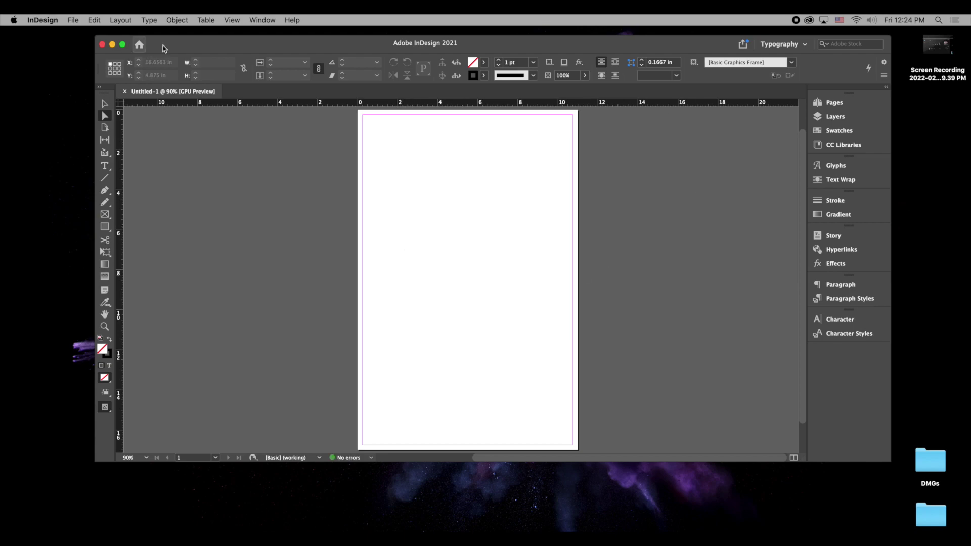
- Move and resize the InDesign window to fill the screen, then choose the Essentials workspace
drag(162, 48, 70, 41)
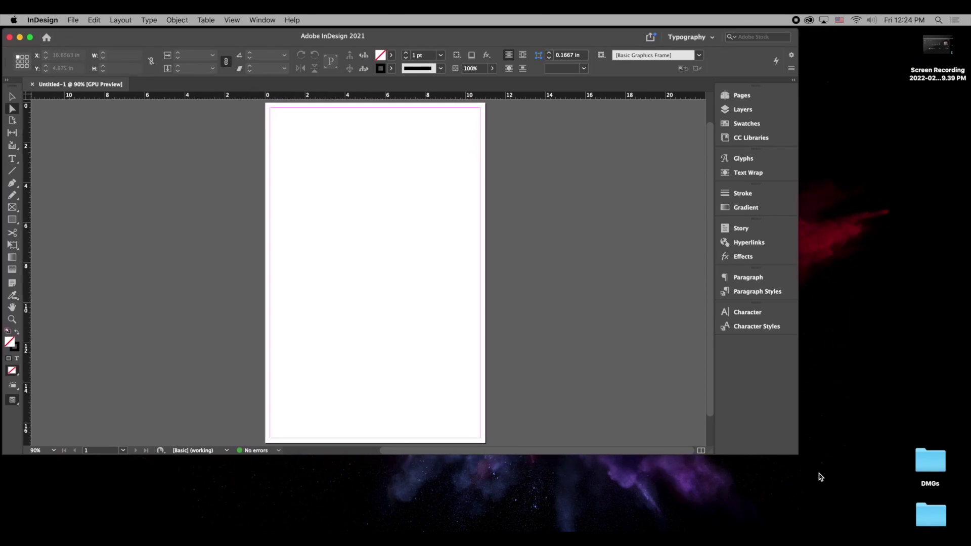
drag(799, 454, 966, 533)
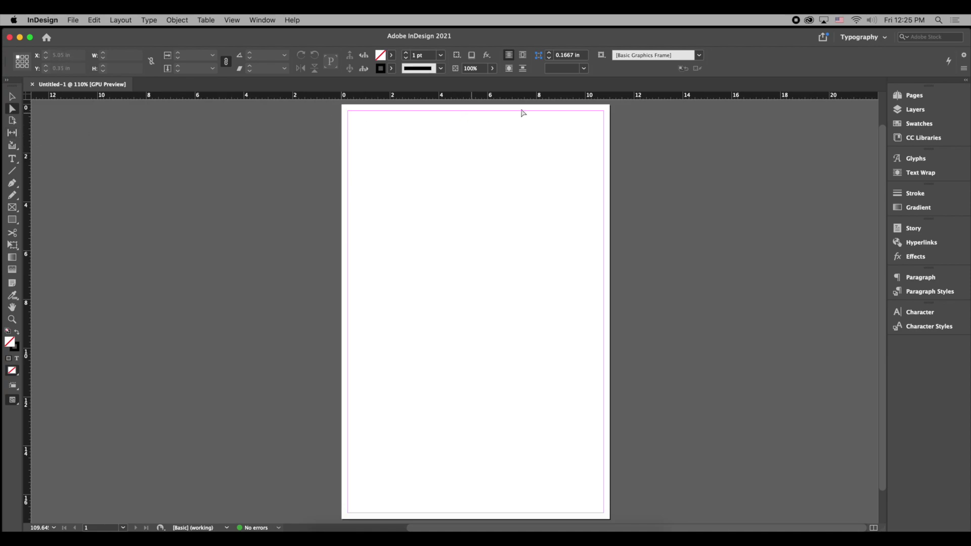
click(863, 37)
click(865, 81)
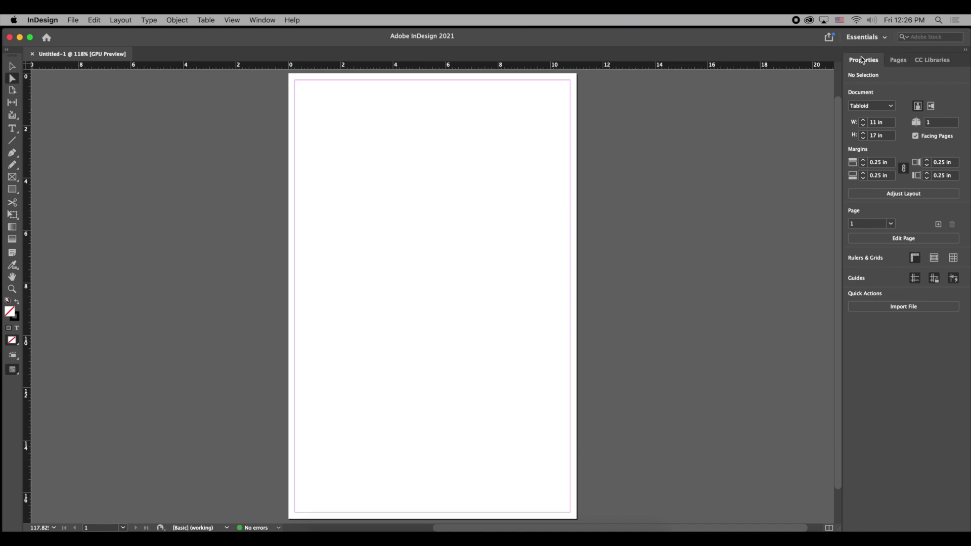
- Choose the Typography workspace so Glyphs, Paragraph and Character panels dock beside the page
scroll(766, 160, down, 10)
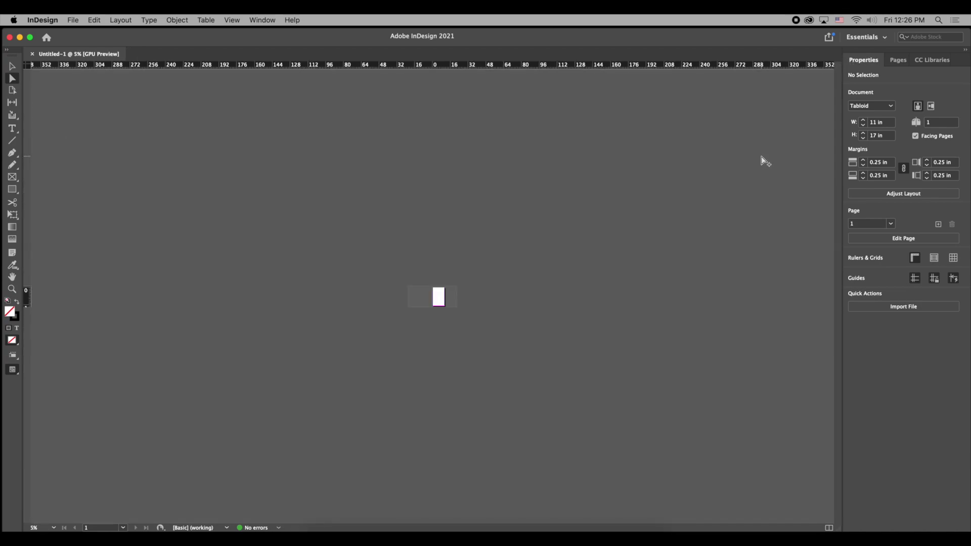
scroll(766, 161, up, 10)
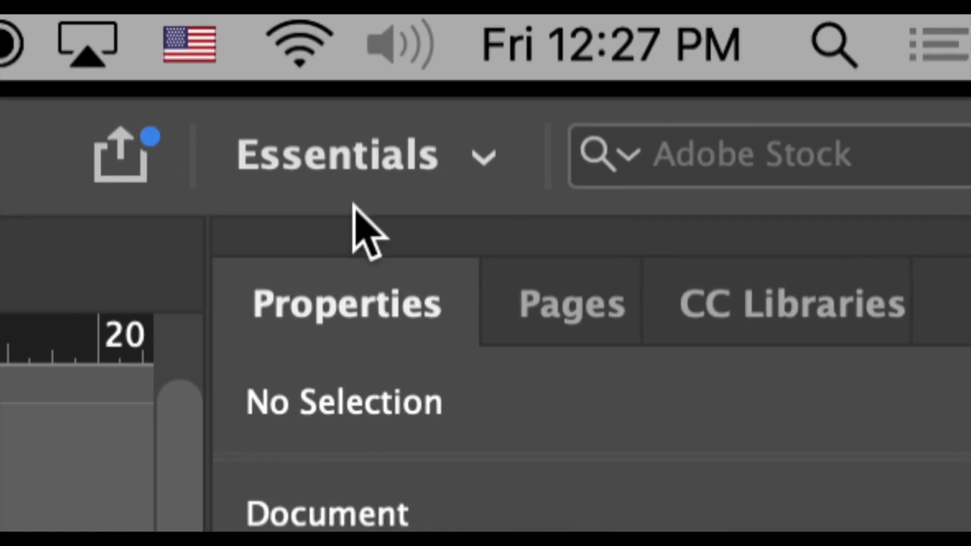
click(393, 165)
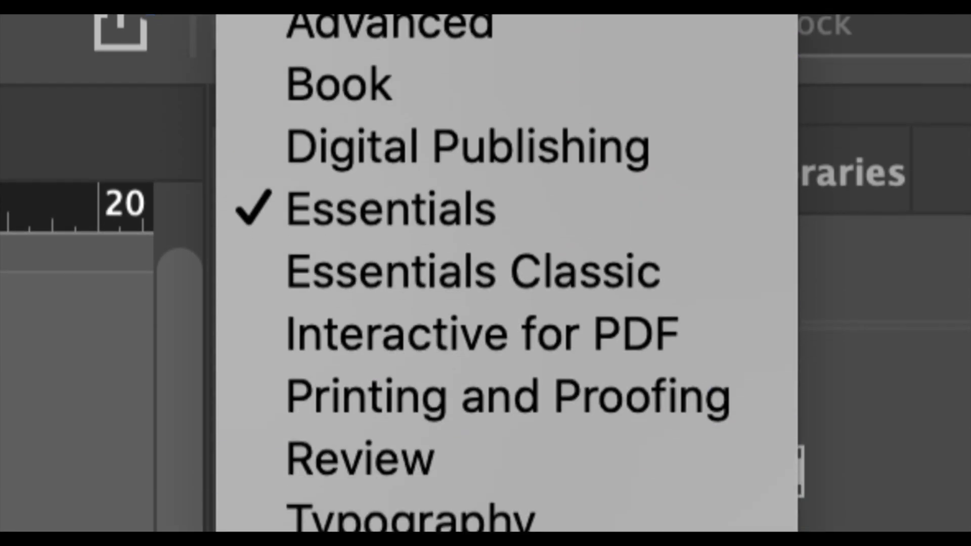
click(416, 452)
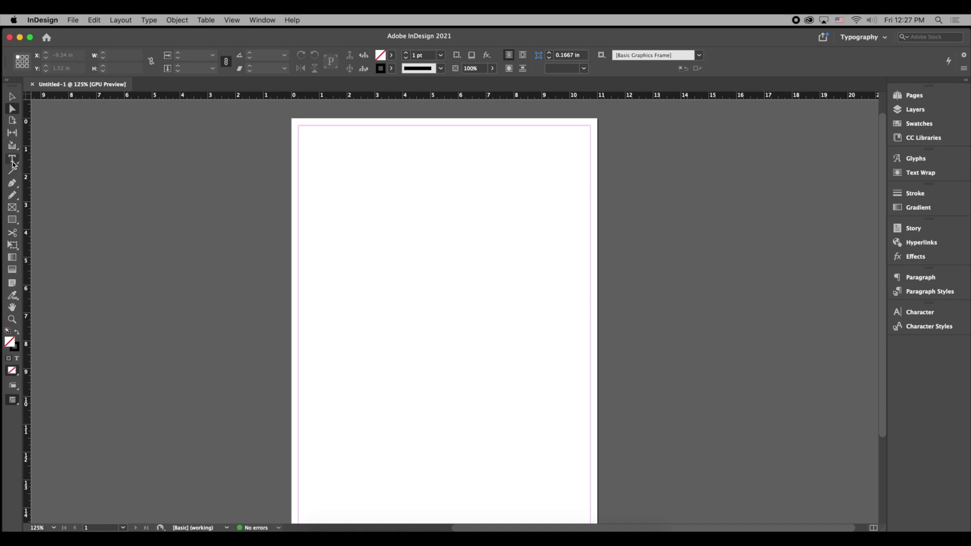
- Draw a text frame at the top of the page, widened across it and made taller
key(t)
drag(306, 136, 388, 166)
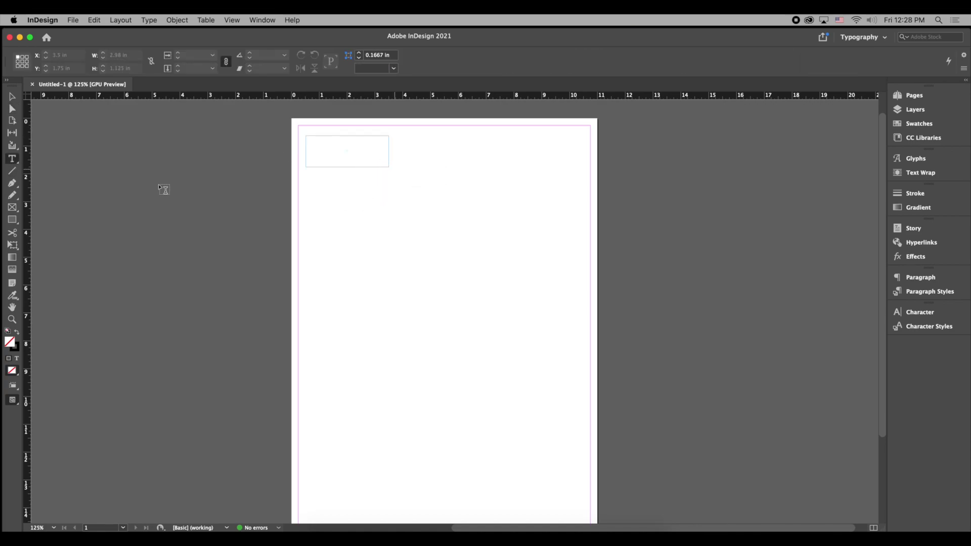
key(Escape)
click(394, 157)
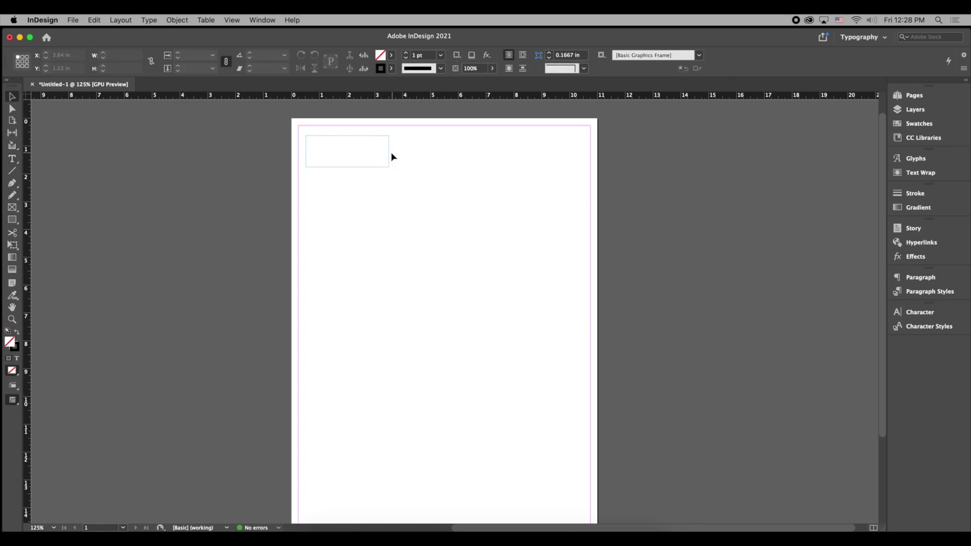
click(389, 162)
drag(389, 152, 579, 157)
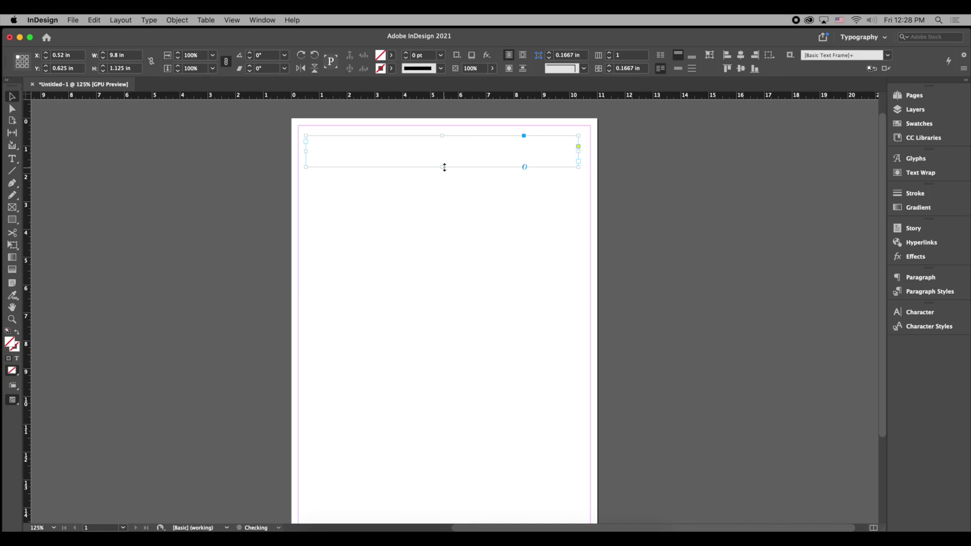
drag(444, 167, 443, 181)
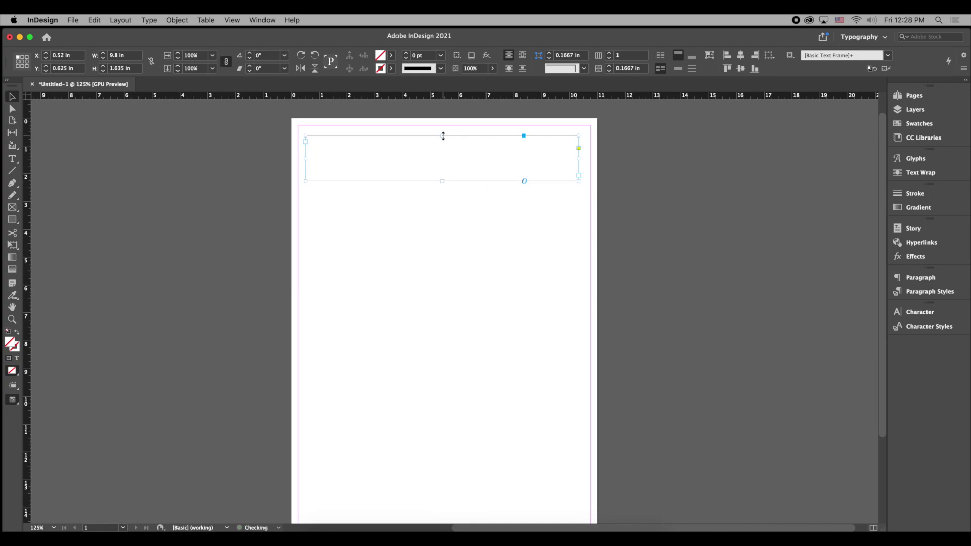
drag(442, 136, 442, 133)
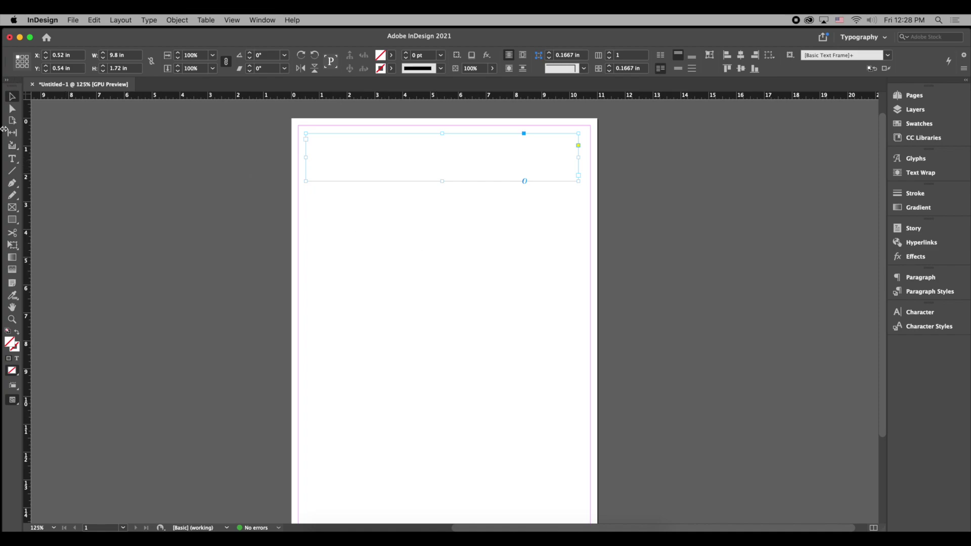
- Type 'TITLE OF POSTER' into the frame and select the whole heading
click(16, 161)
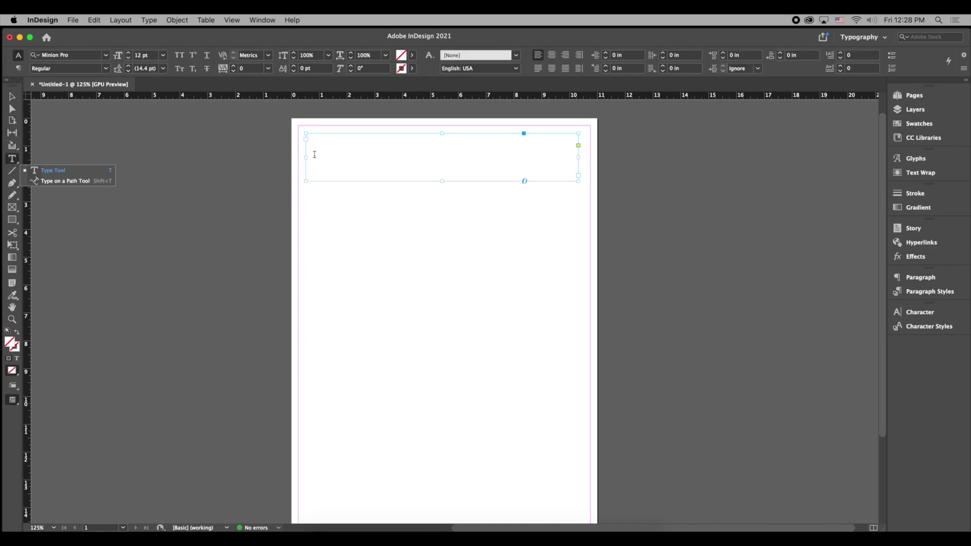
click(320, 155)
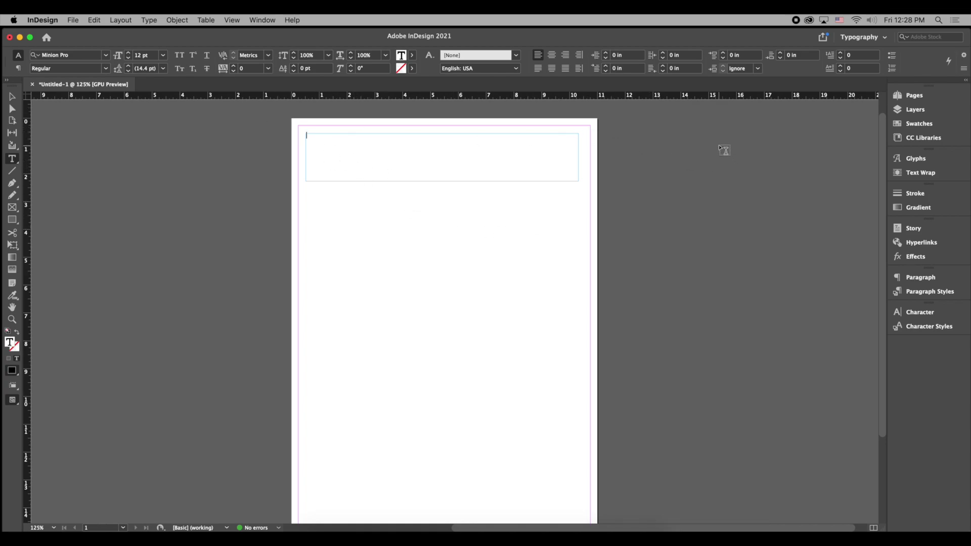
text(TITLE OF POSTER)
drag(353, 136, 270, 130)
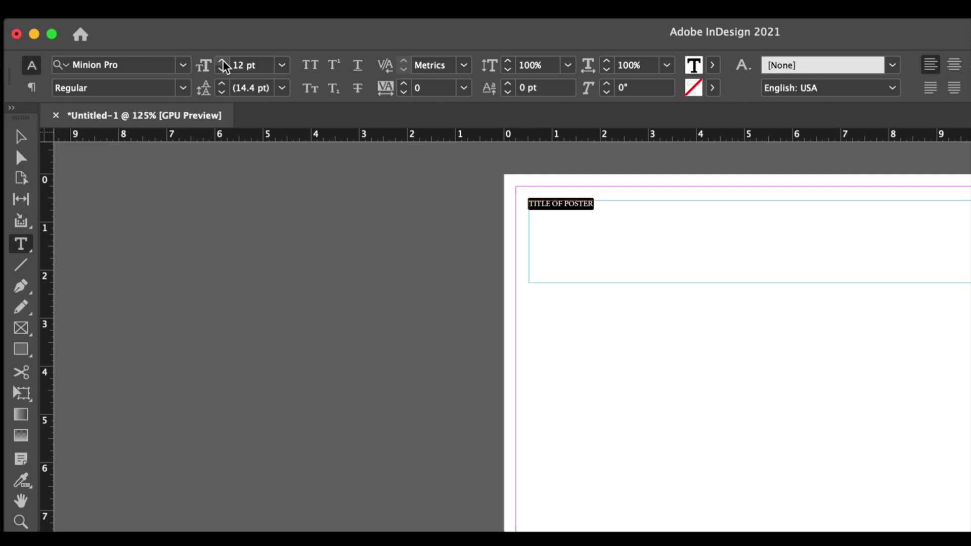
- Step the title's font size up from 12 pt to past 40 pt with the size arrow
click(223, 62)
click(224, 63)
click(223, 63)
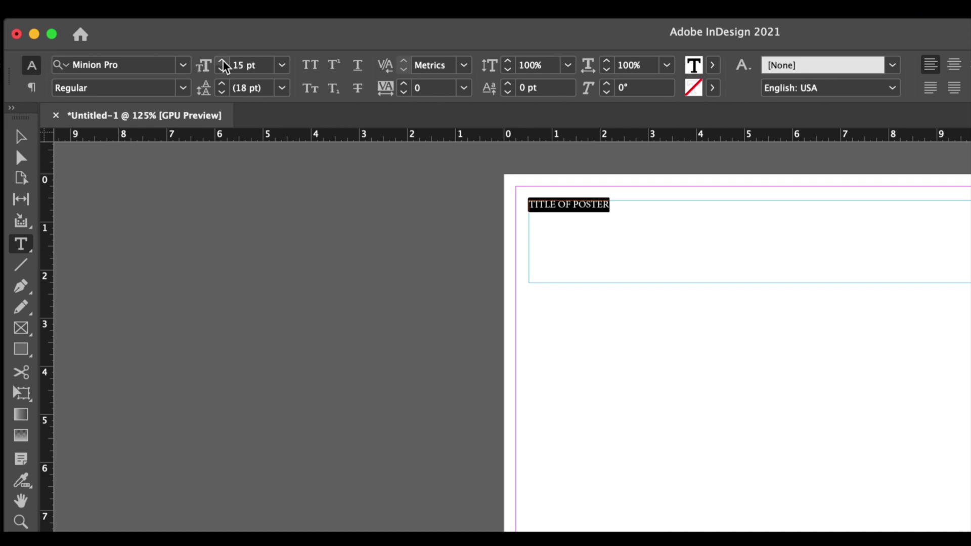
click(223, 62)
click(223, 62)
click(223, 62)
click(223, 62)
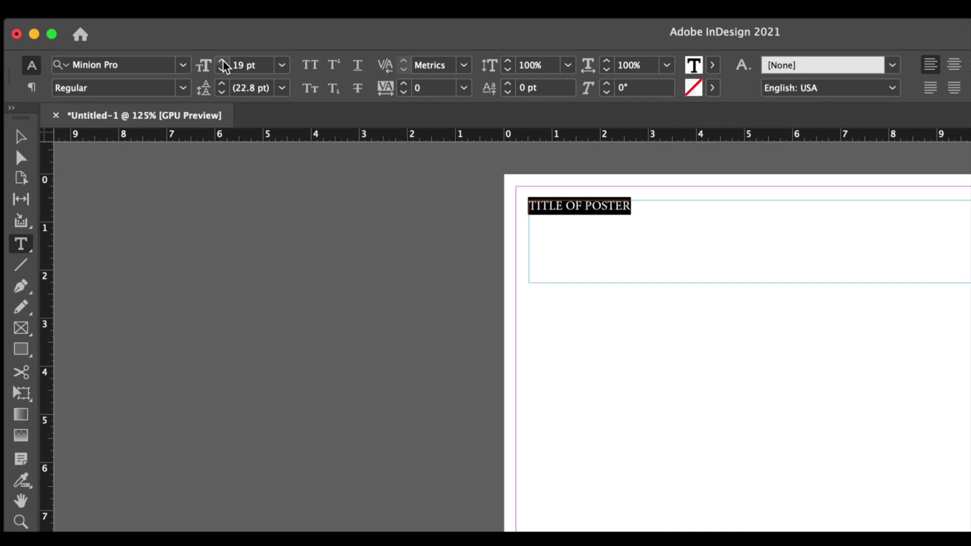
click(223, 62)
click(223, 62)
click(223, 63)
click(223, 62)
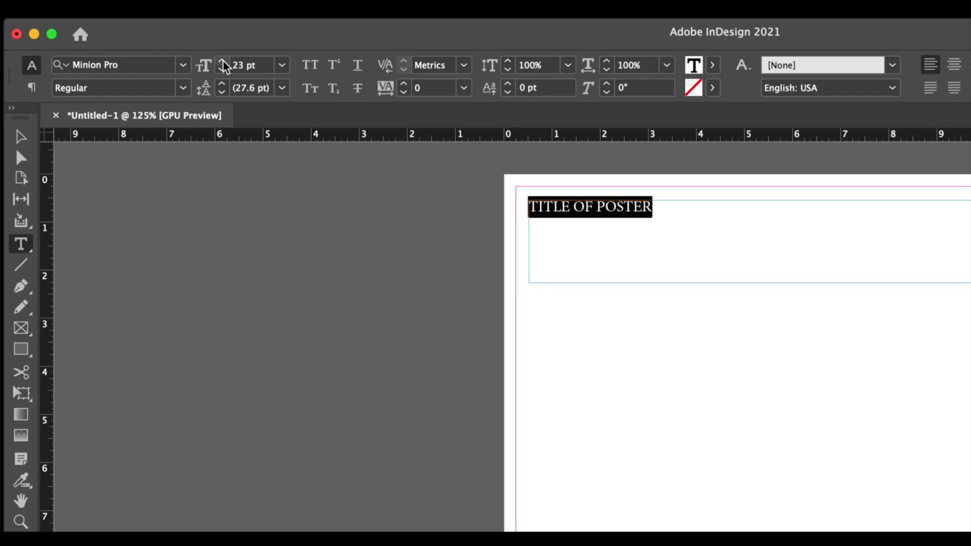
click(223, 62)
click(223, 62)
click(223, 62)
click(224, 63)
click(224, 62)
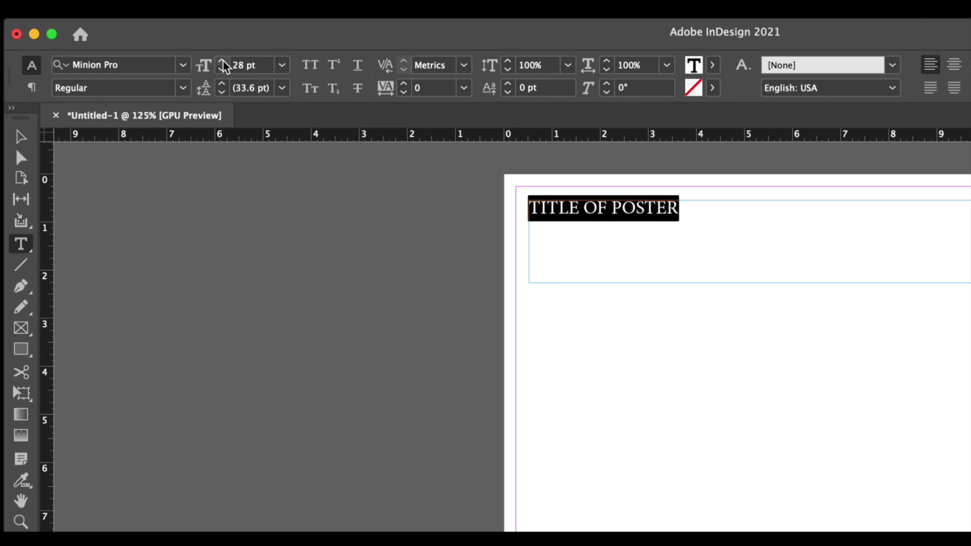
click(223, 62)
click(223, 63)
click(223, 62)
click(223, 63)
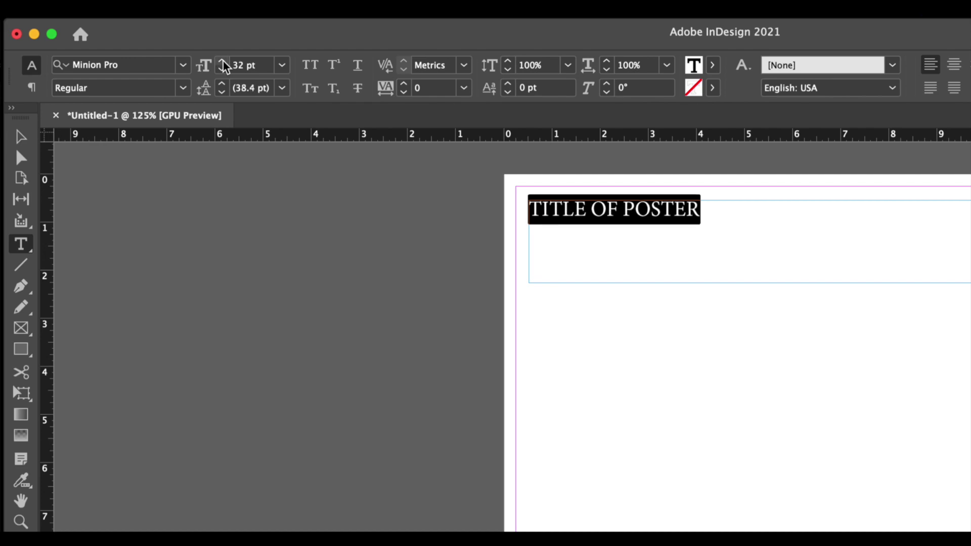
click(223, 63)
click(223, 63)
click(223, 63)
click(223, 62)
click(223, 62)
click(223, 62)
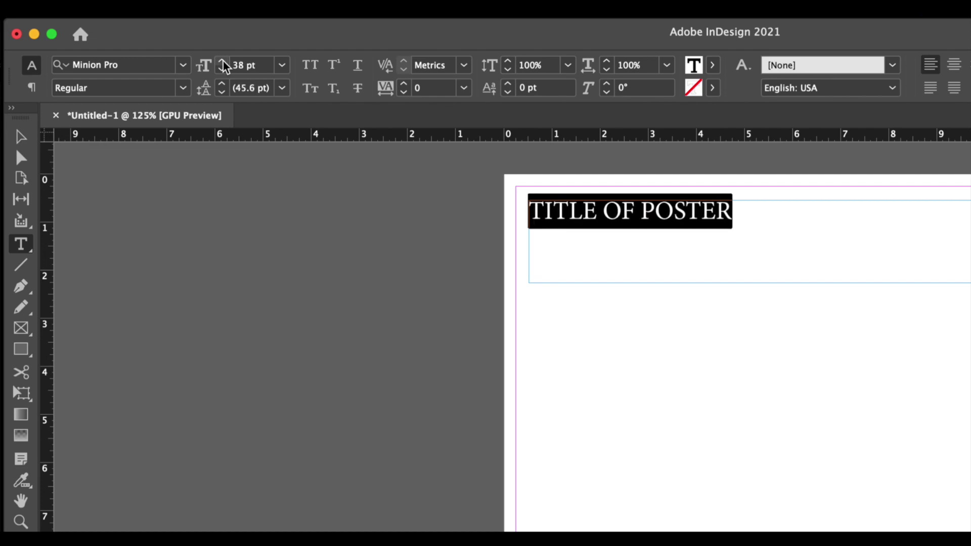
click(223, 62)
click(223, 62)
click(223, 62)
click(223, 62)
click(223, 62)
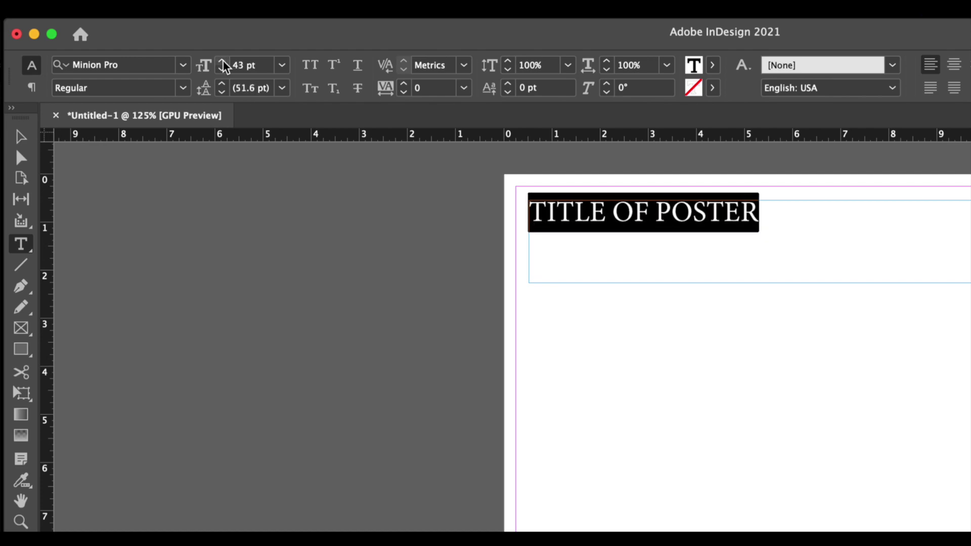
click(223, 62)
click(223, 62)
click(223, 62)
click(223, 62)
click(223, 63)
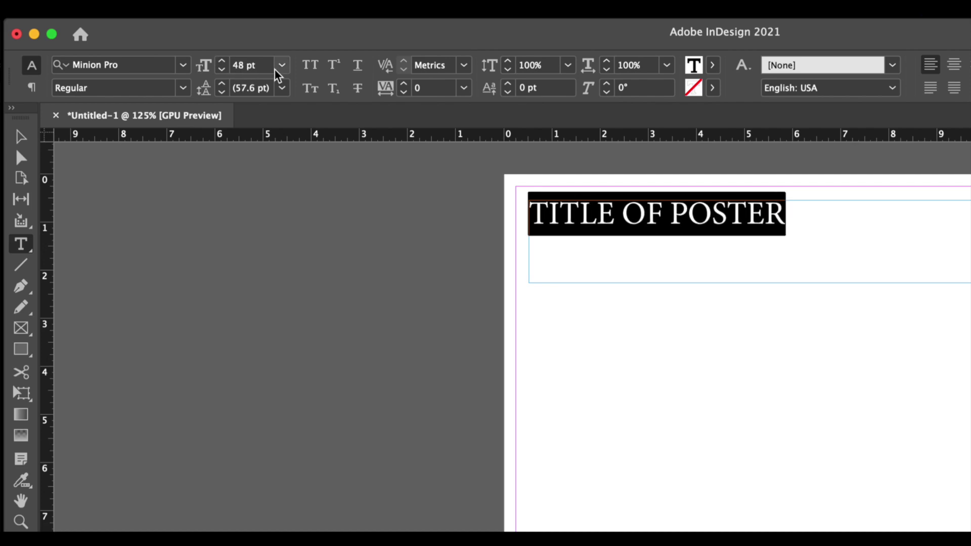
- Set the title to 72 pt from the preset size list and deselect it
click(238, 65)
click(281, 64)
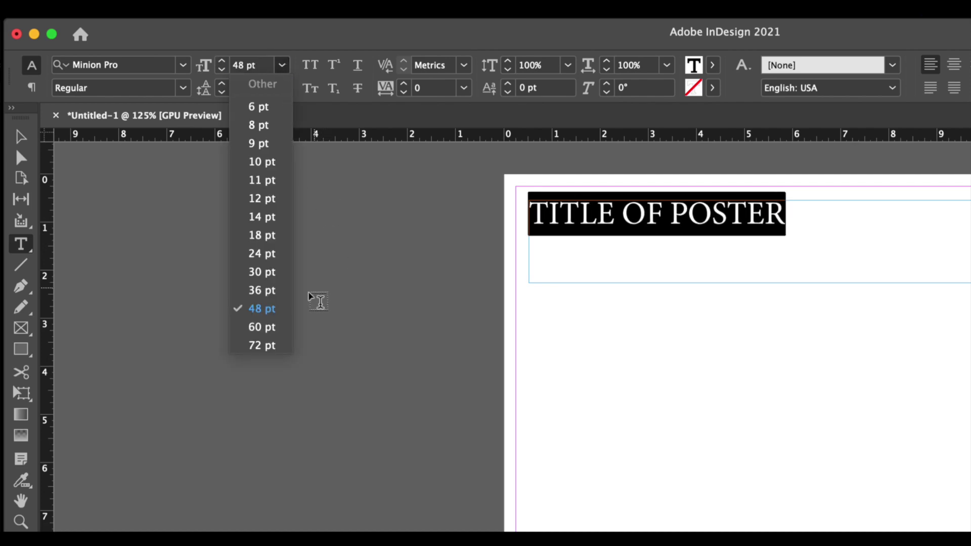
click(262, 346)
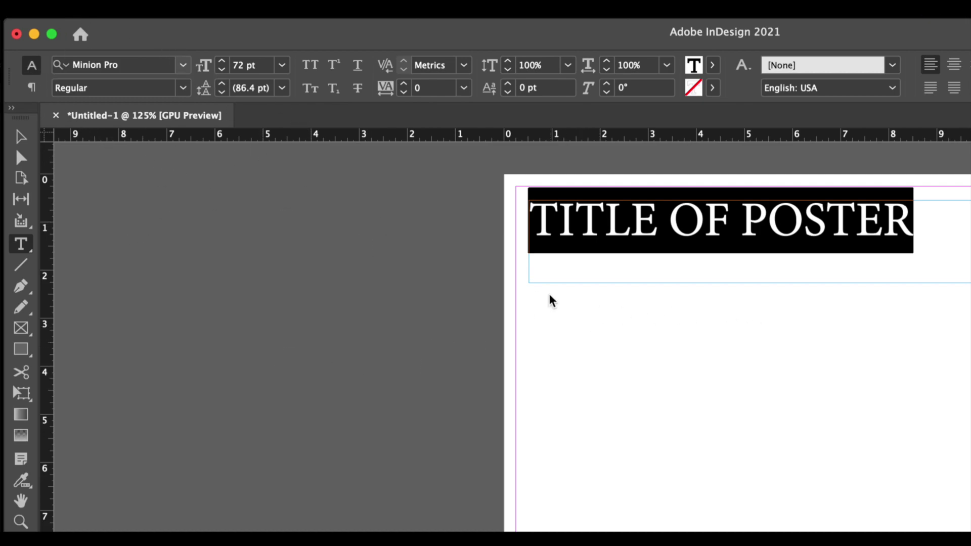
key(super+alt+shift+m)
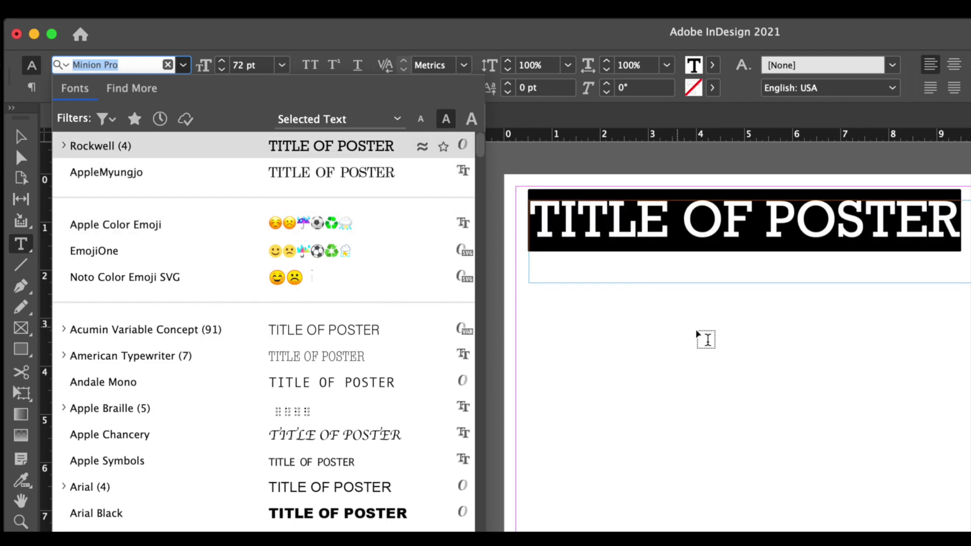
click(705, 337)
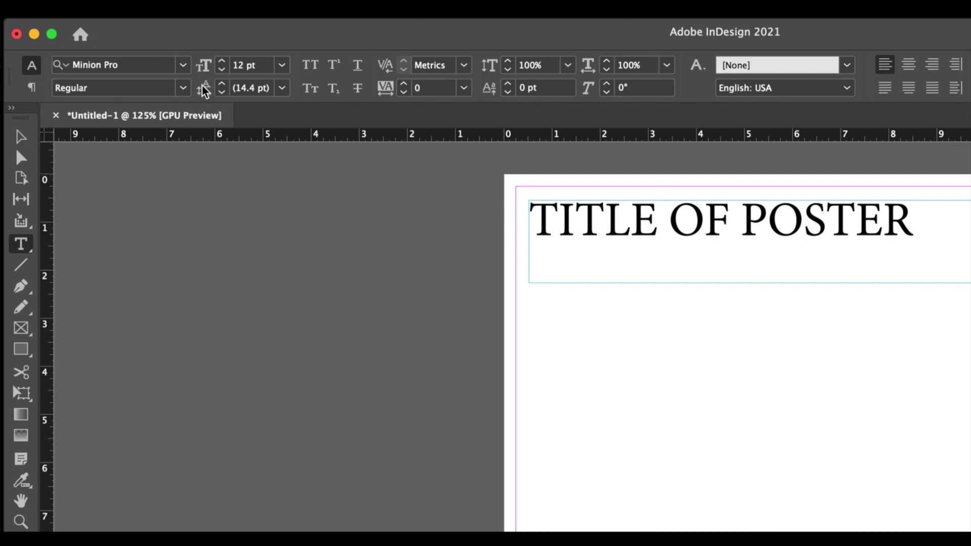
- Select the whole 'TITLE OF POSTER' line with the Type tool
click(183, 65)
double_click(739, 230)
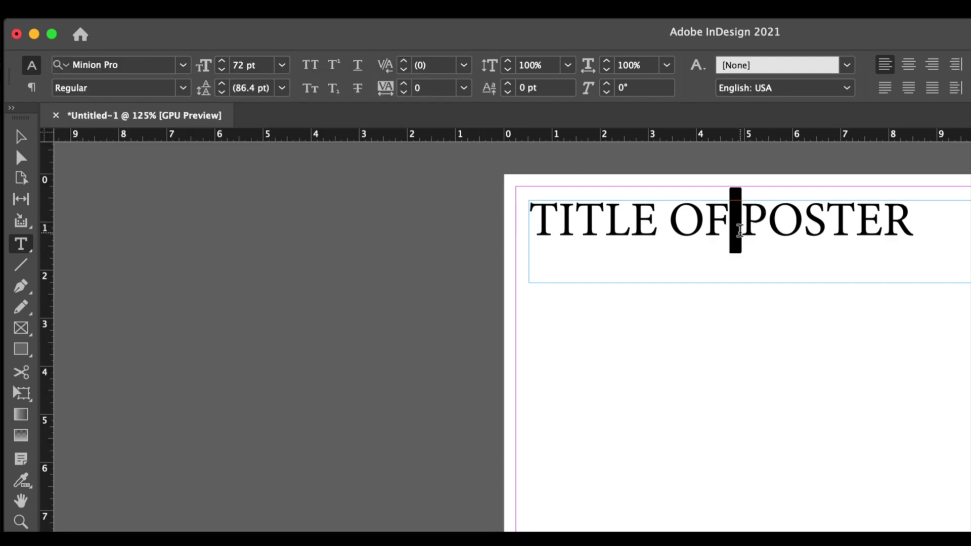
click(741, 223)
drag(933, 226, 490, 207)
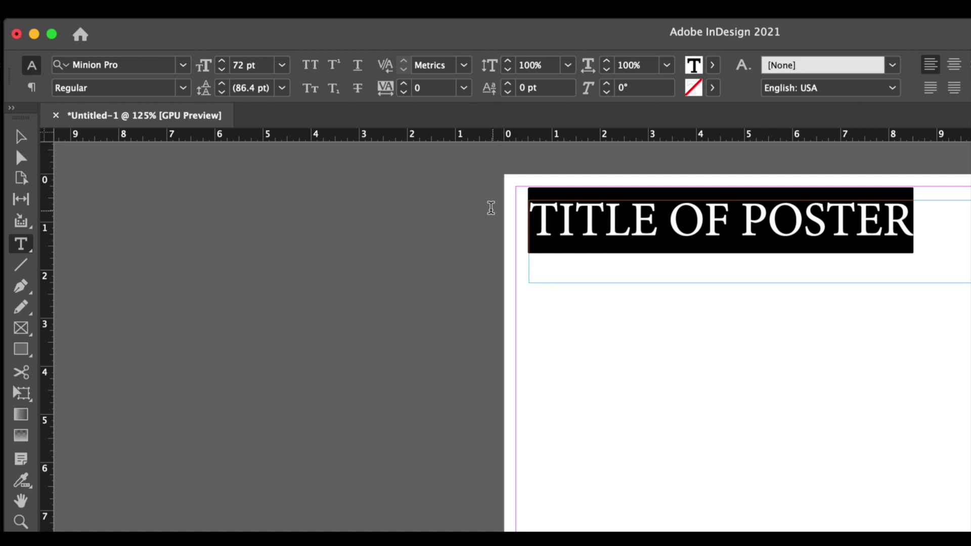
- Apply Adobe Devanagari Regular to the title from the Control panel font list
click(184, 84)
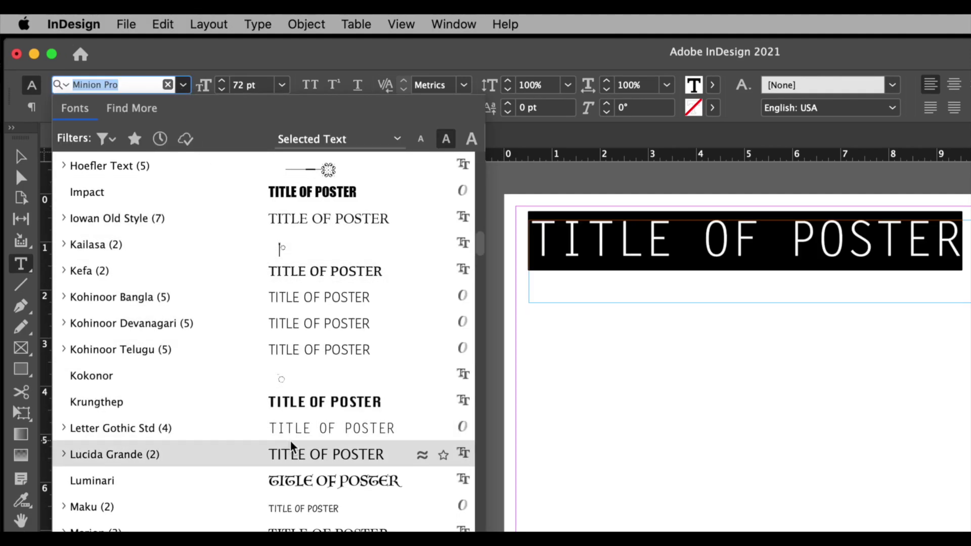
scroll(293, 453, down, 15)
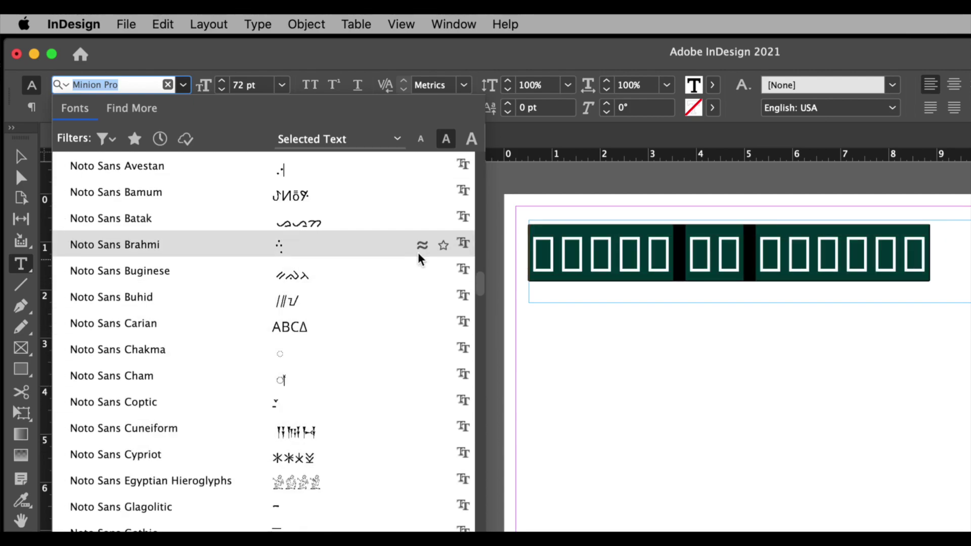
drag(481, 282, 458, 451)
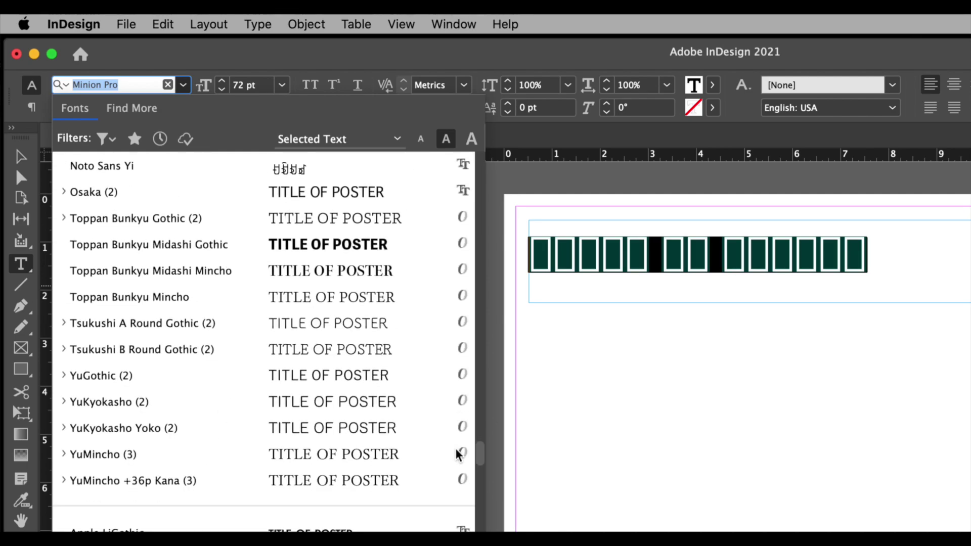
scroll(458, 455, down, 10)
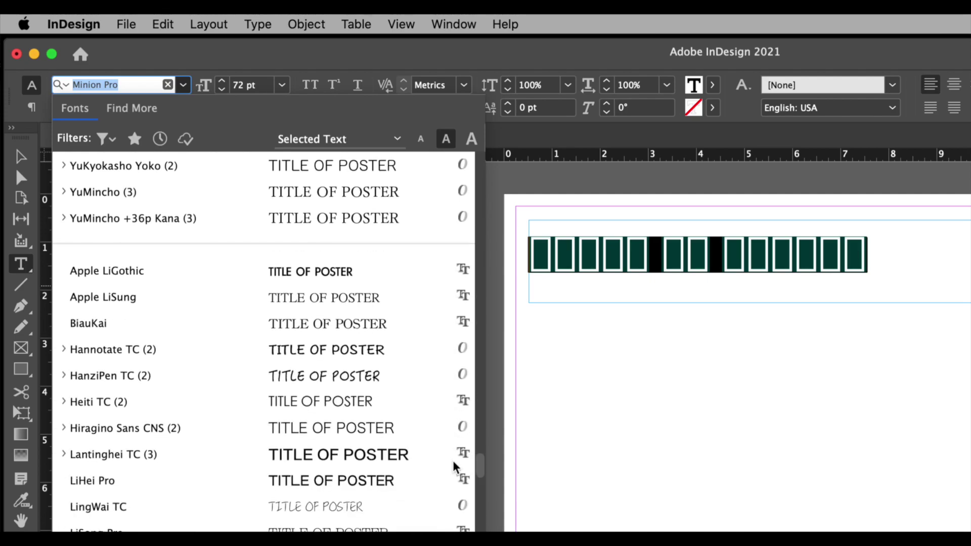
scroll(456, 468, down, 4)
scroll(450, 506, down, 15)
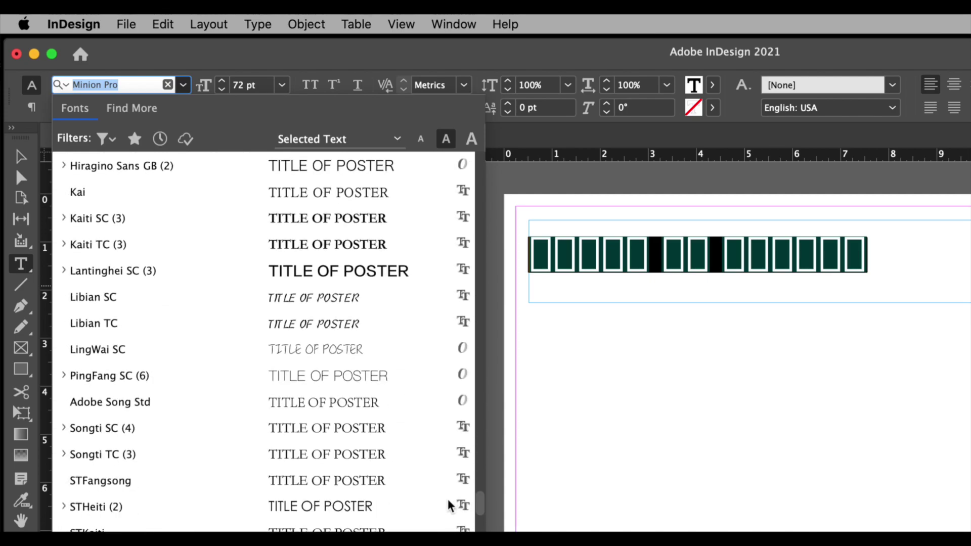
scroll(449, 505, down, 10)
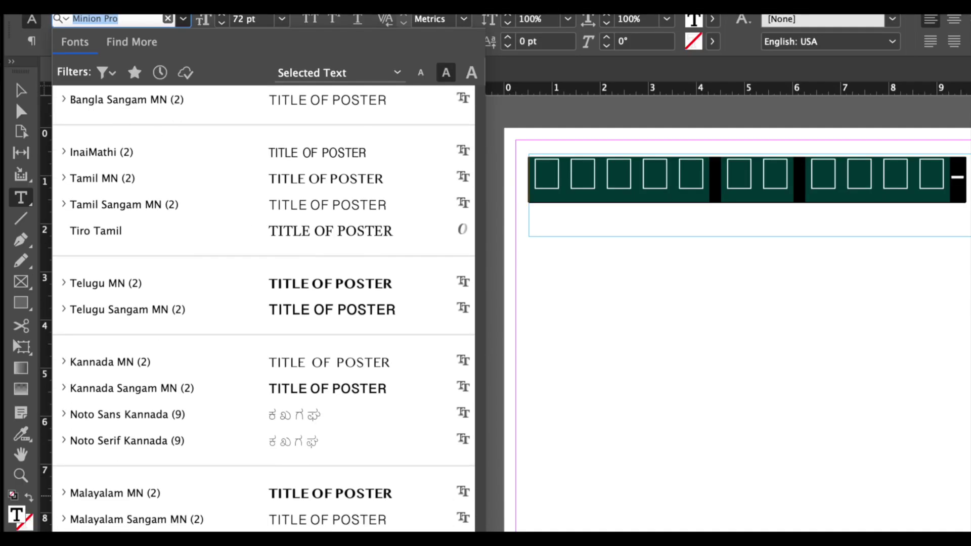
scroll(263, 303, down, 11)
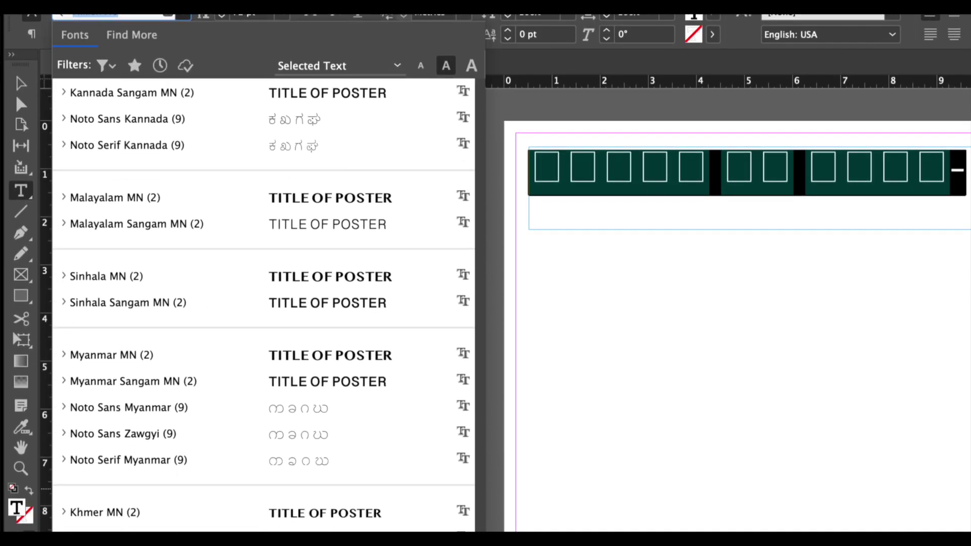
scroll(263, 304, down, 4)
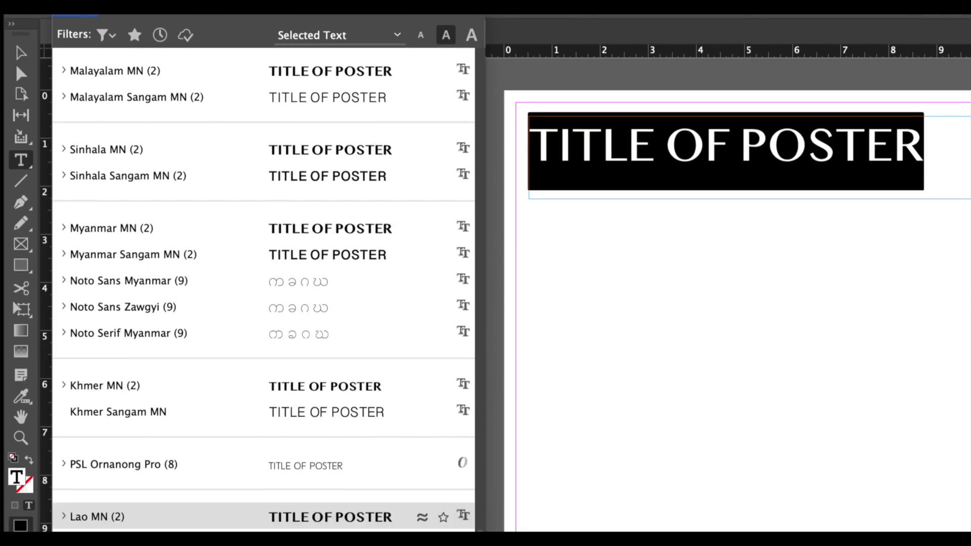
scroll(486, 524, up, 10)
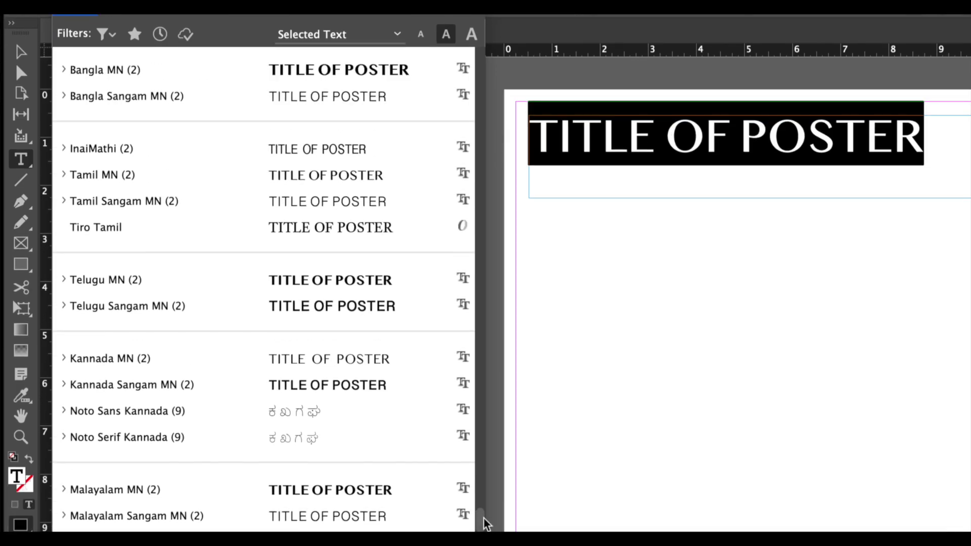
drag(486, 523, 486, 486)
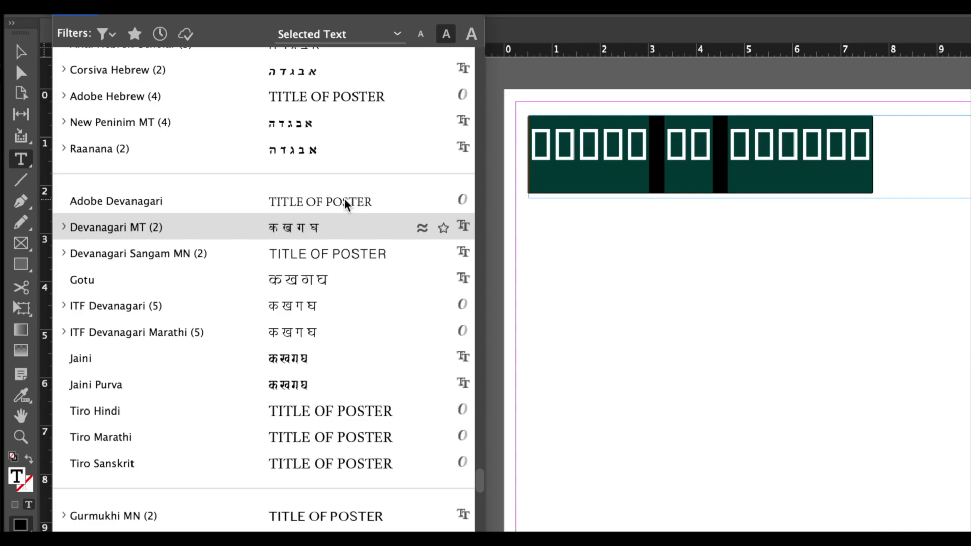
click(328, 203)
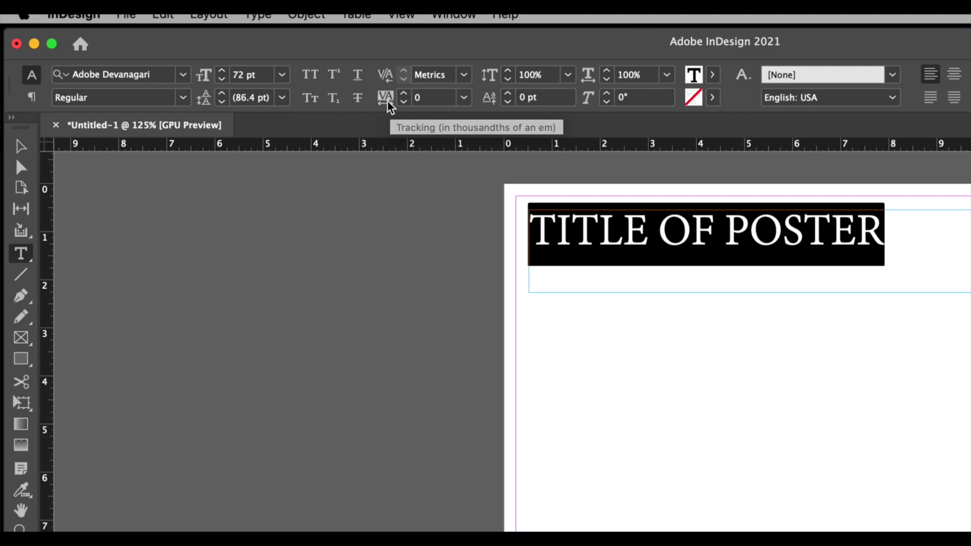
- Increase the TITLE OF POSTER tracking from 5 up to 170, then deselect the heading
click(463, 98)
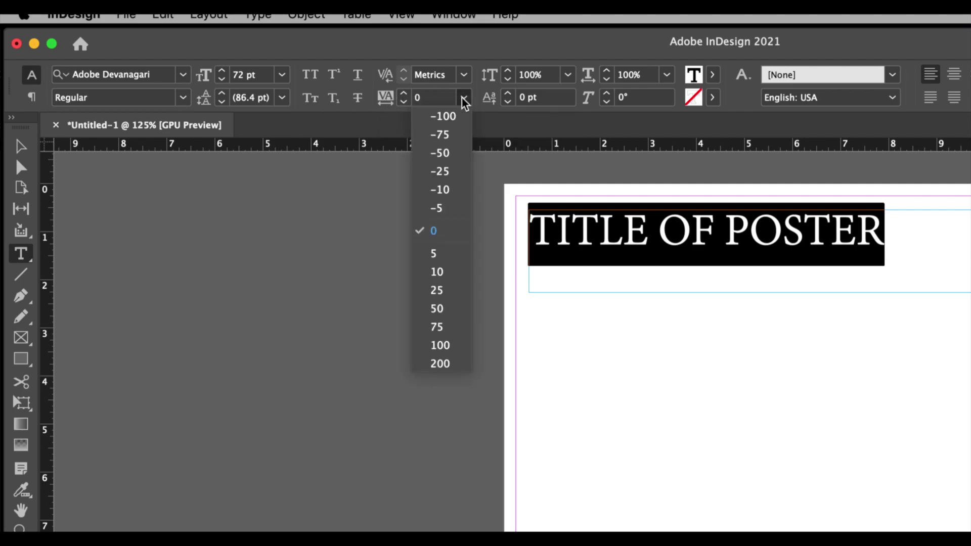
click(432, 255)
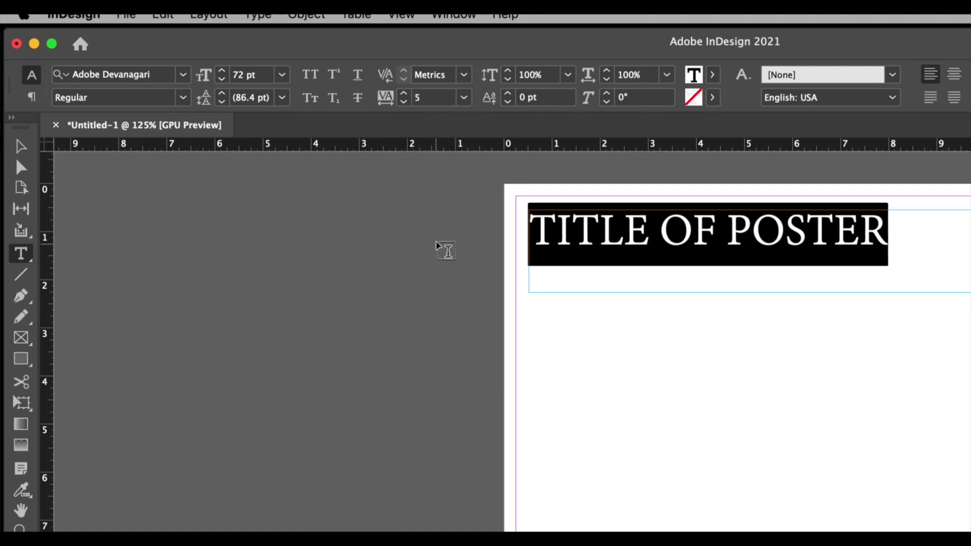
click(404, 94)
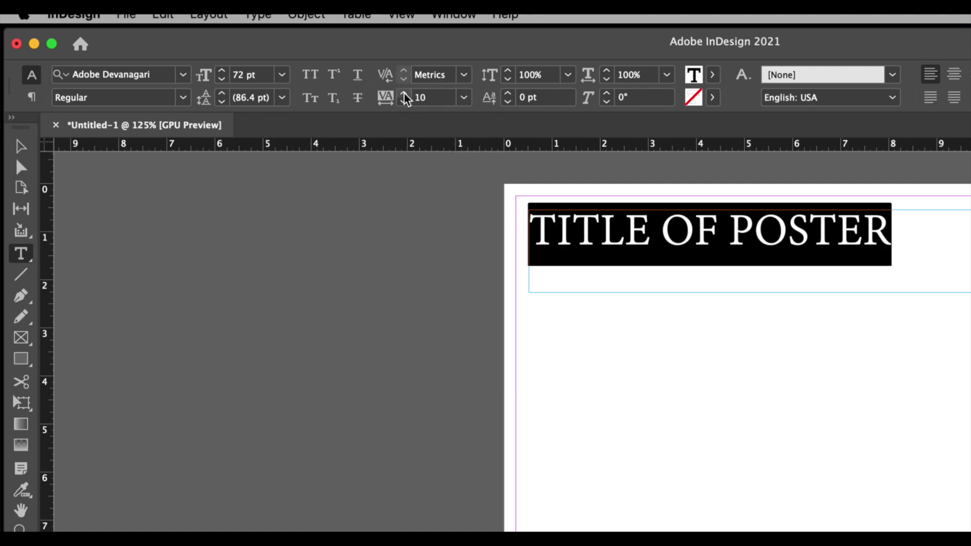
click(404, 93)
click(404, 93)
click(404, 93)
click(404, 94)
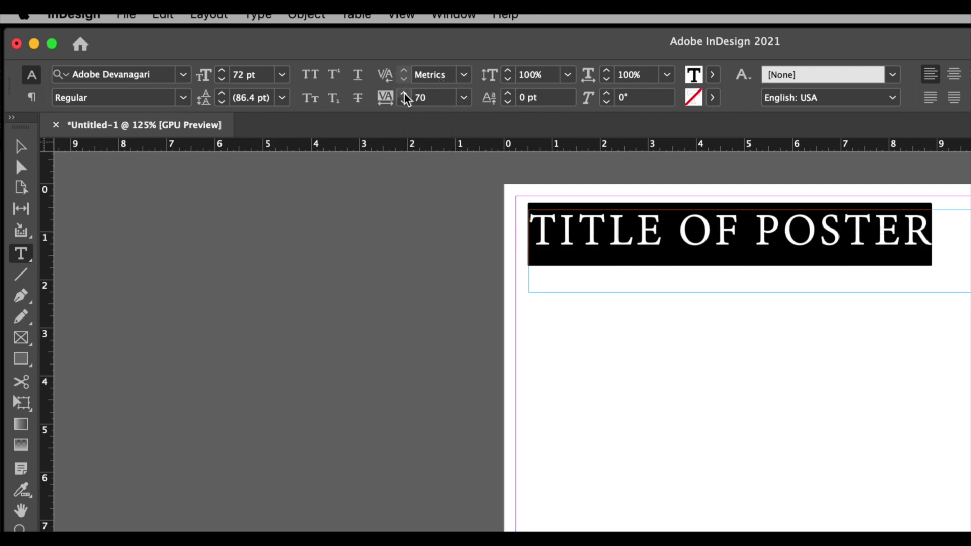
click(404, 93)
click(404, 94)
click(405, 94)
click(404, 94)
click(404, 93)
click(404, 94)
click(404, 94)
click(404, 93)
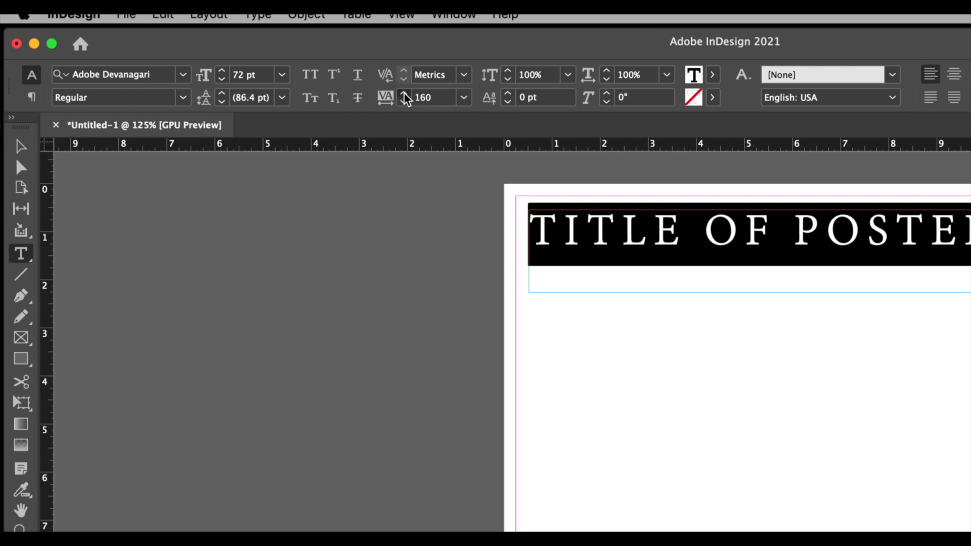
click(404, 94)
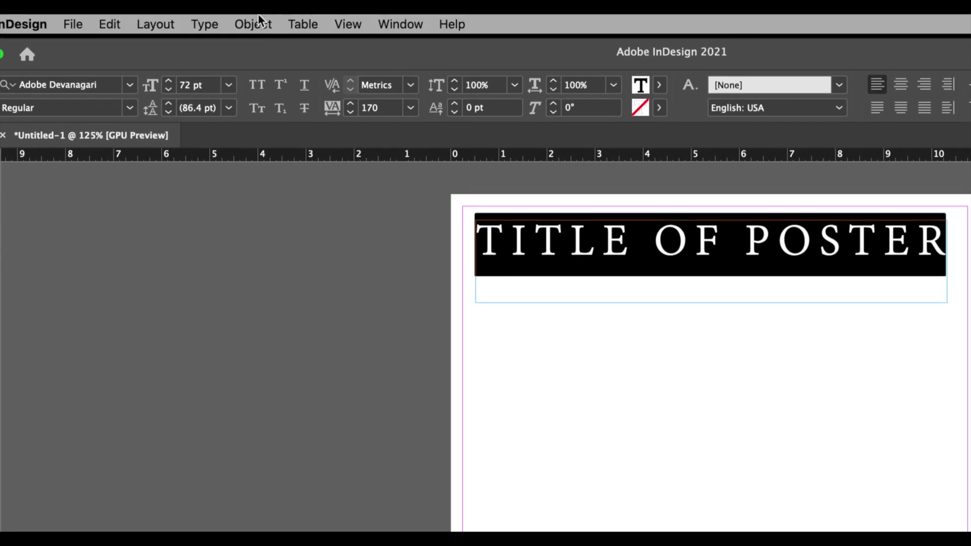
click(498, 315)
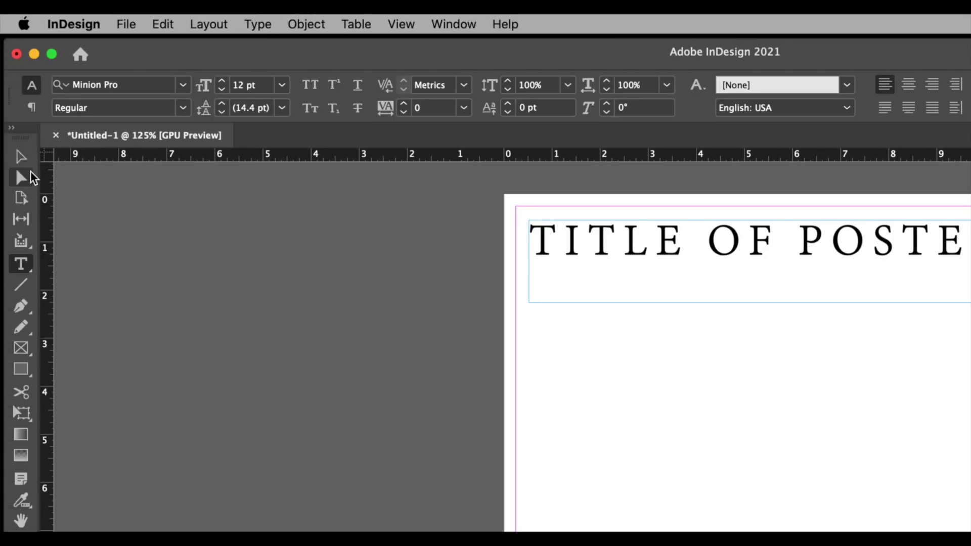
- Stretch the title frame's left and right edges out to the page margins
click(15, 162)
click(531, 267)
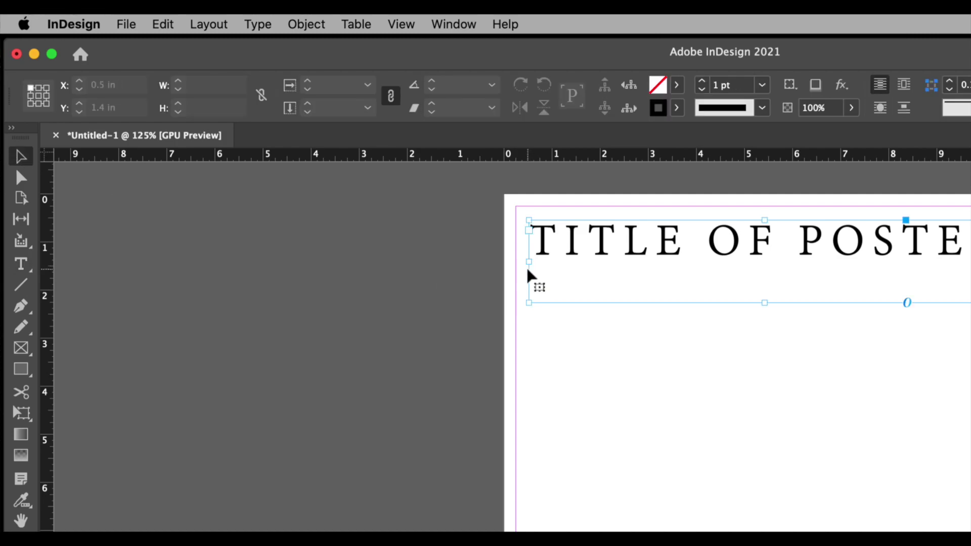
drag(530, 262, 516, 262)
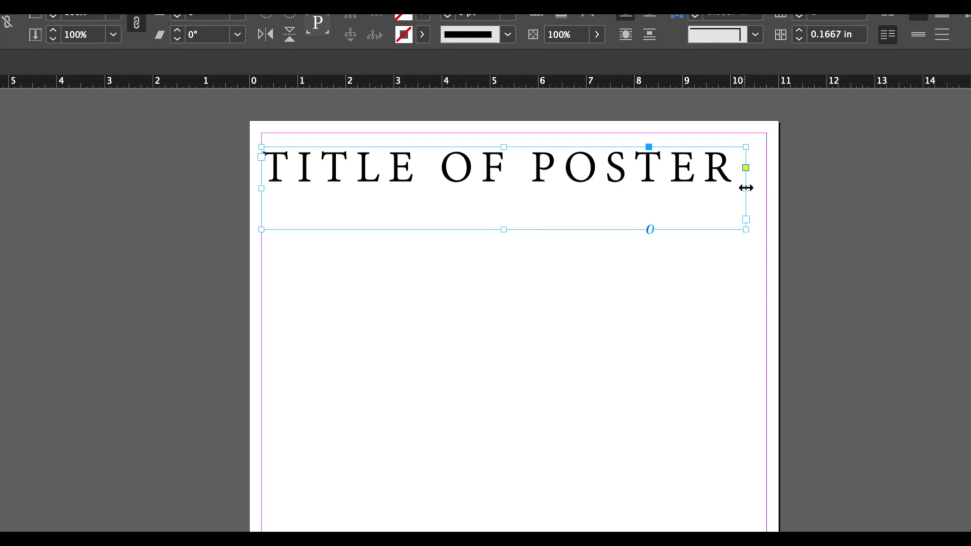
drag(746, 187, 768, 191)
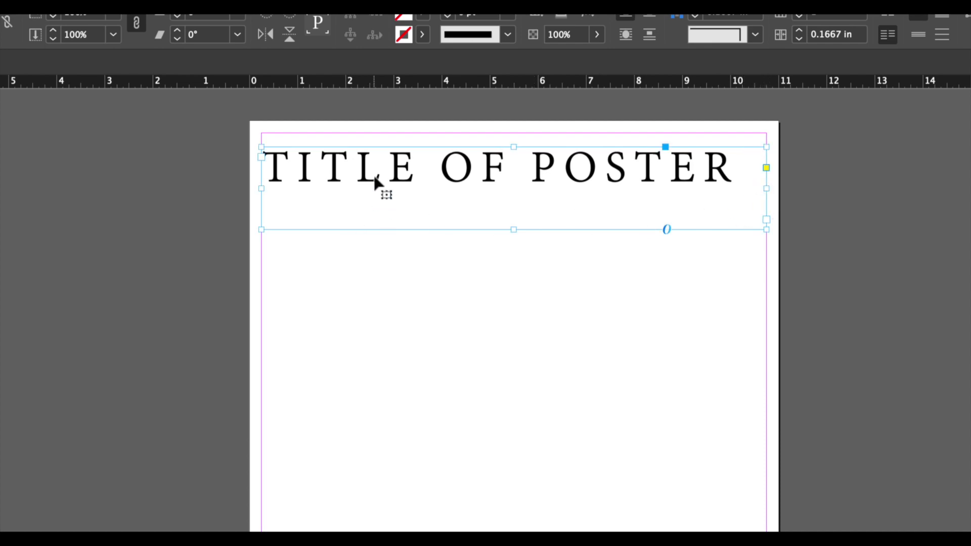
- Raise the heading's font size to 84 pt, then lower it to 77 pt
double_click(344, 170)
key(ctrl+a)
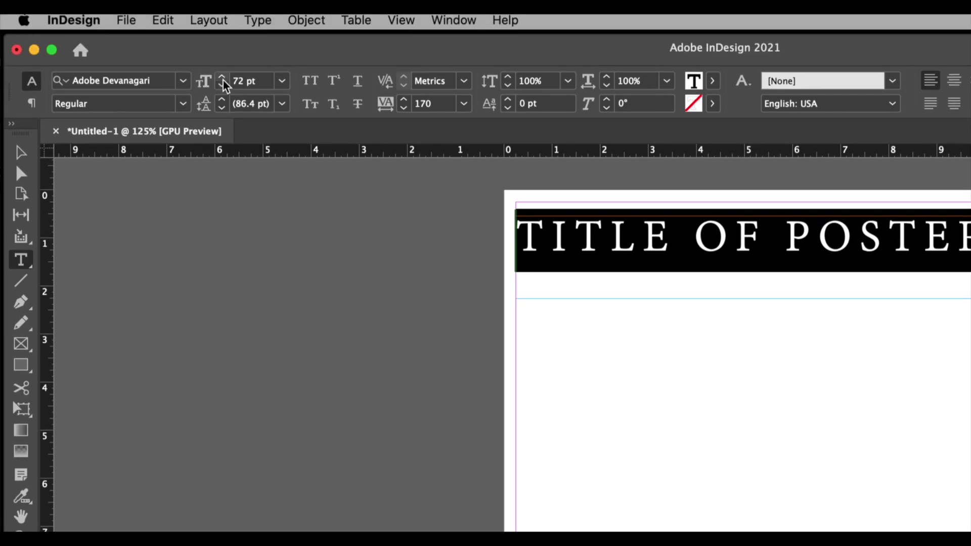
click(223, 78)
click(223, 79)
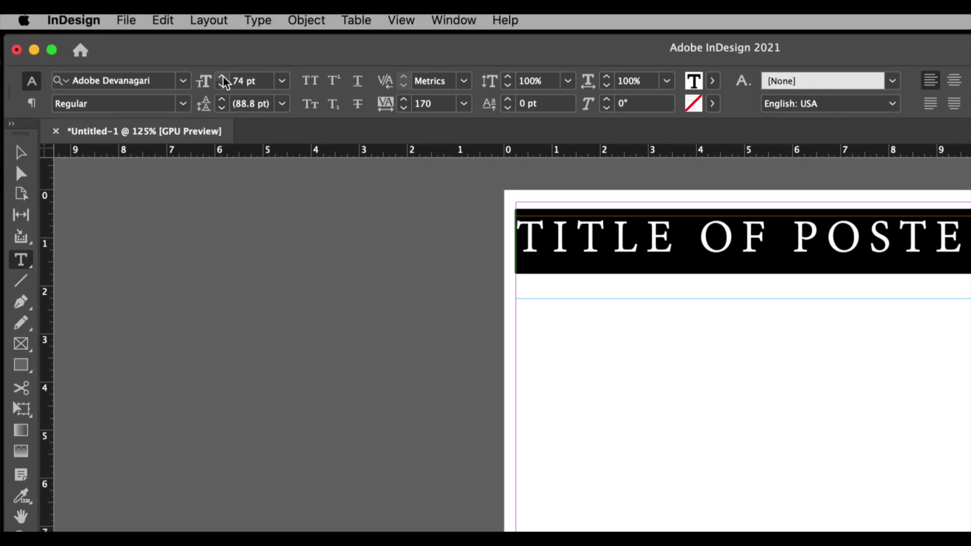
click(223, 79)
click(223, 78)
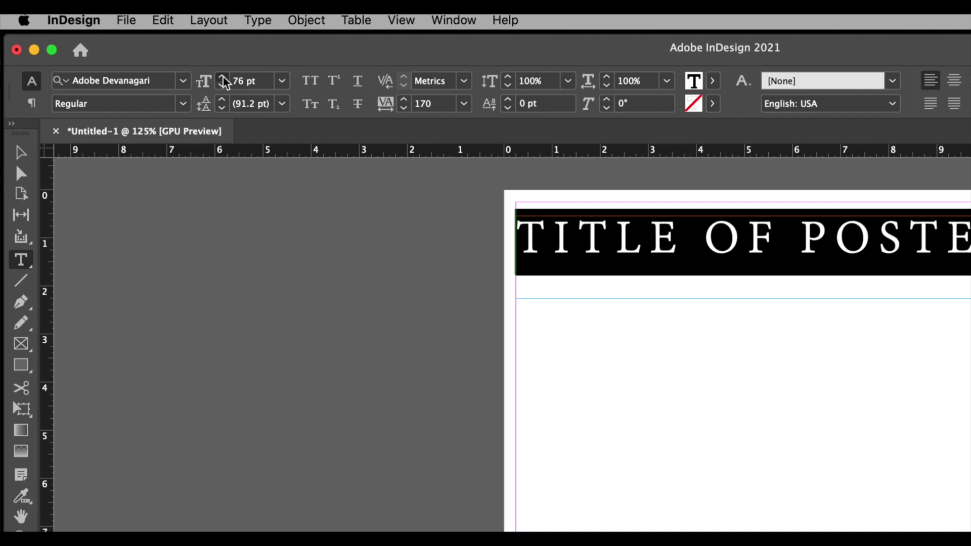
click(223, 78)
click(223, 78)
click(223, 78)
click(223, 79)
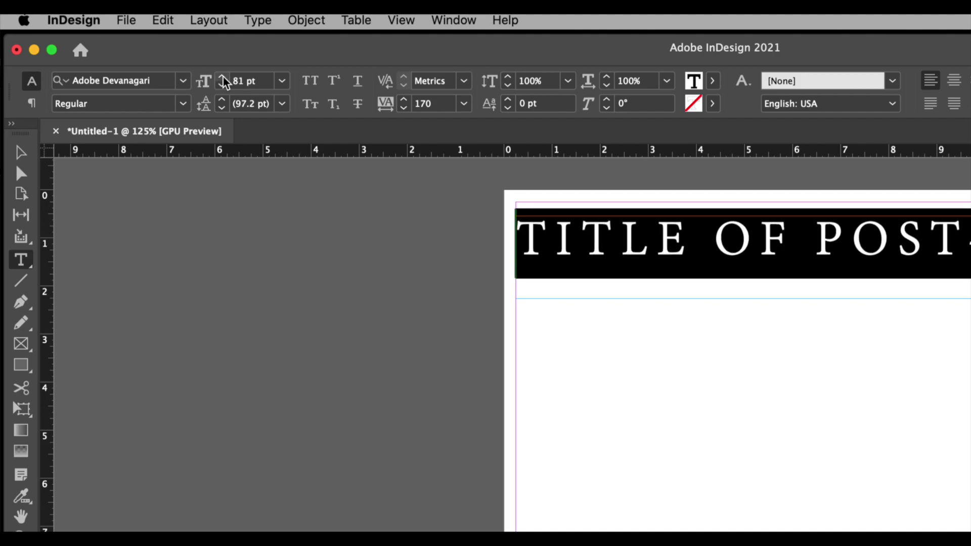
click(223, 78)
click(223, 79)
click(223, 78)
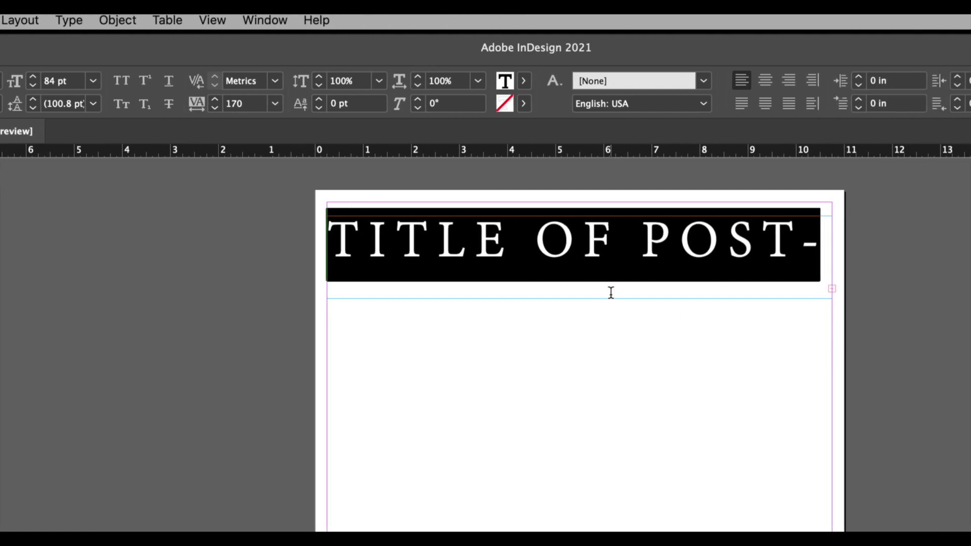
click(53, 86)
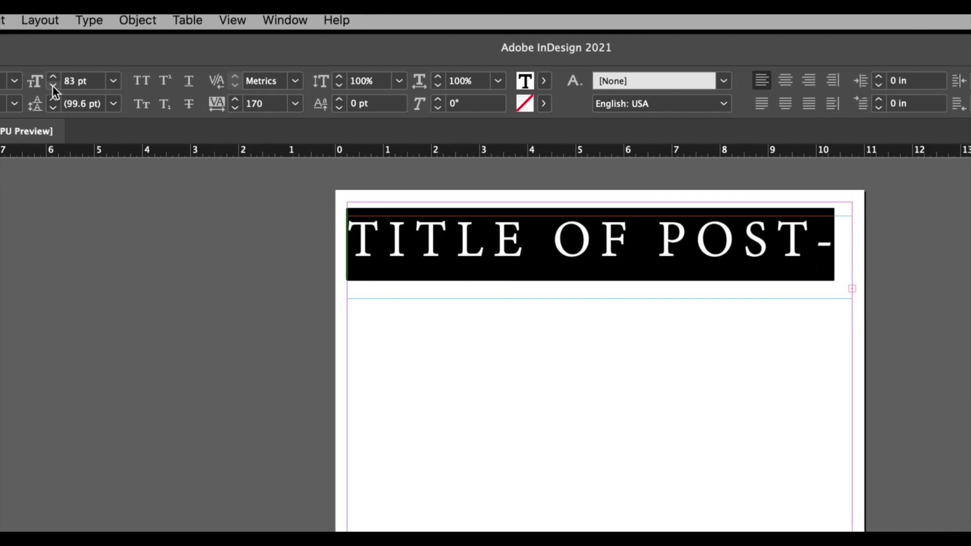
click(52, 86)
click(53, 87)
click(53, 87)
click(52, 87)
click(53, 87)
click(52, 86)
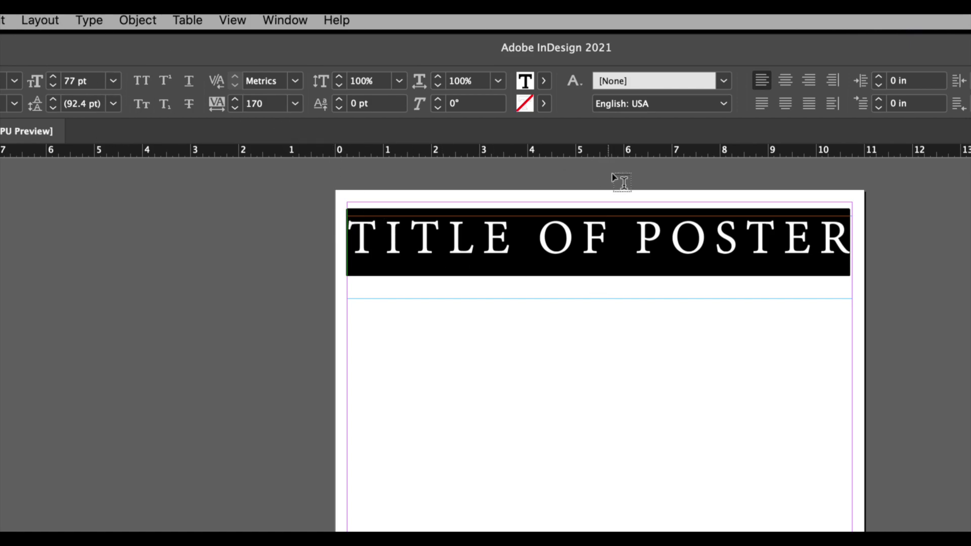
click(607, 325)
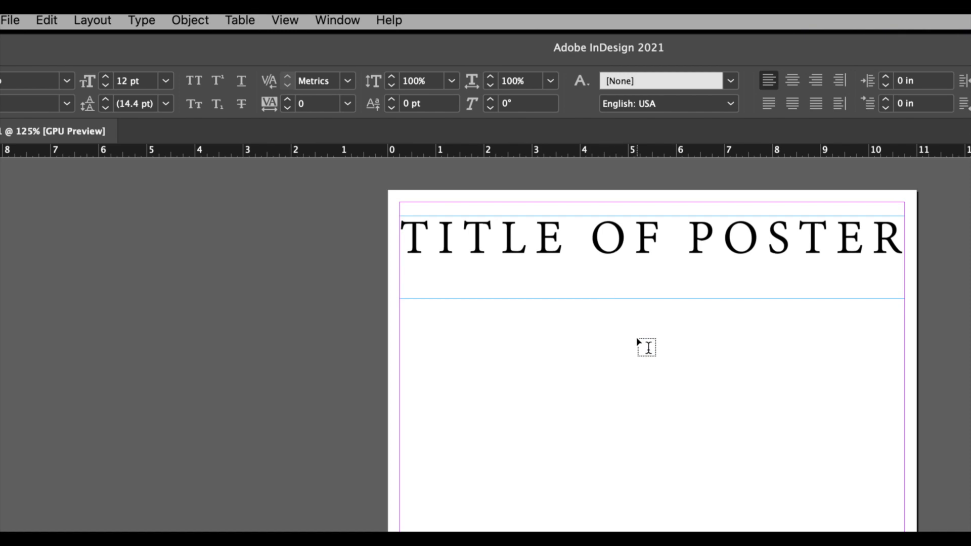
- Draw a text frame on the right below the heading and set its size to 30 pt
drag(641, 317, 895, 514)
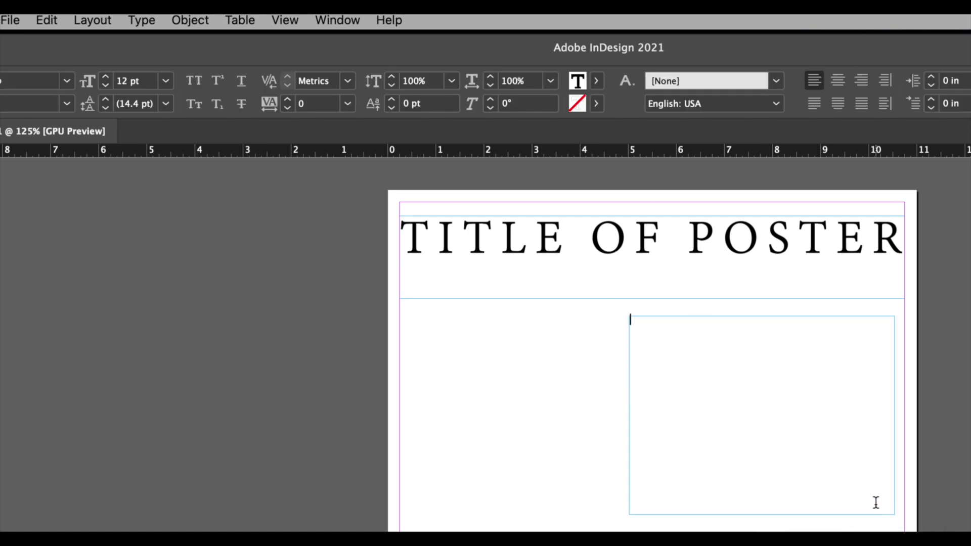
click(166, 81)
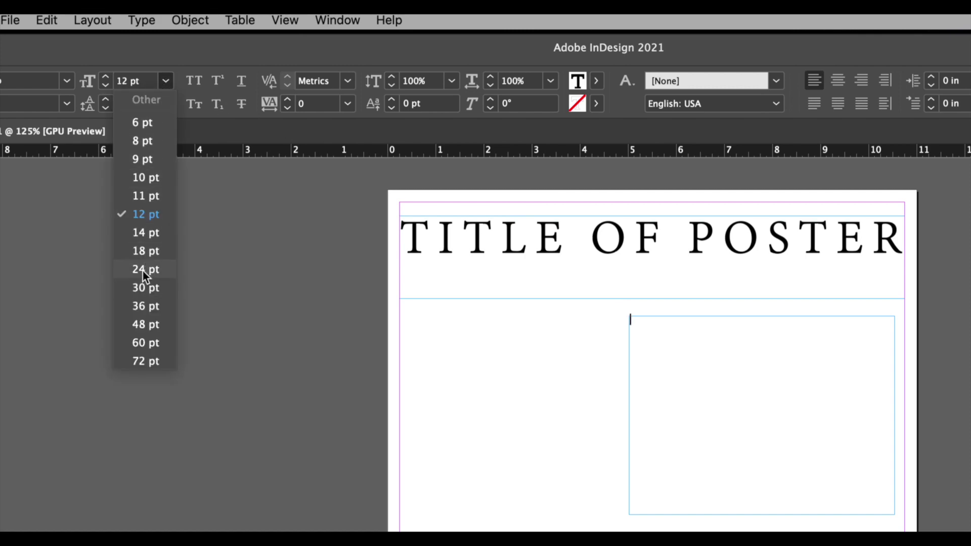
click(140, 287)
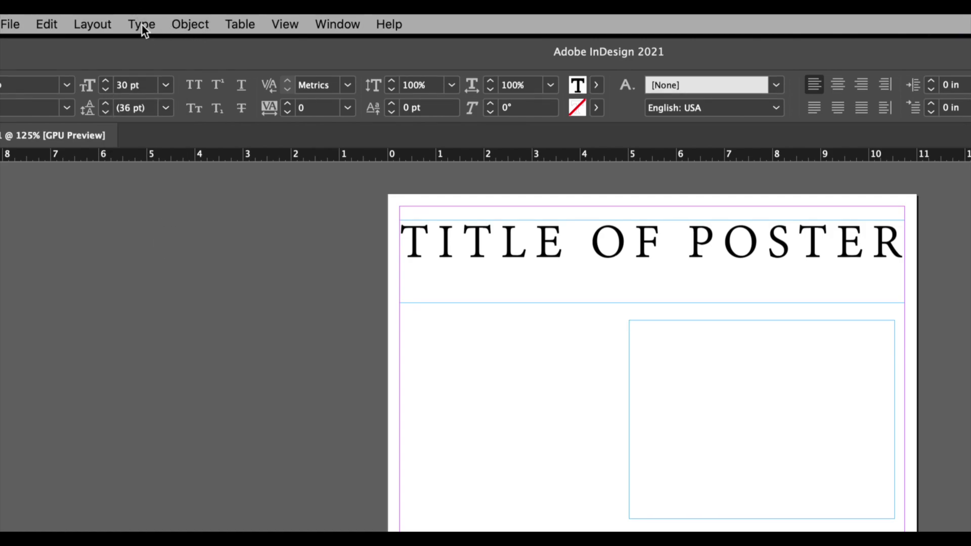
- Fill the frame with placeholder text and move it left under the heading to X 0.94 in
click(141, 23)
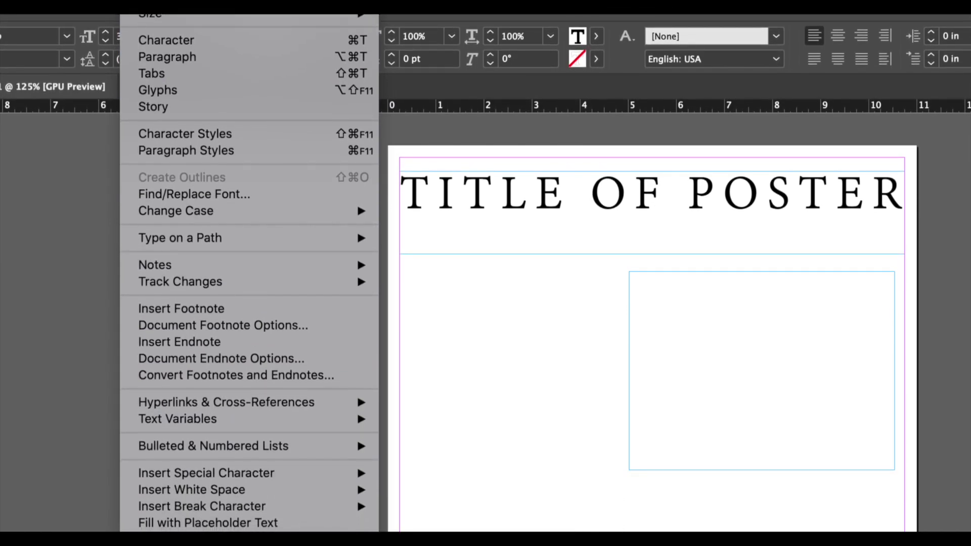
click(215, 518)
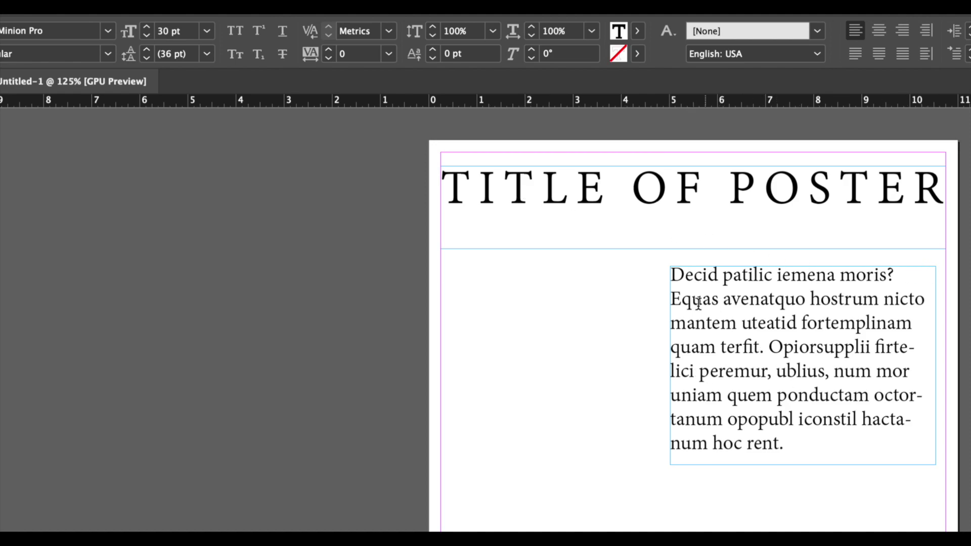
key(Escape)
drag(837, 453, 813, 450)
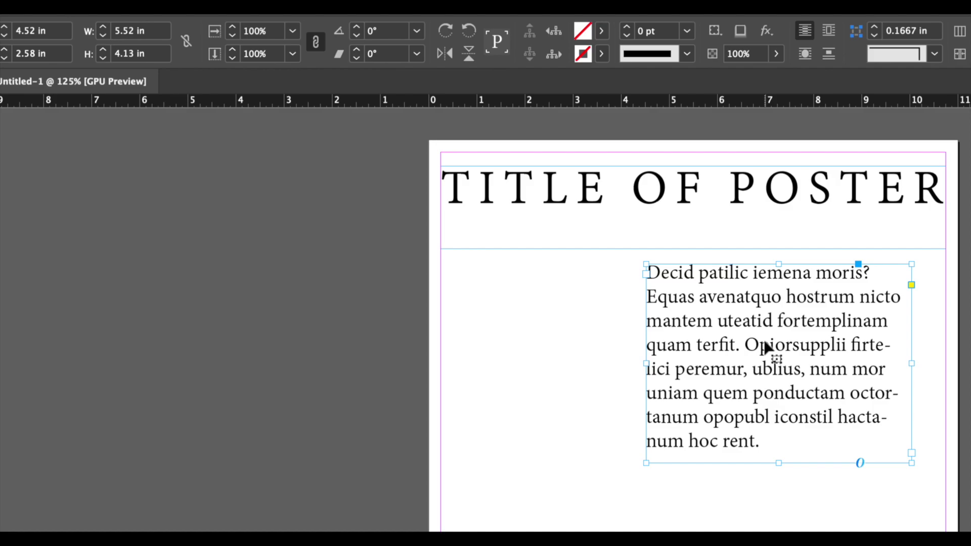
key(ctrl+z)
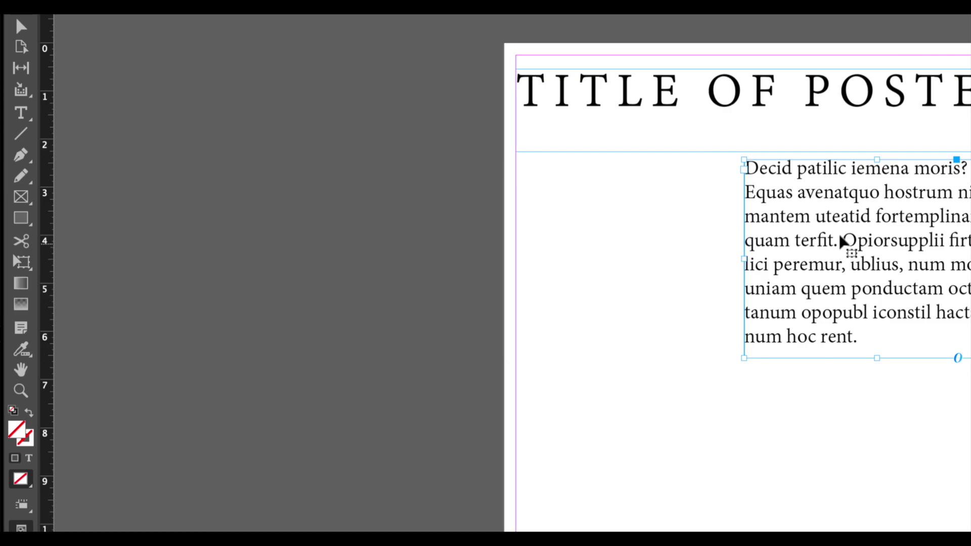
drag(779, 233, 584, 234)
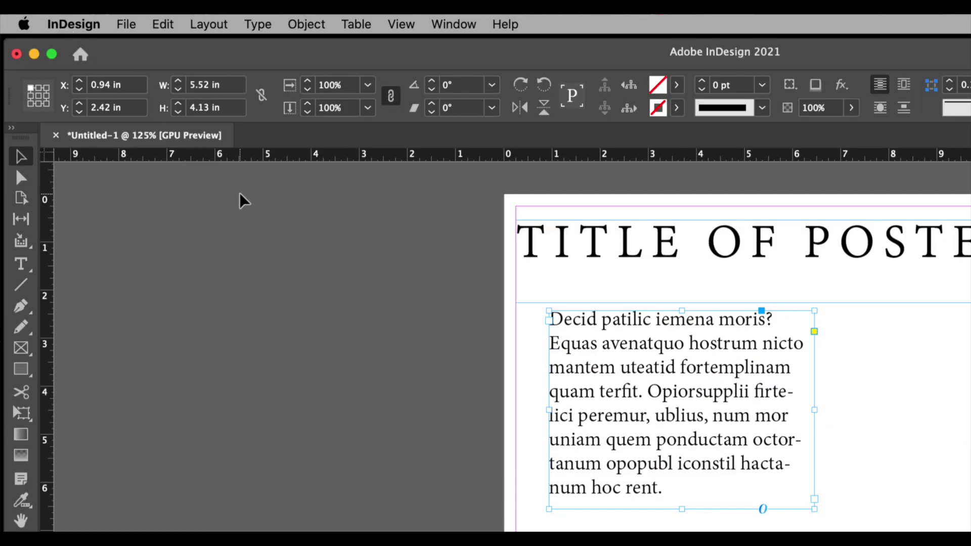
- Change the placeholder paragraph's font from Minion Pro to Menlo
triple_click(604, 340)
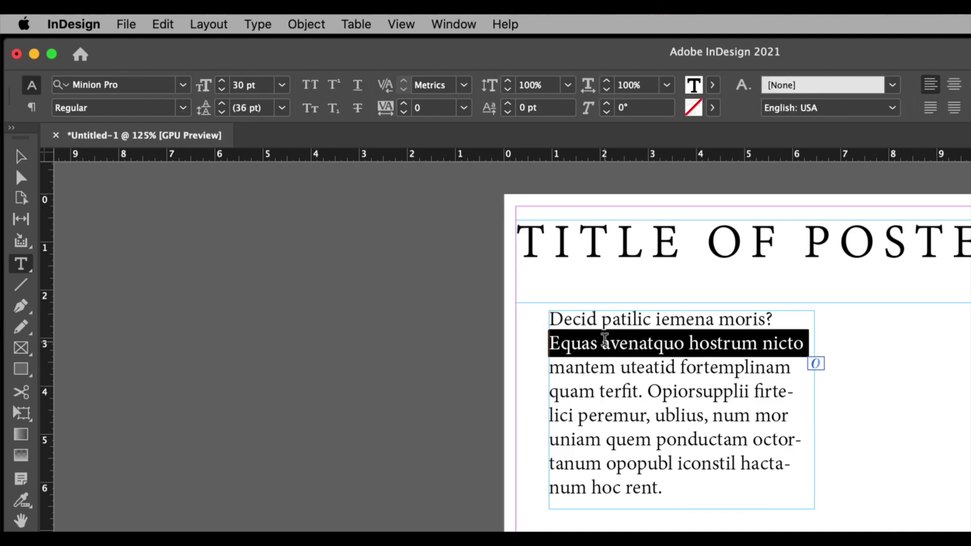
click(605, 340)
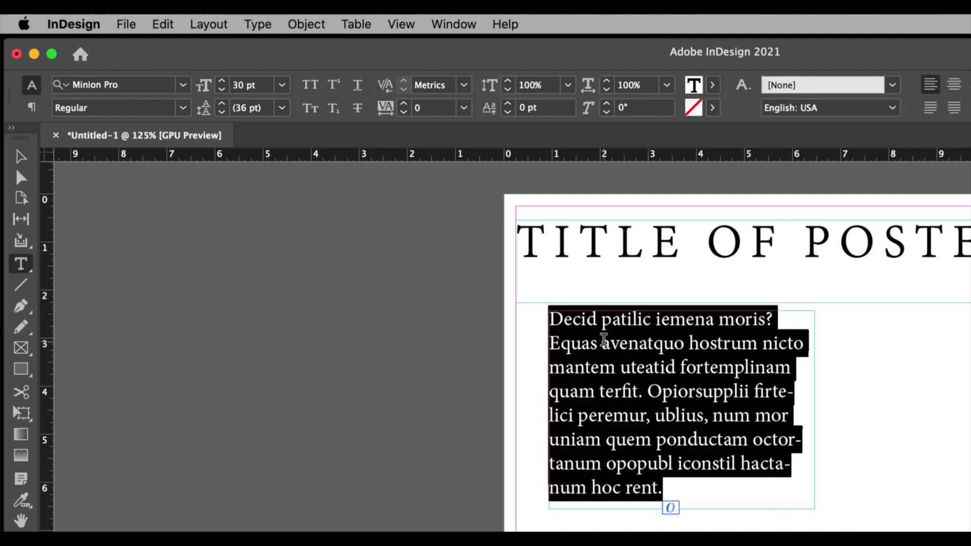
click(183, 87)
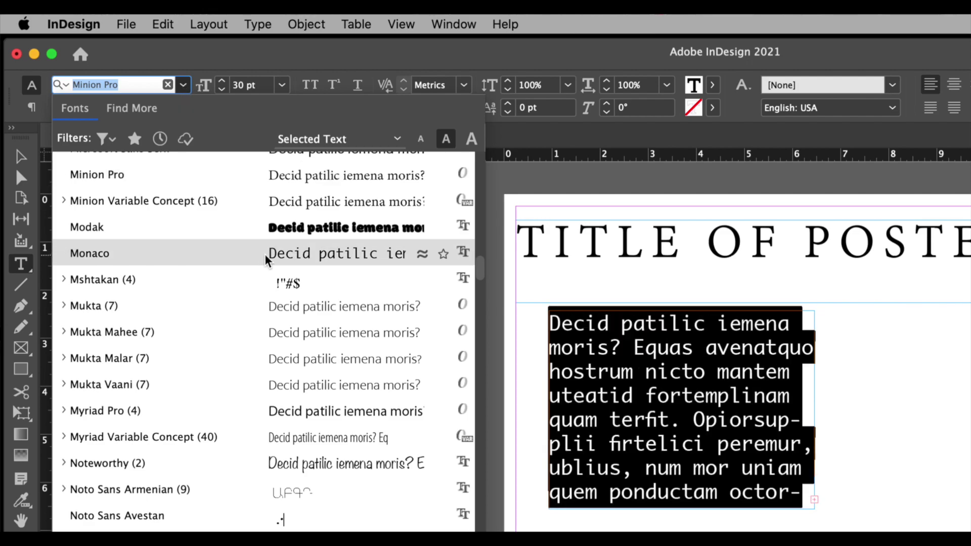
scroll(261, 278, up, 3)
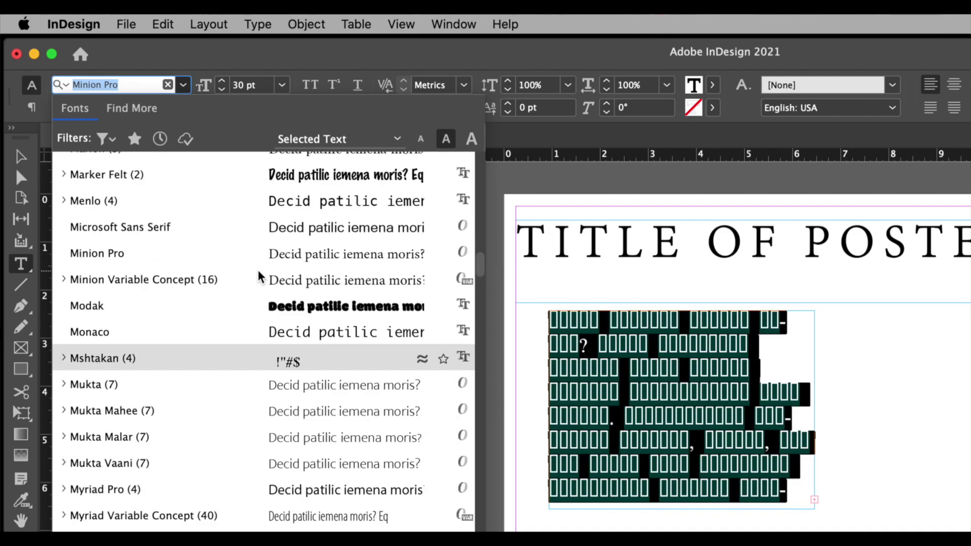
click(286, 205)
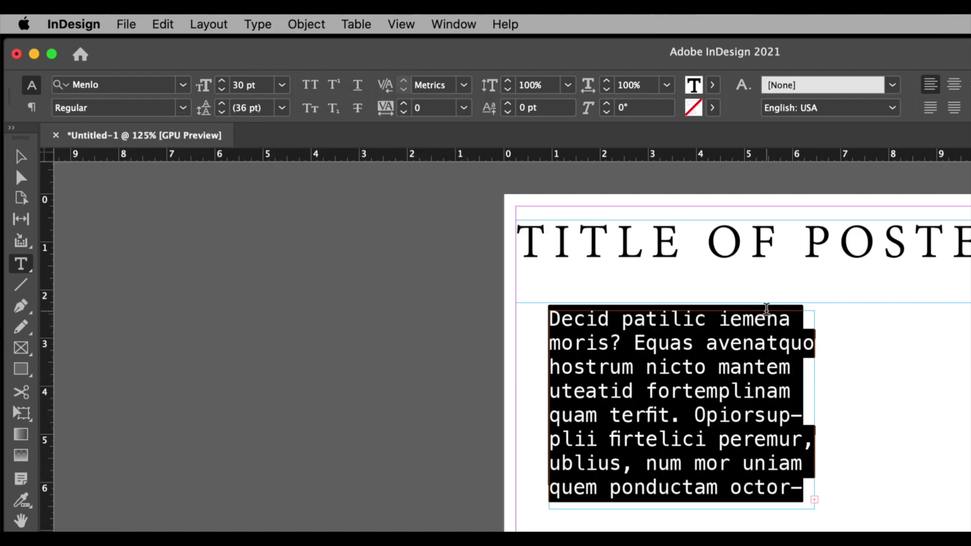
click(918, 347)
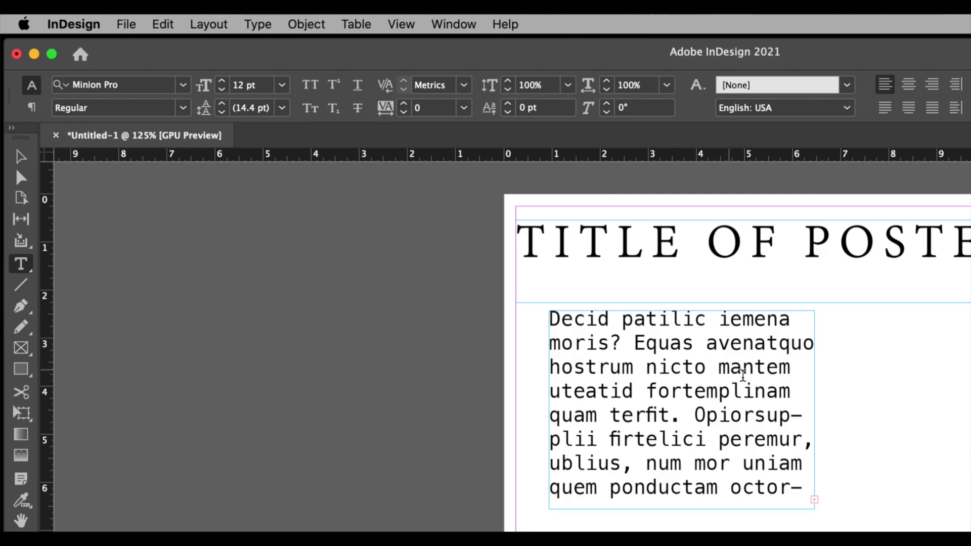
- Widen the body text frame to the right
click(729, 369)
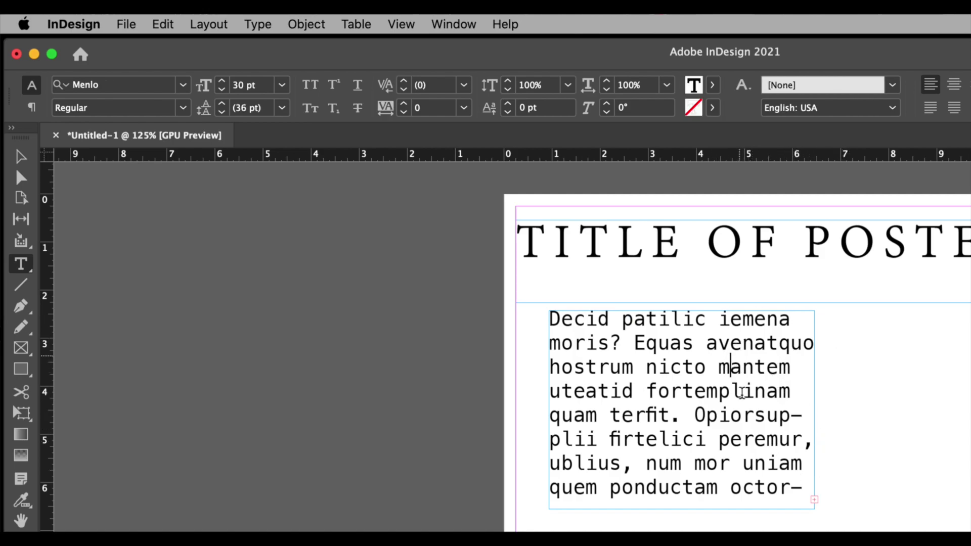
click(812, 412)
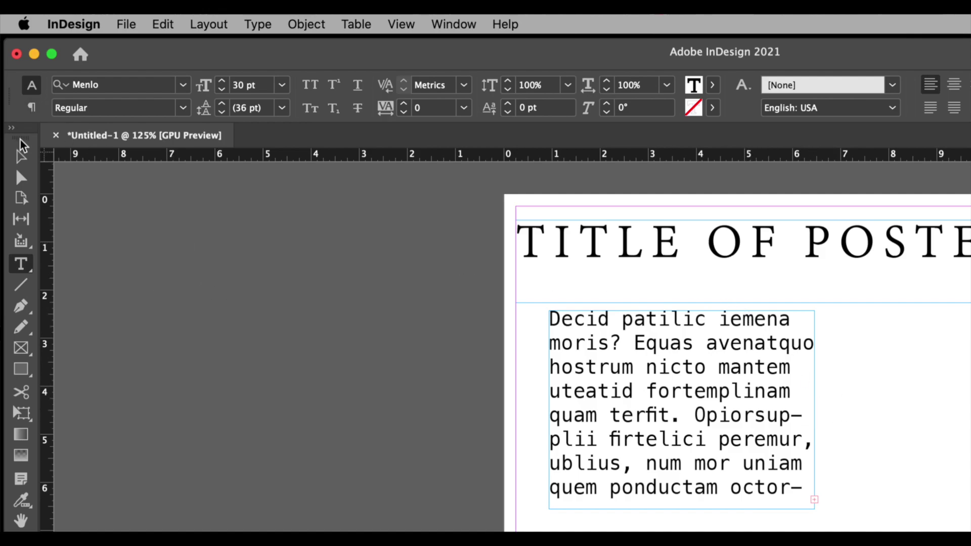
click(20, 157)
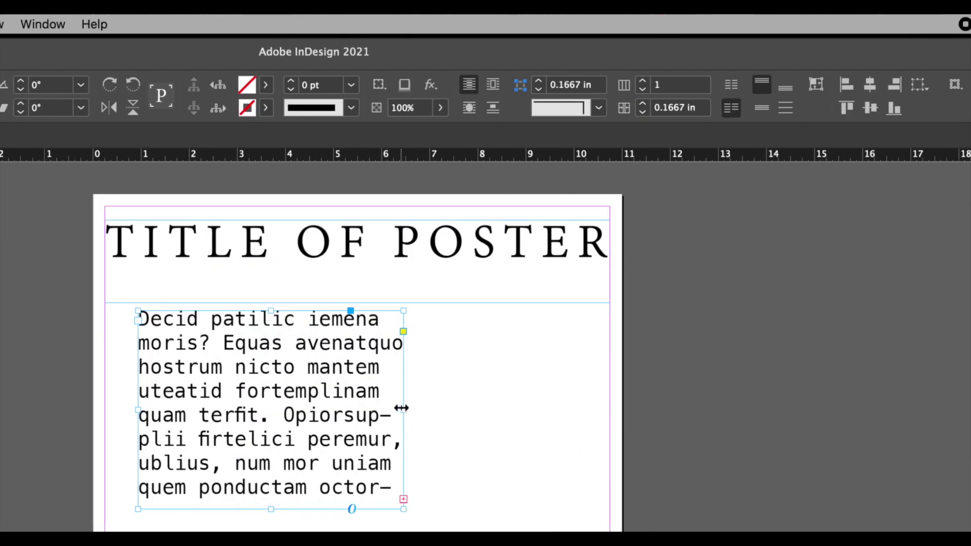
drag(402, 408, 460, 410)
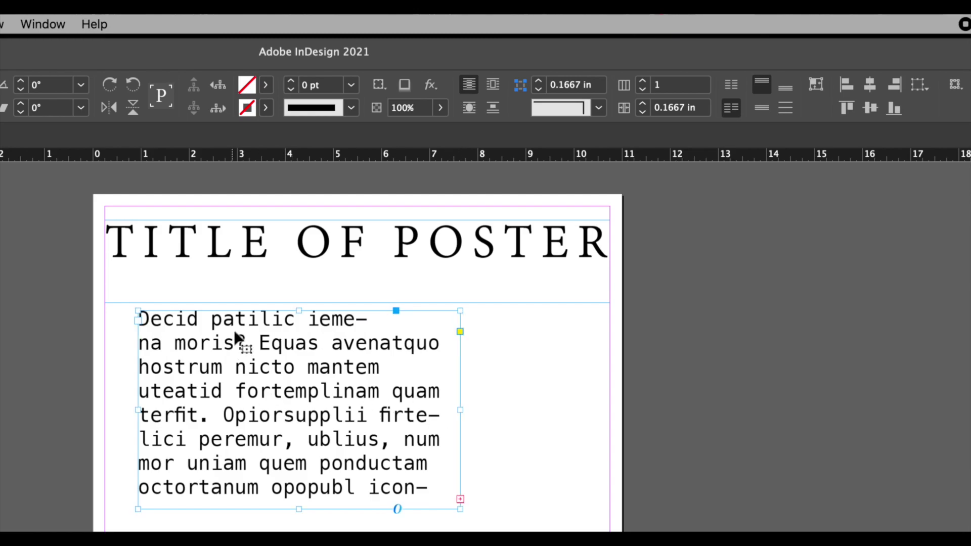
- Select all body text and try leading between 29 and 41 pt, settling on 30 pt
double_click(165, 340)
key(ctrl+a)
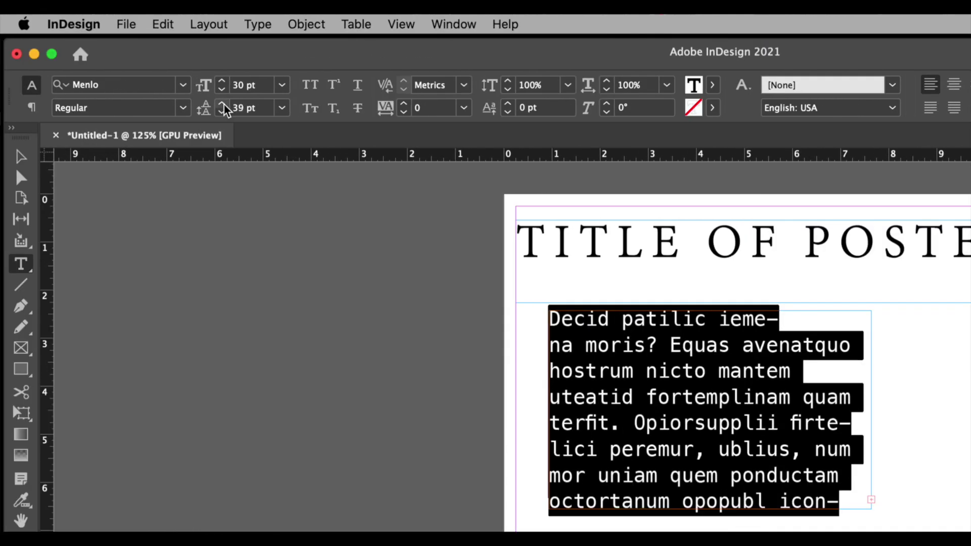
click(223, 103)
click(222, 112)
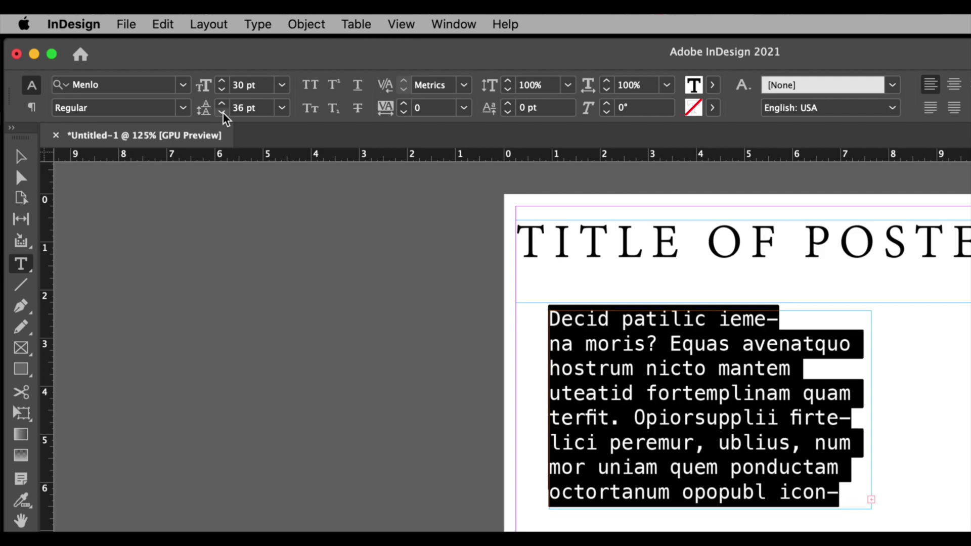
click(222, 112)
click(222, 112)
click(222, 112)
click(222, 112)
click(222, 112)
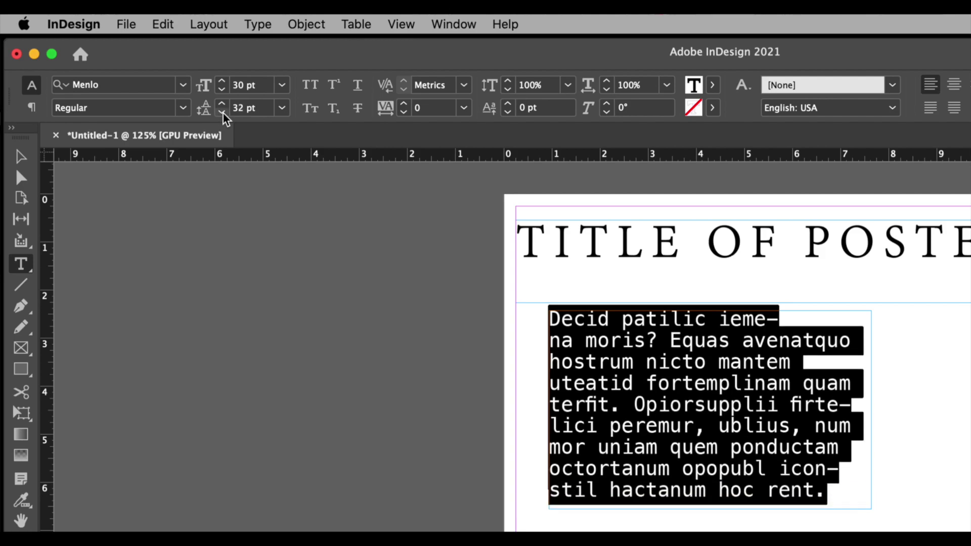
click(222, 113)
click(222, 112)
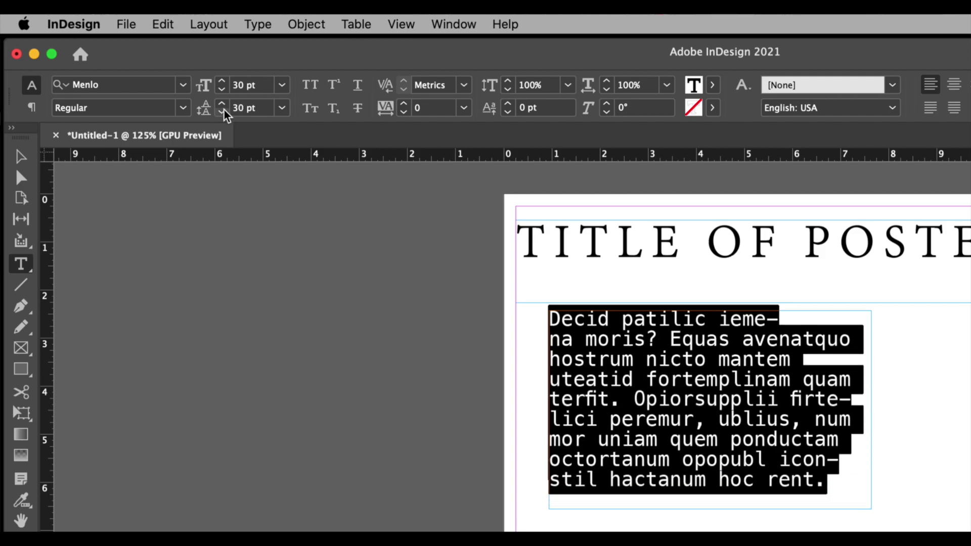
click(222, 104)
click(222, 104)
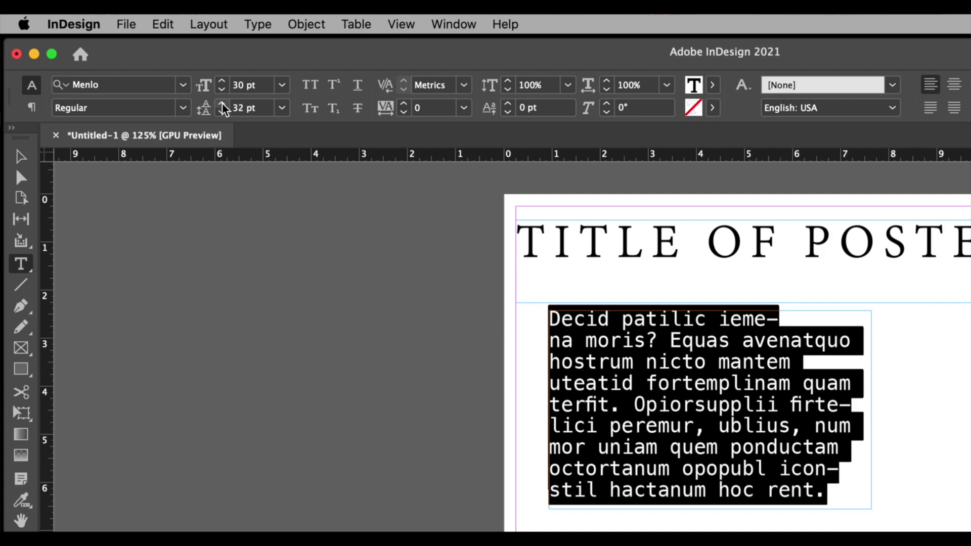
click(222, 103)
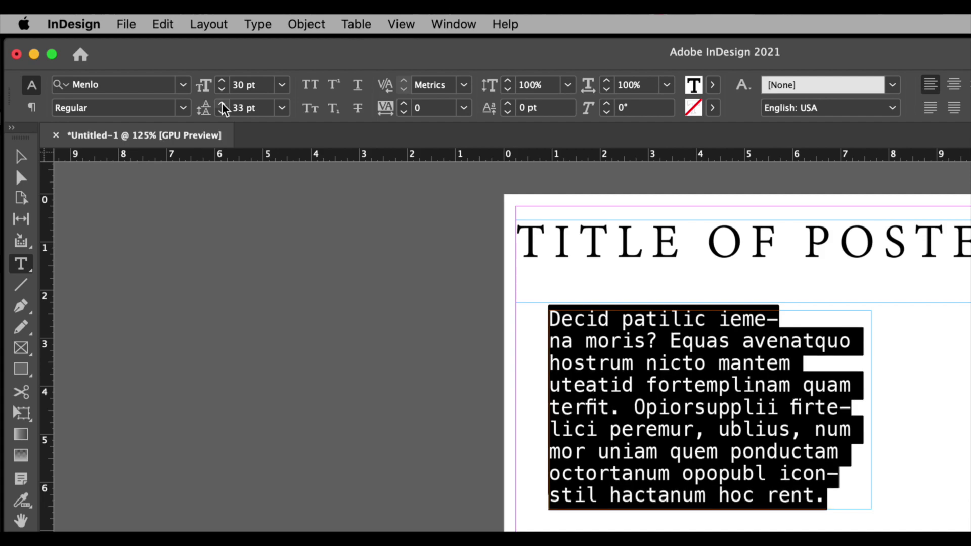
click(222, 103)
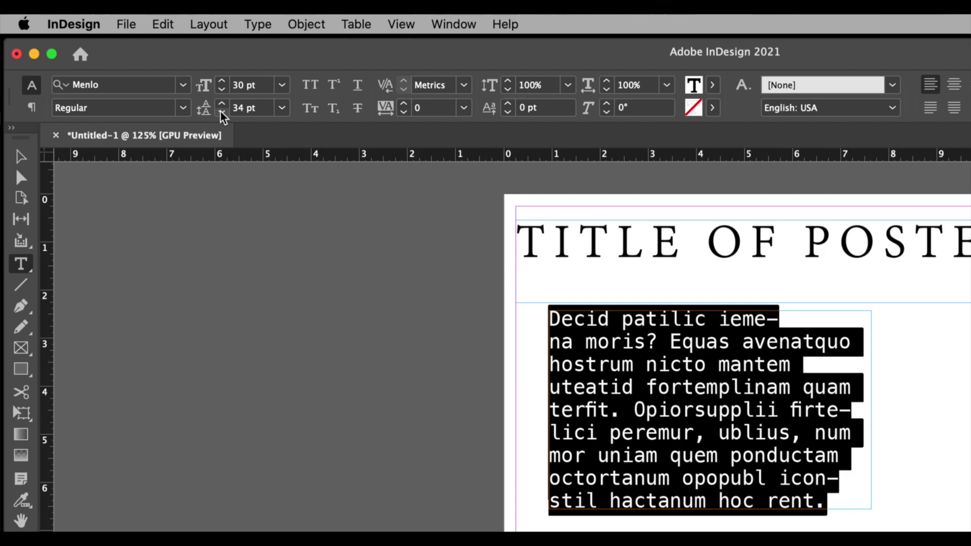
click(222, 112)
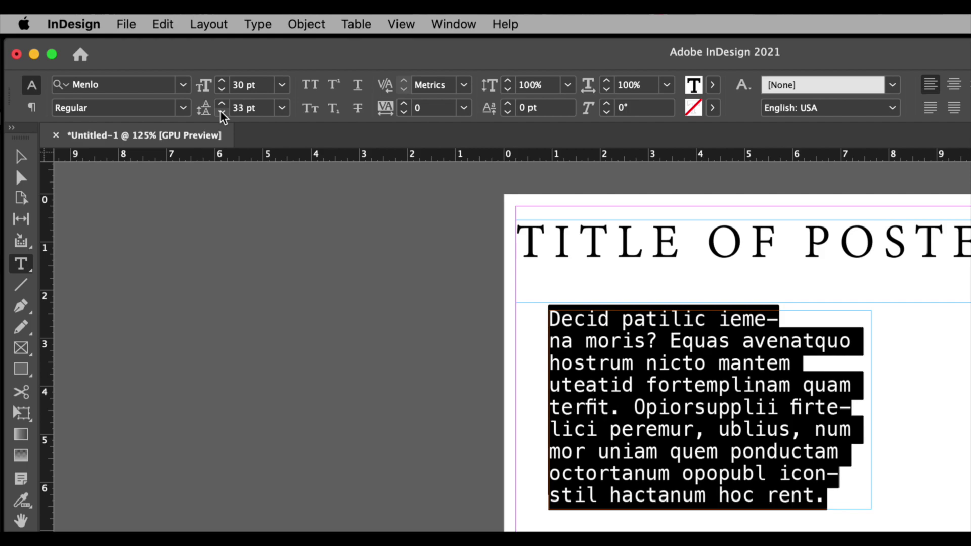
click(222, 104)
click(222, 103)
click(222, 103)
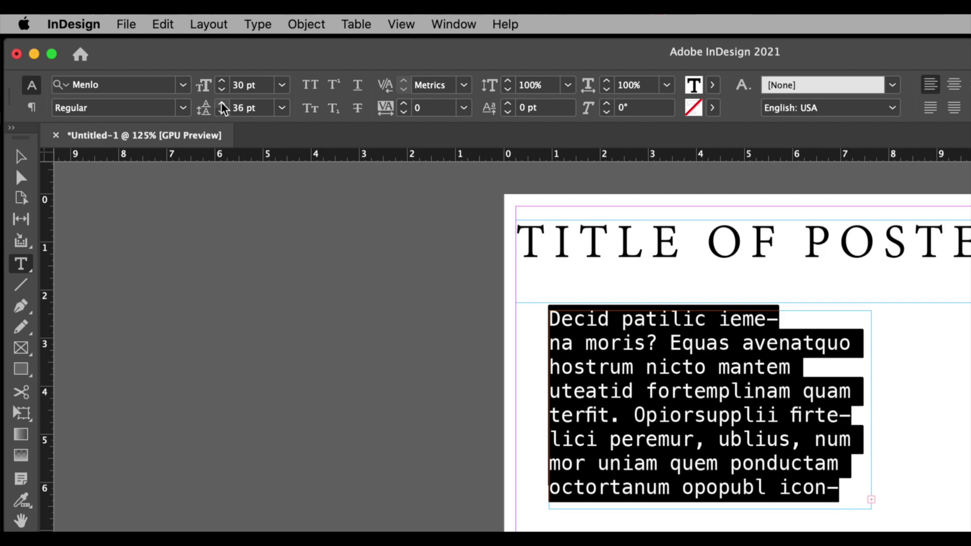
click(222, 104)
click(223, 104)
click(222, 103)
click(222, 104)
click(222, 104)
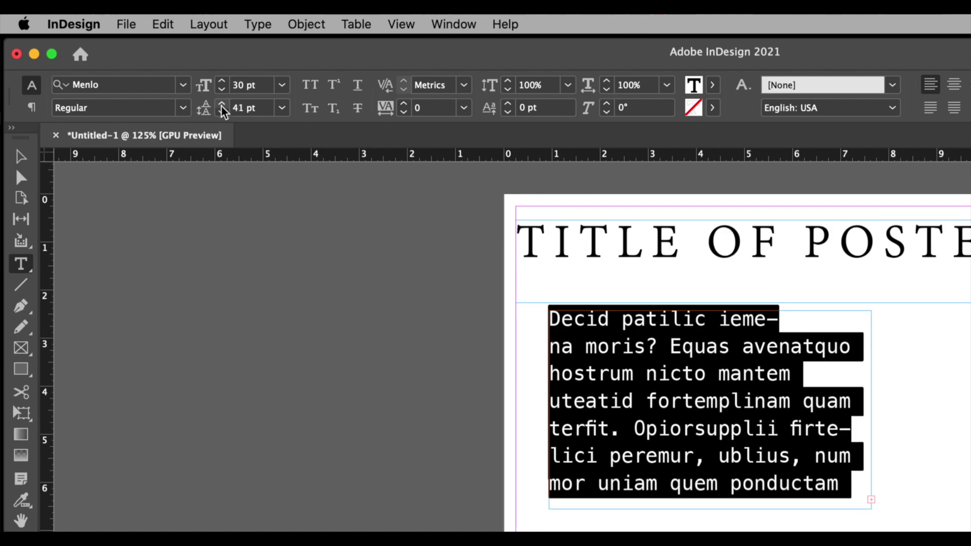
click(222, 112)
click(222, 112)
click(223, 112)
click(222, 113)
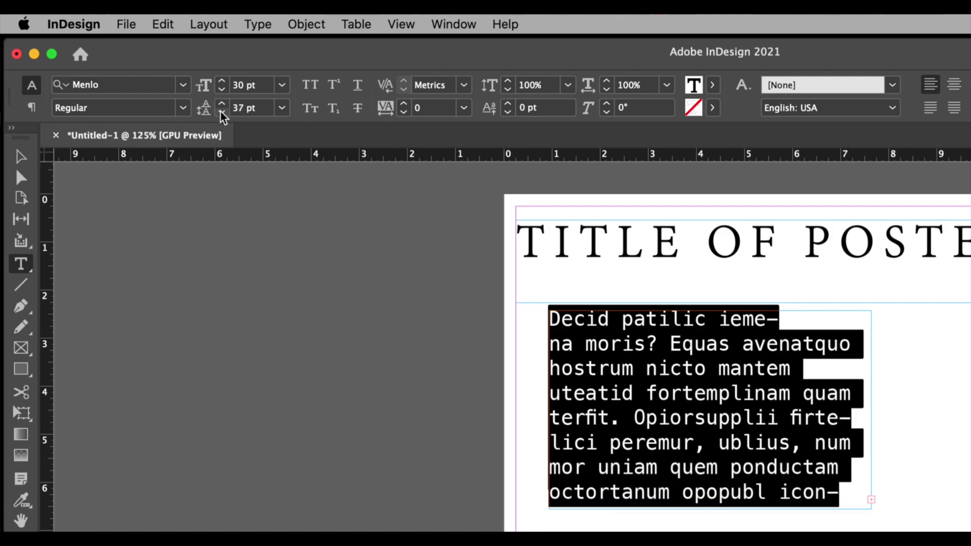
click(222, 112)
click(222, 113)
click(222, 112)
click(222, 113)
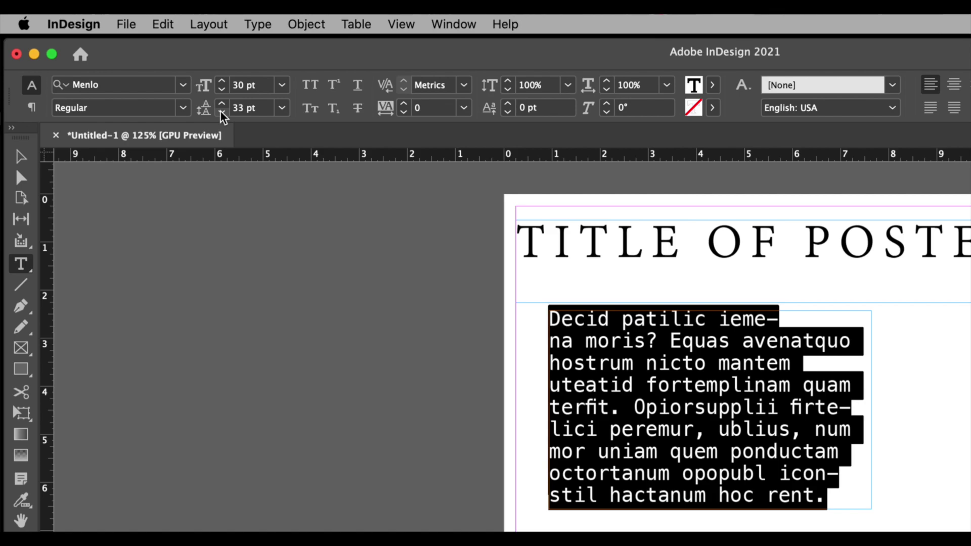
click(222, 112)
click(222, 112)
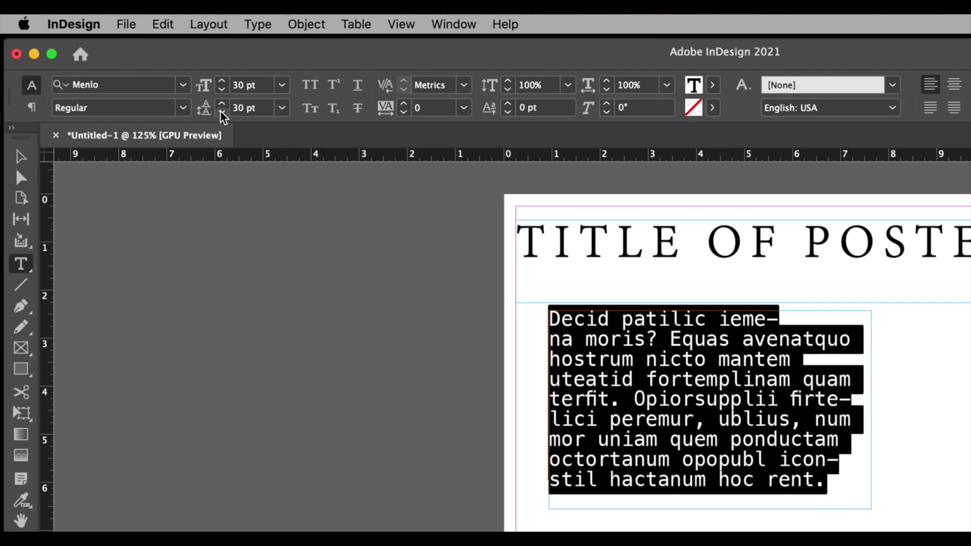
click(222, 112)
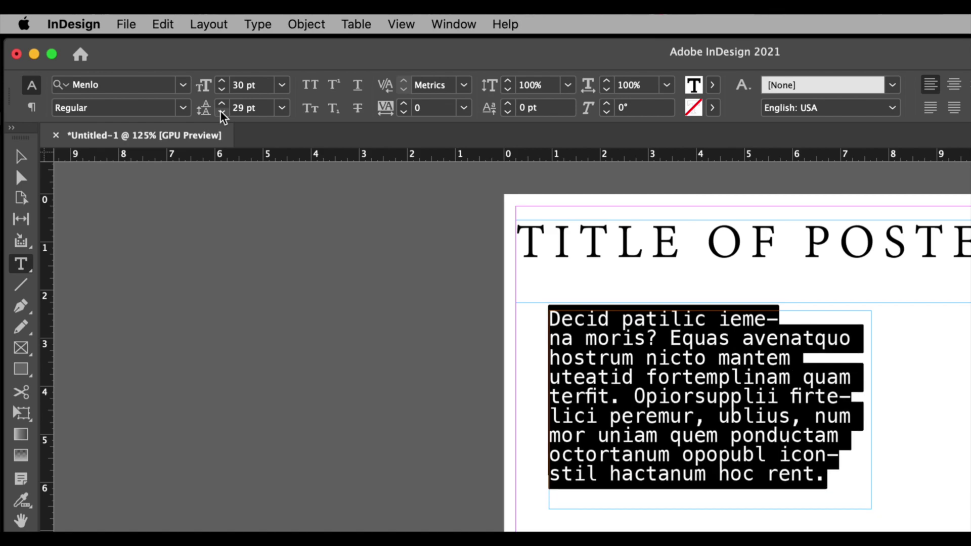
click(222, 112)
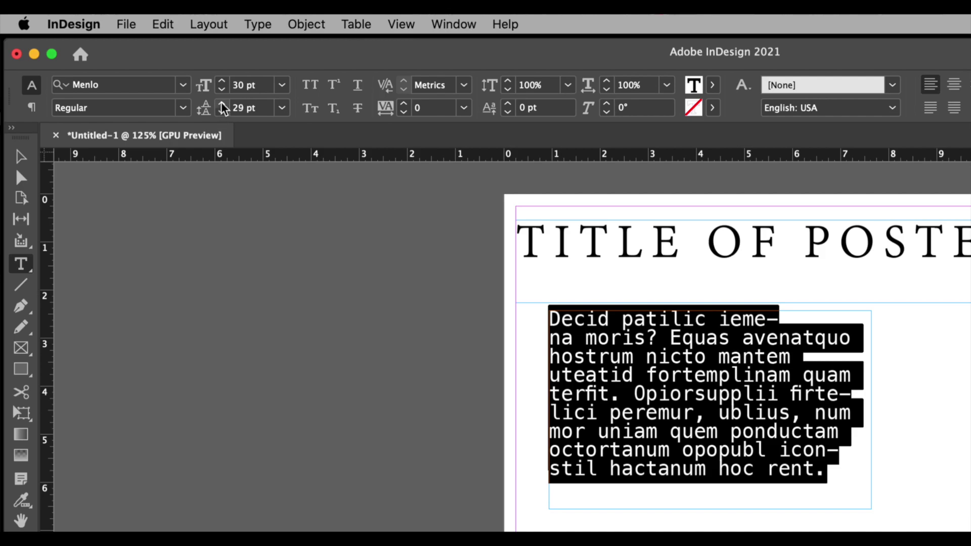
click(221, 103)
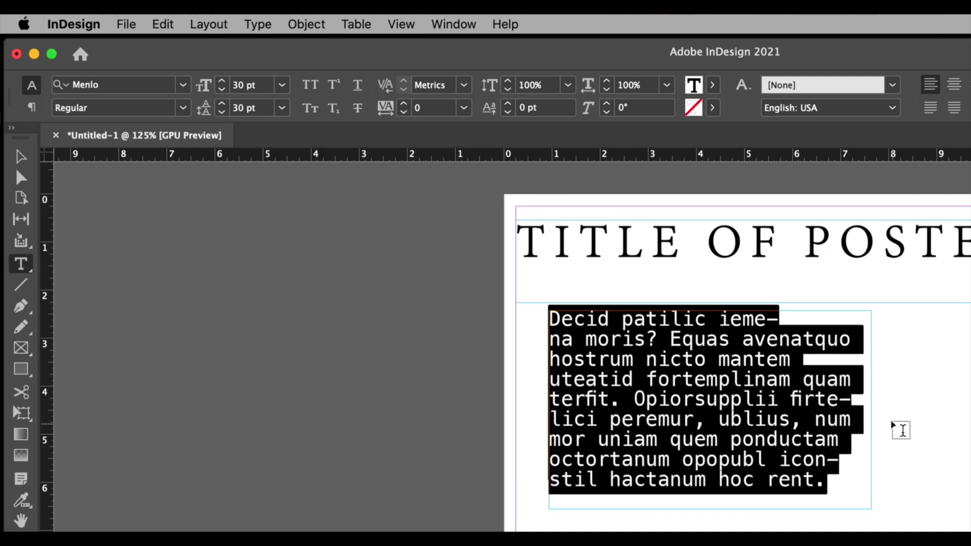
- Pan to show the full heading and place the caret between L and E of TITLE
key(Escape)
key(h)
drag(434, 220, 391, 214)
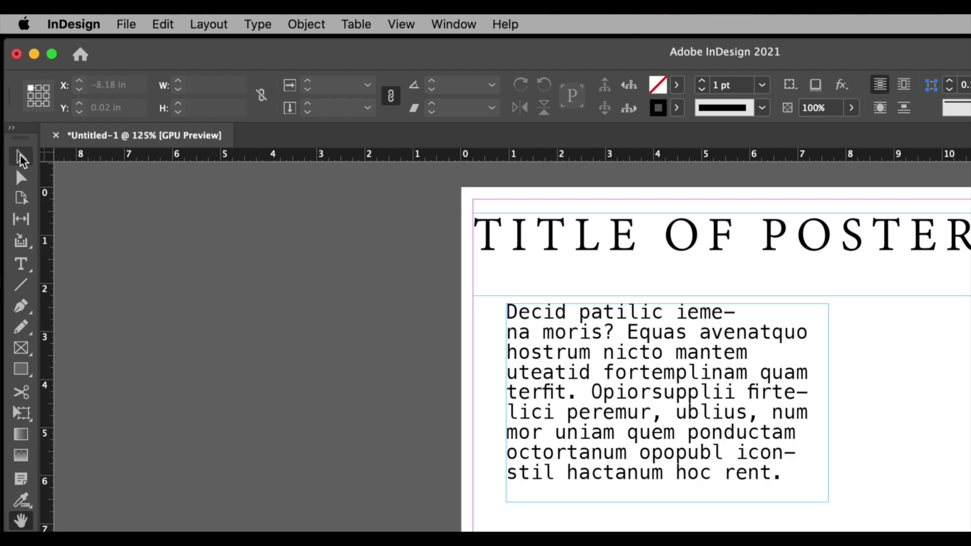
click(21, 264)
click(579, 315)
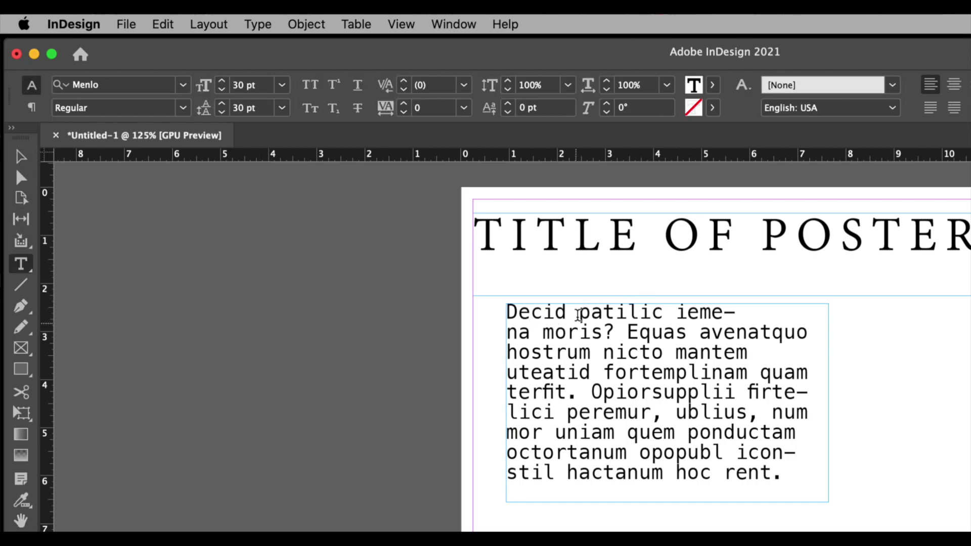
click(515, 237)
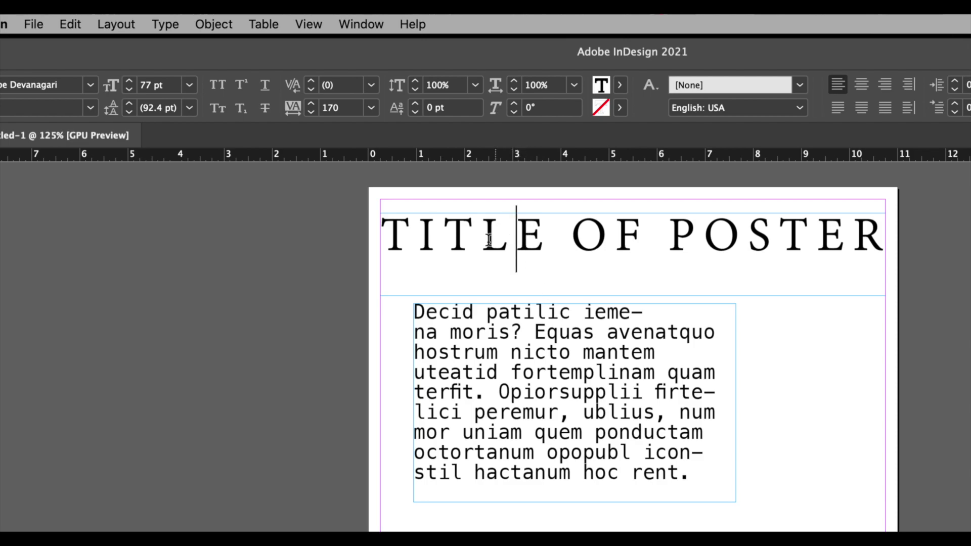
- Kern the L–E pair in TITLE to -80
click(310, 92)
click(311, 92)
click(311, 92)
click(311, 92)
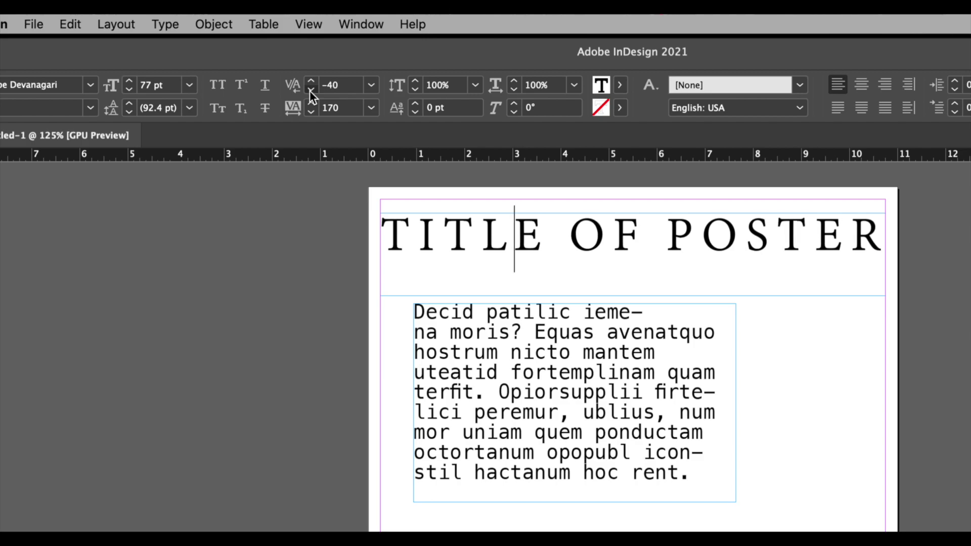
click(311, 92)
click(310, 92)
click(311, 92)
click(310, 92)
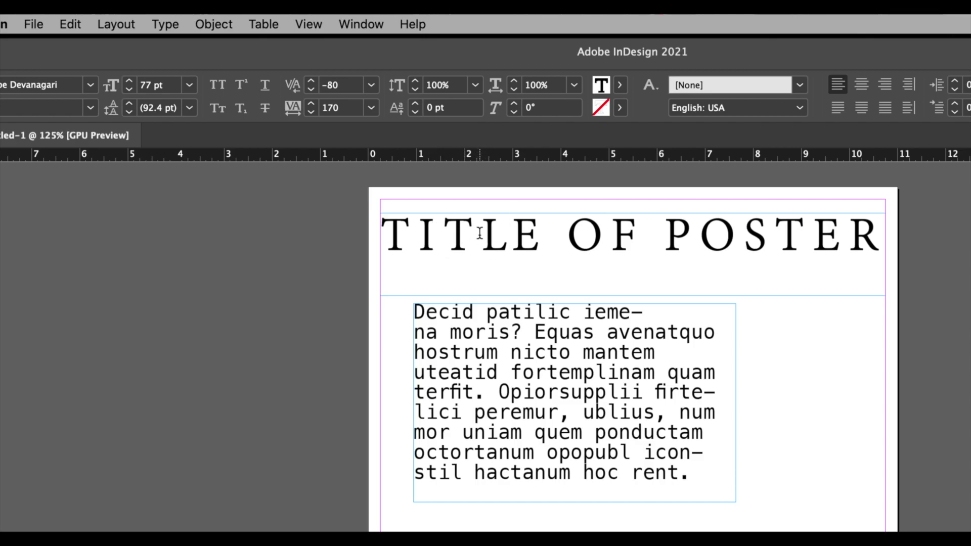
- Kern the T–L pair in TITLE to -40
click(481, 235)
click(310, 89)
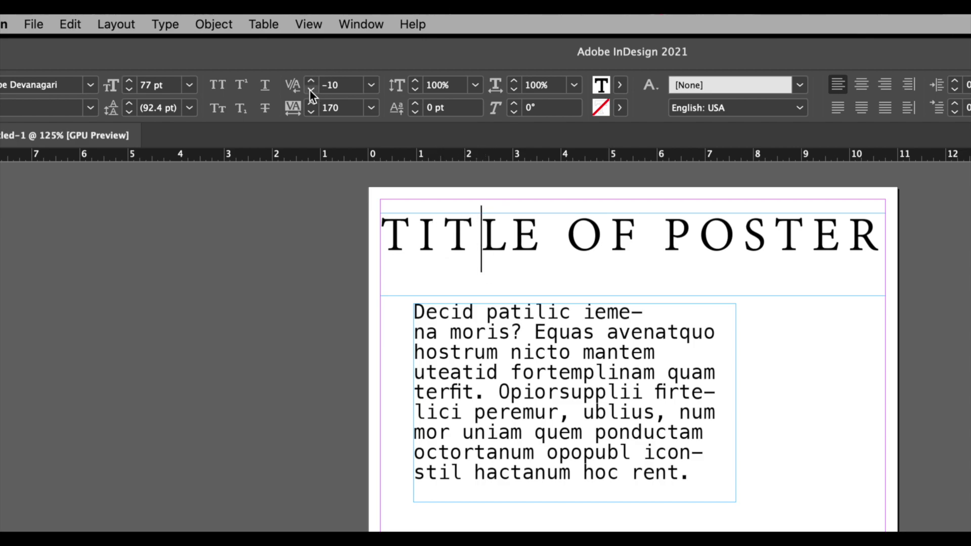
click(310, 89)
click(310, 90)
click(310, 90)
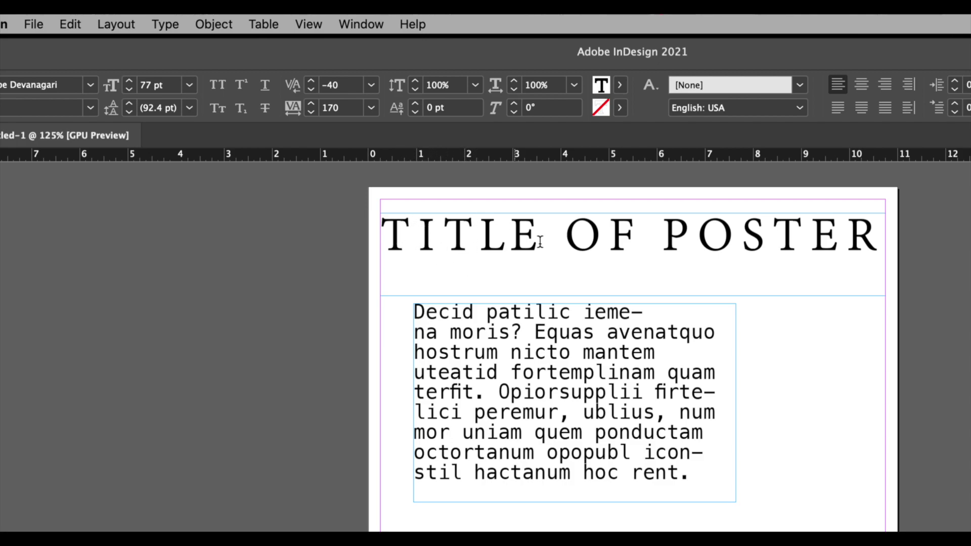
- Kern the O–F pair in OF to -30
click(589, 276)
click(311, 89)
click(311, 89)
click(311, 89)
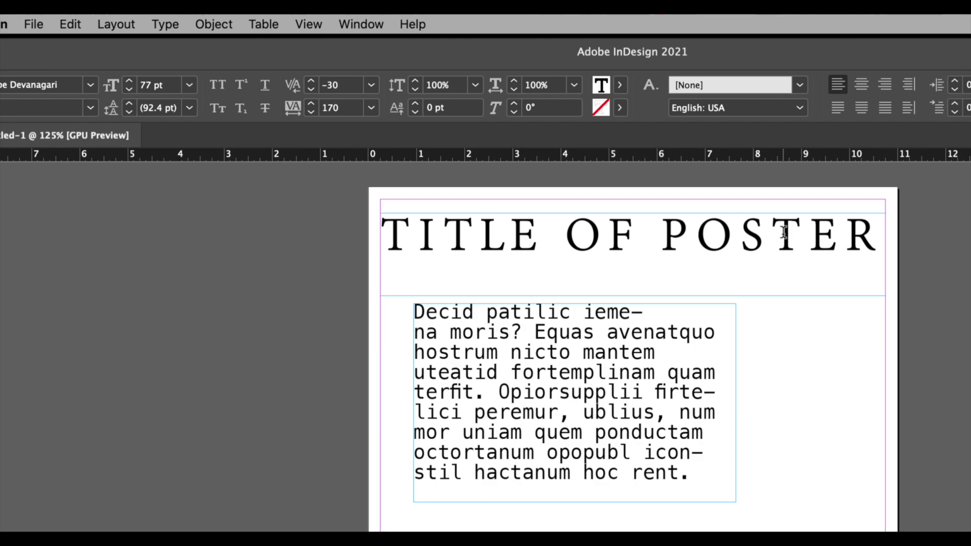
- Kern the O–S and P–O pairs in POSTER to -40 each
click(741, 235)
click(311, 90)
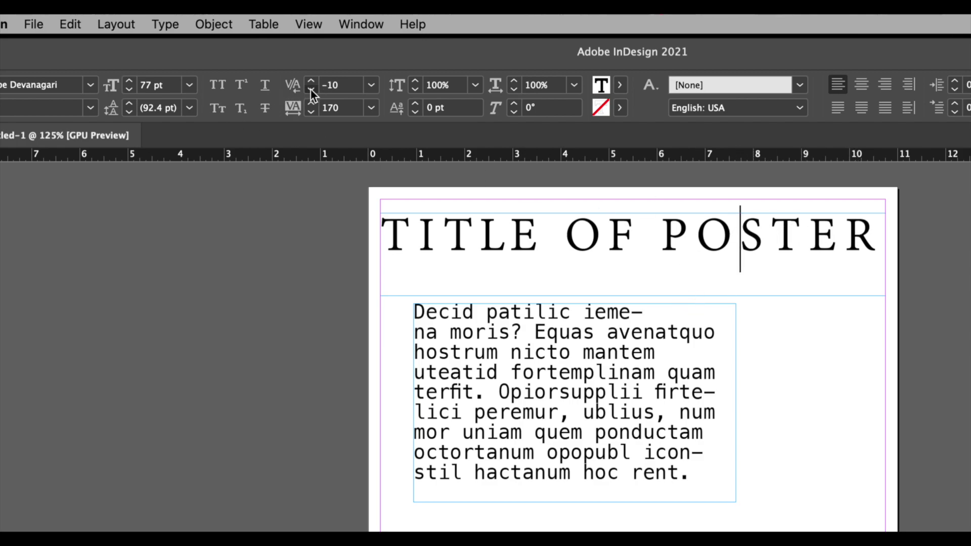
click(311, 89)
click(310, 89)
click(310, 90)
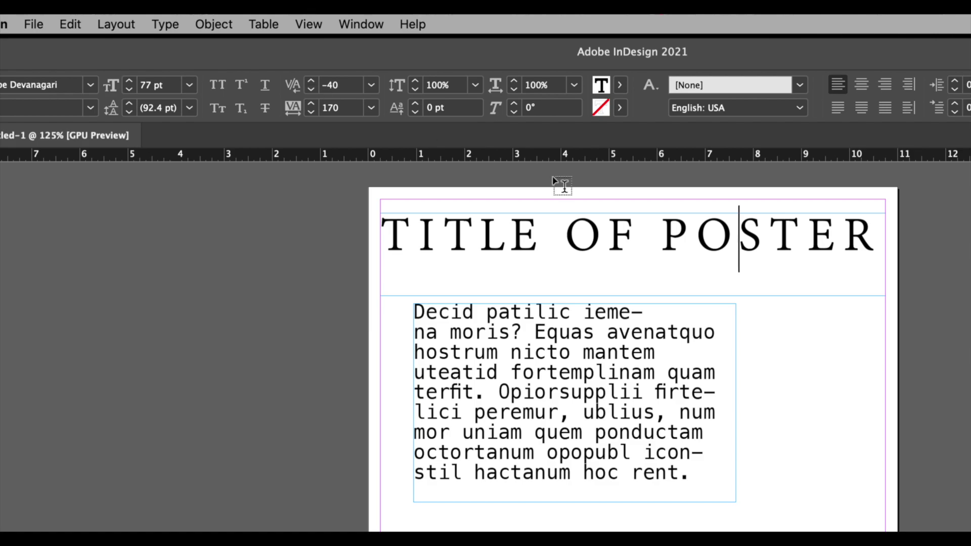
click(696, 233)
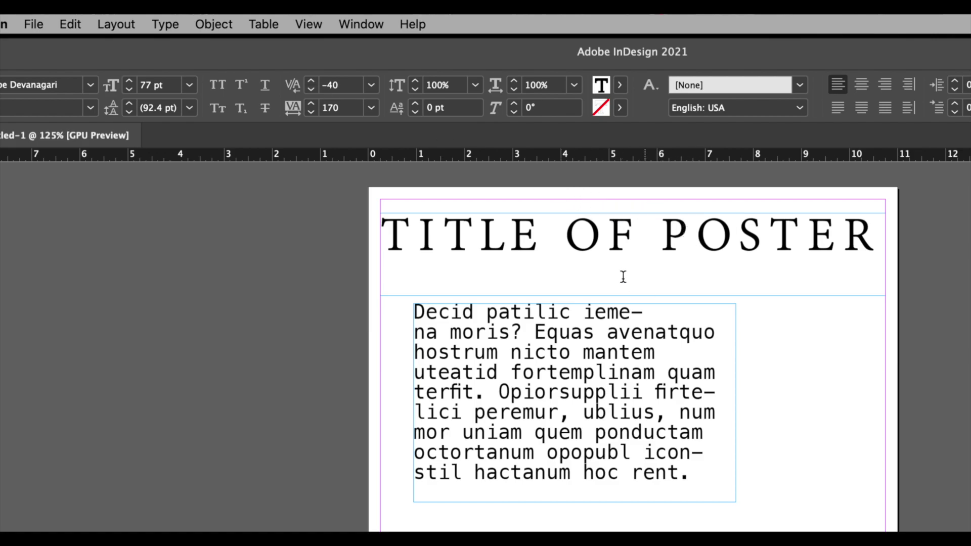
click(311, 89)
click(311, 89)
click(311, 90)
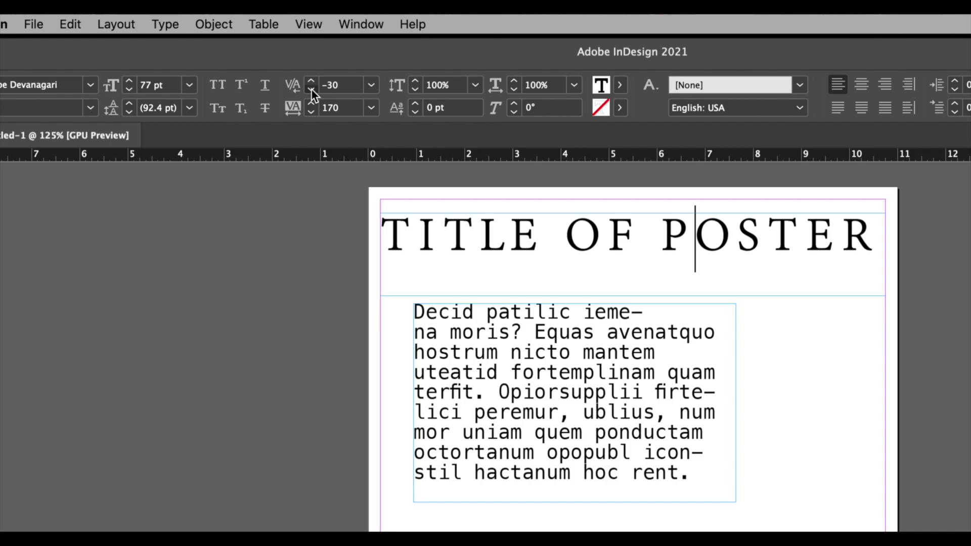
click(311, 90)
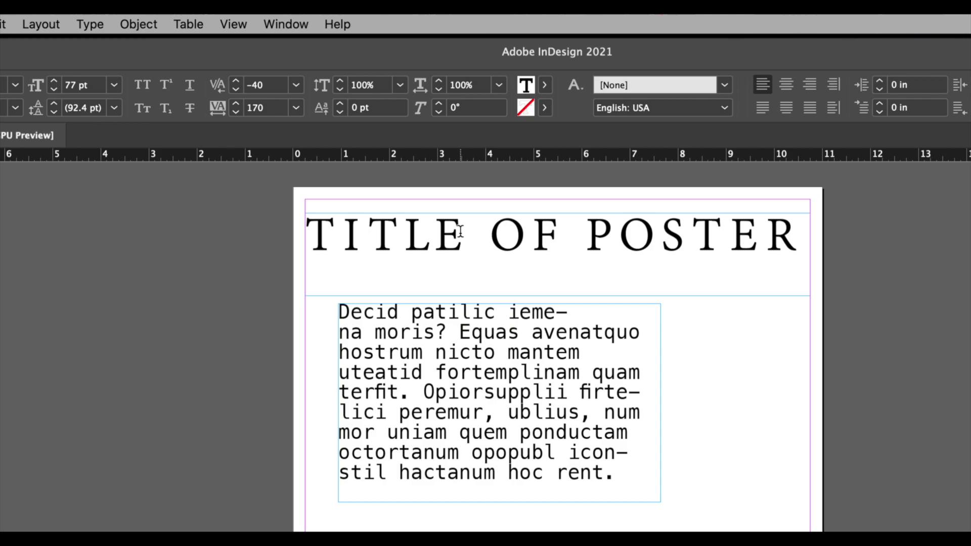
- Enlarge the heading word TITLE to 80 pt and POSTER to 81 pt
drag(460, 231, 294, 227)
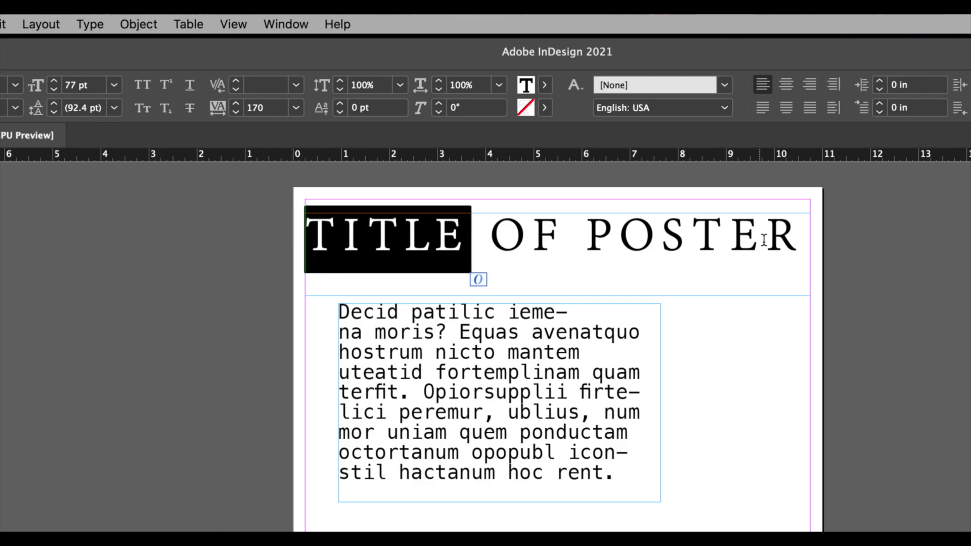
click(53, 81)
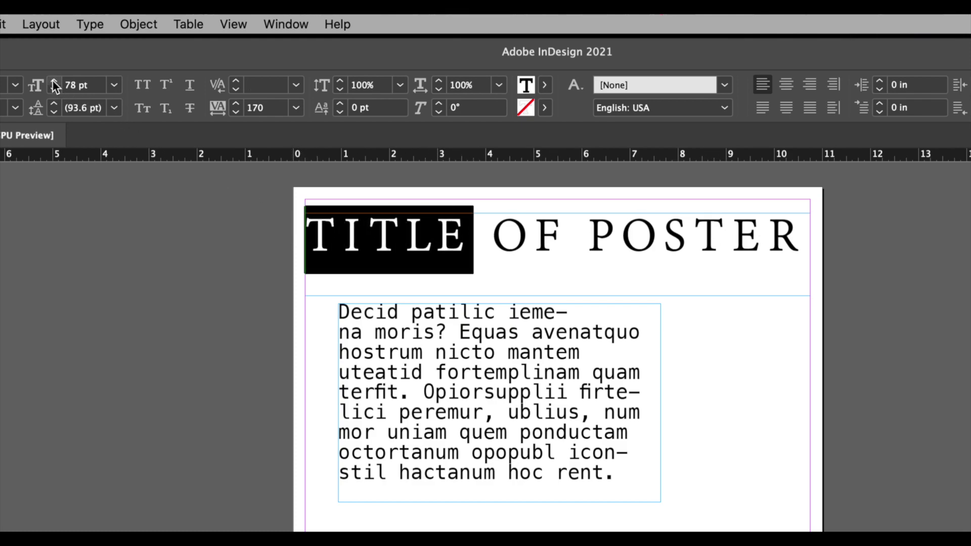
click(53, 81)
click(53, 80)
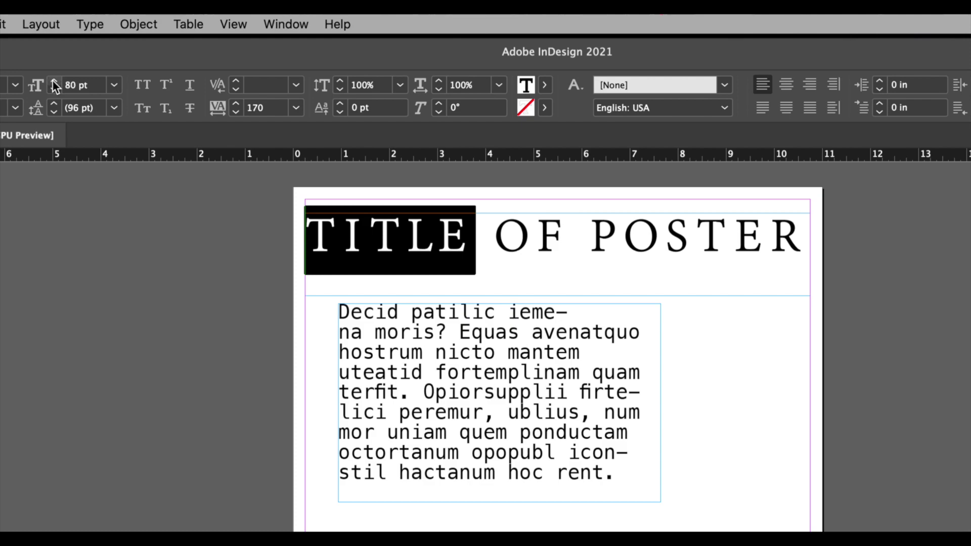
drag(796, 229, 593, 230)
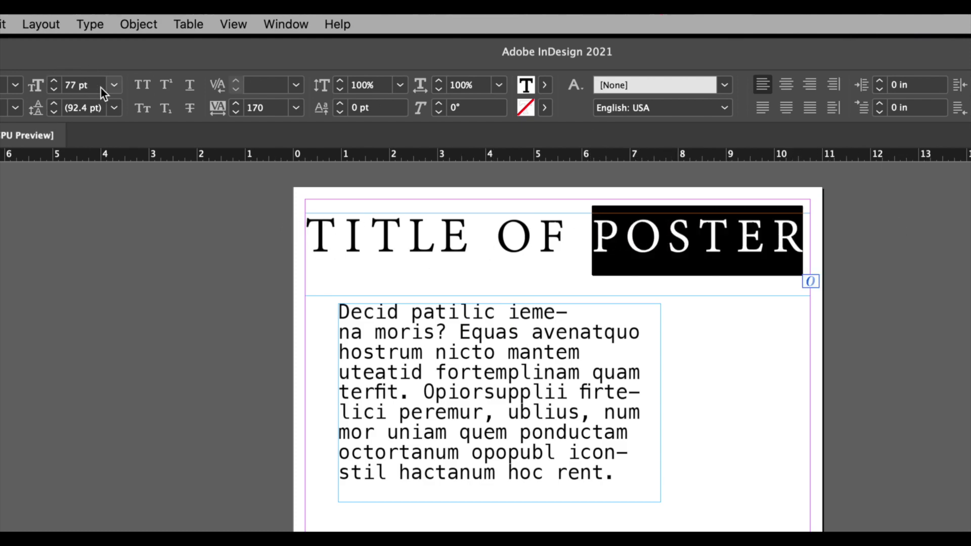
click(53, 81)
click(53, 81)
click(54, 81)
click(53, 81)
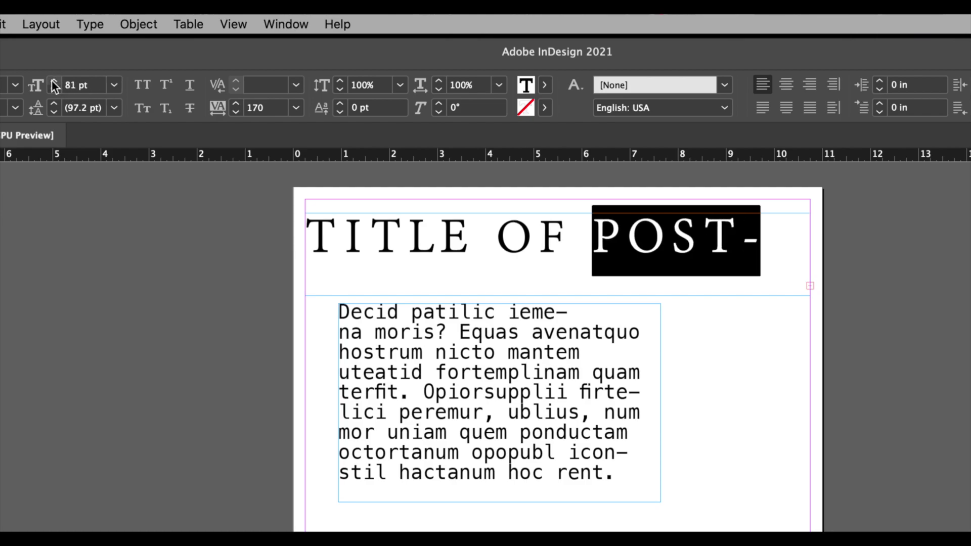
click(52, 80)
click(52, 91)
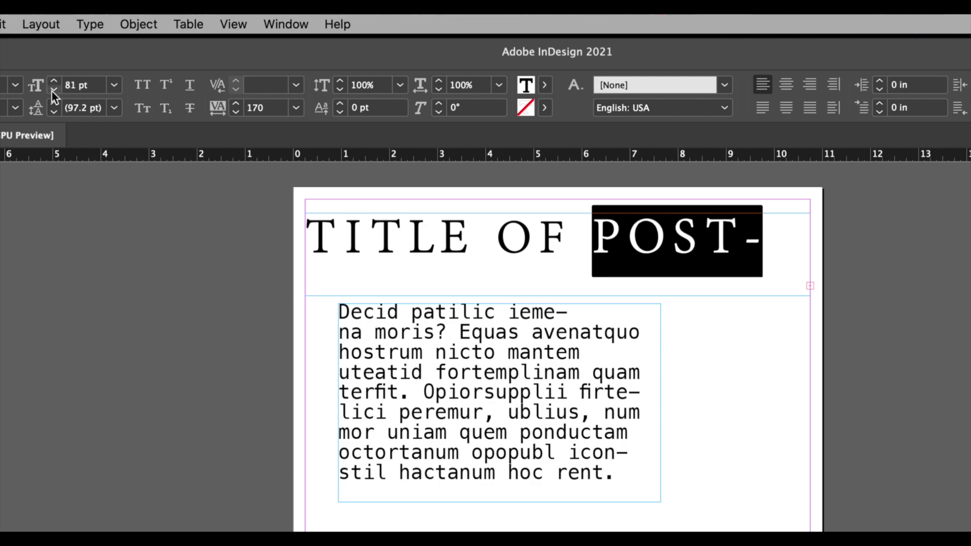
- Shrink the word OF down to 52 pt so the heading fits one line
drag(561, 230, 499, 232)
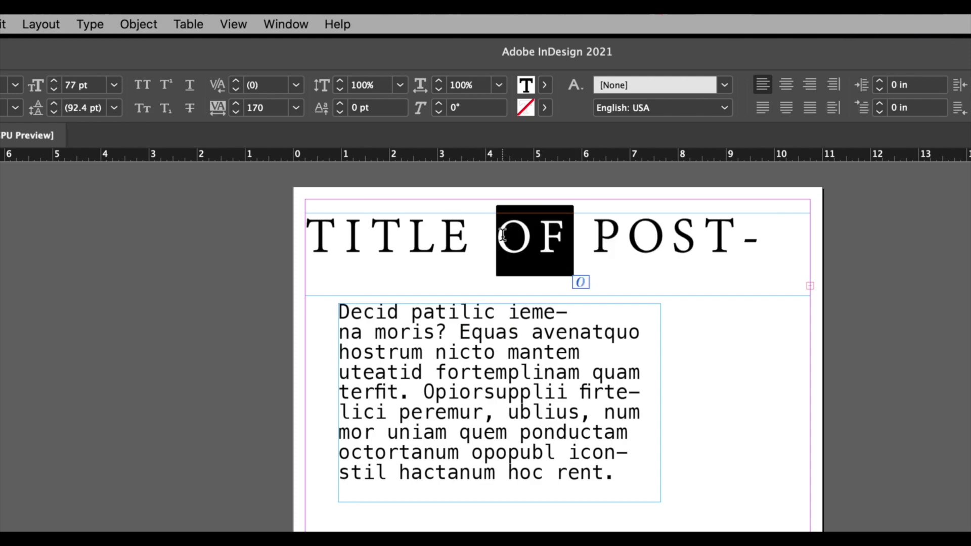
click(53, 90)
click(53, 90)
click(52, 90)
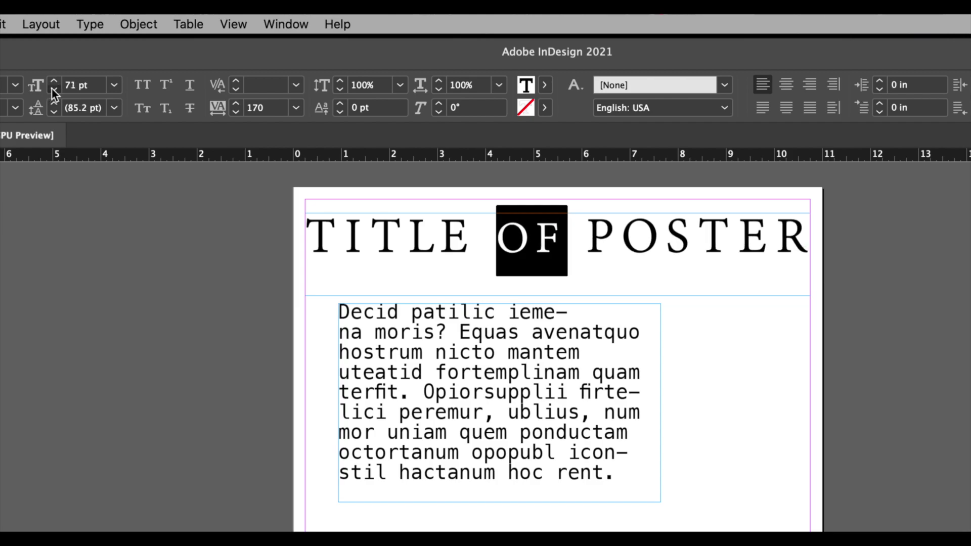
click(52, 90)
click(53, 90)
click(53, 90)
click(53, 90)
double_click(52, 90)
click(53, 90)
click(52, 90)
click(53, 90)
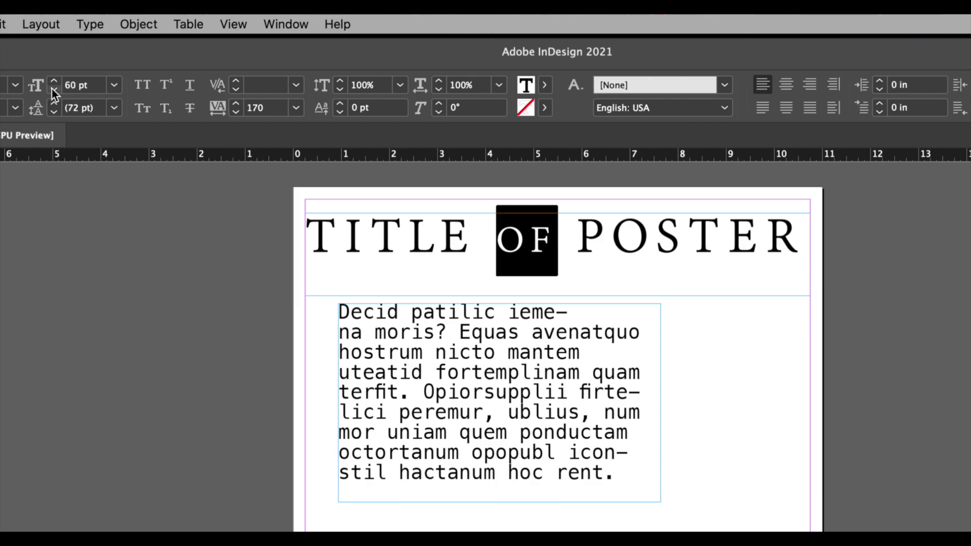
click(53, 90)
click(52, 90)
click(53, 90)
click(53, 90)
click(52, 90)
click(53, 90)
click(52, 90)
click(52, 90)
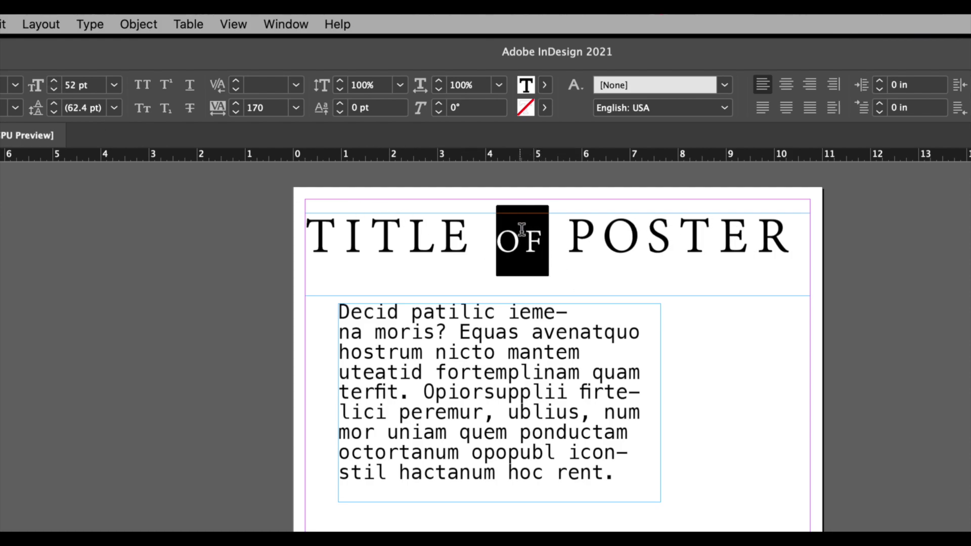
click(592, 273)
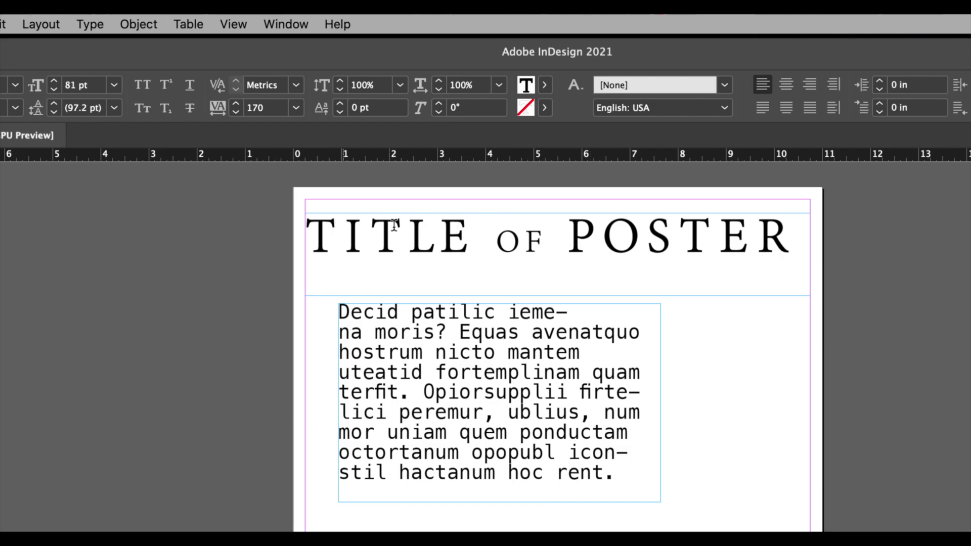
- Raise both TITLE and POSTER to 84 pt, then select the whole heading line
drag(479, 238, 276, 197)
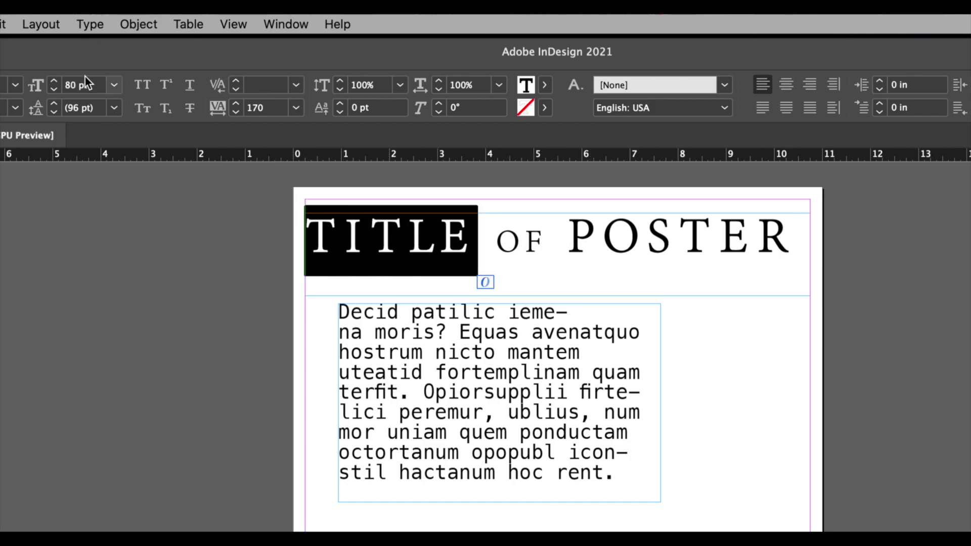
click(54, 81)
click(54, 81)
click(54, 81)
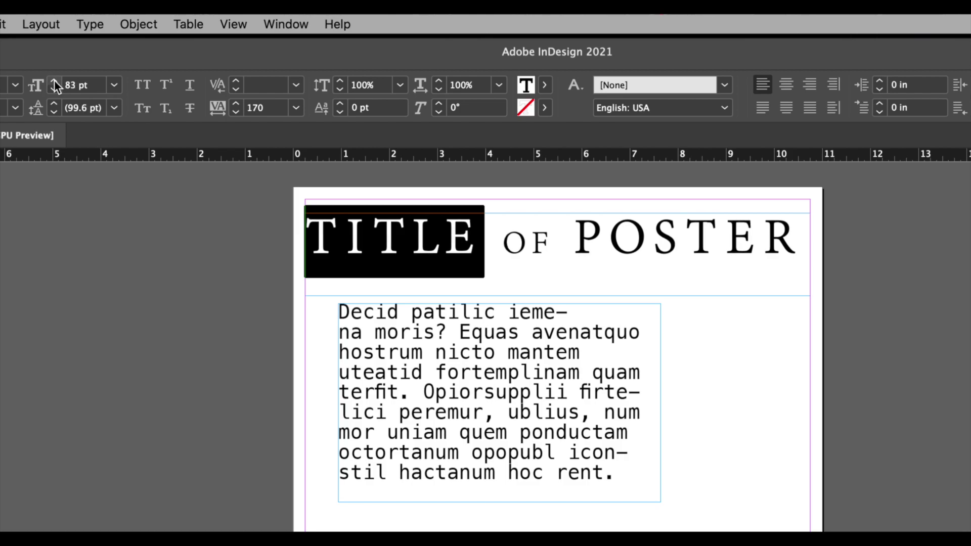
click(54, 81)
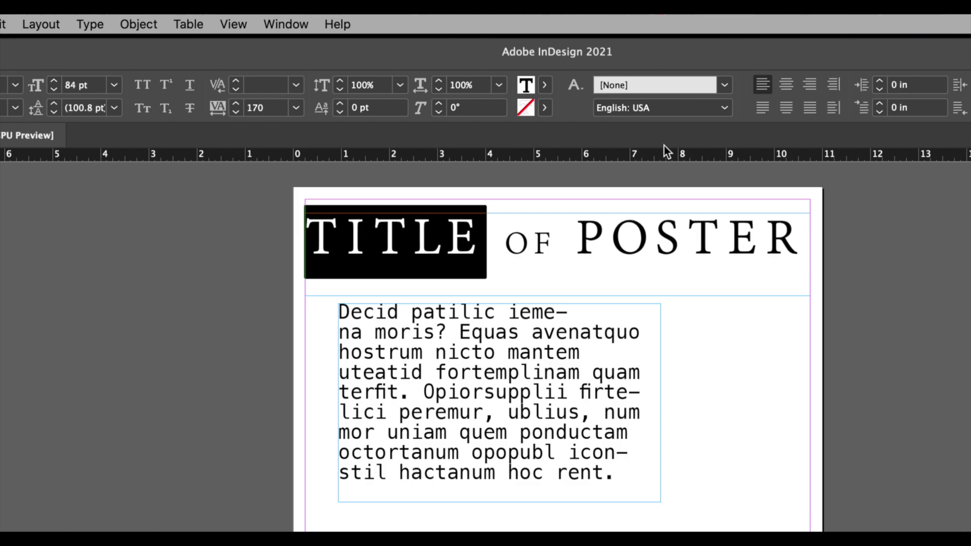
drag(796, 233, 596, 239)
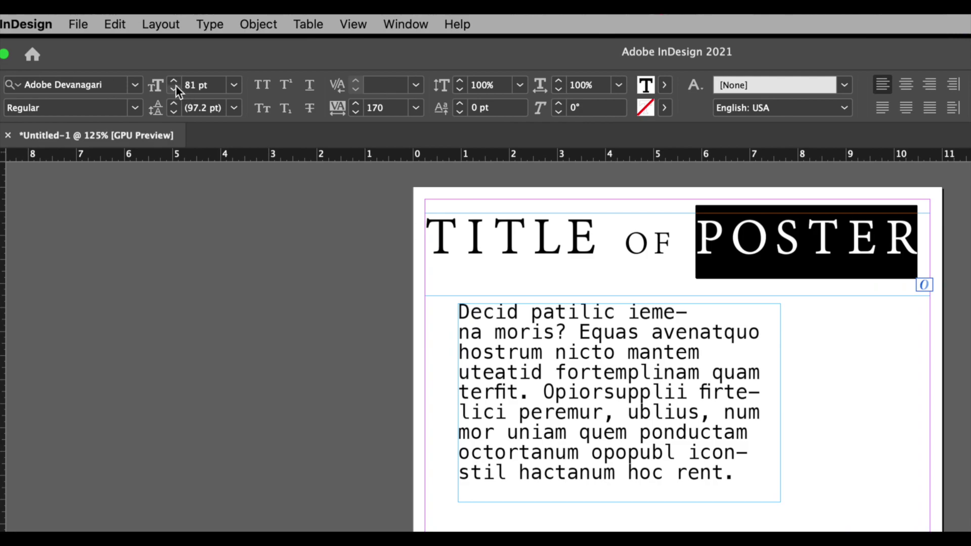
click(54, 82)
click(53, 82)
click(54, 82)
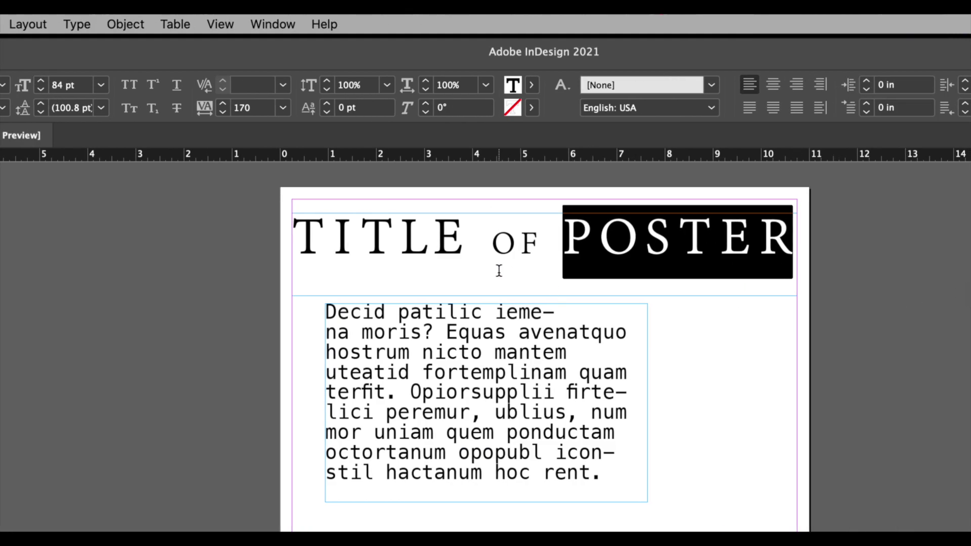
click(706, 323)
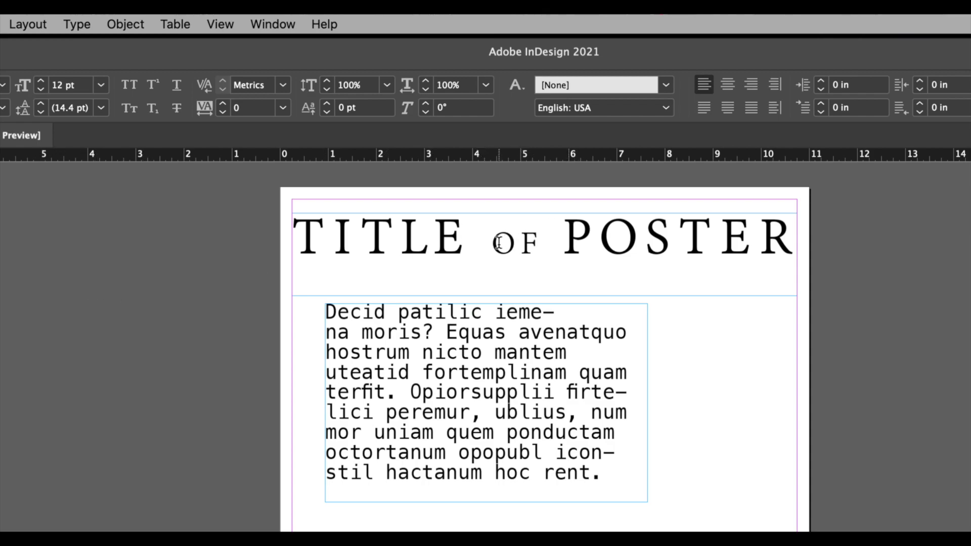
drag(496, 243, 545, 241)
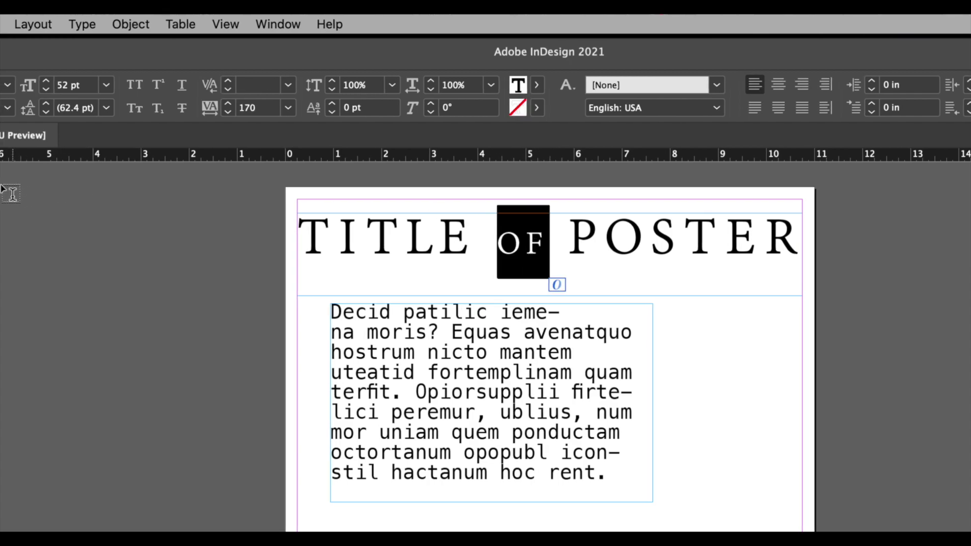
drag(810, 236, 302, 246)
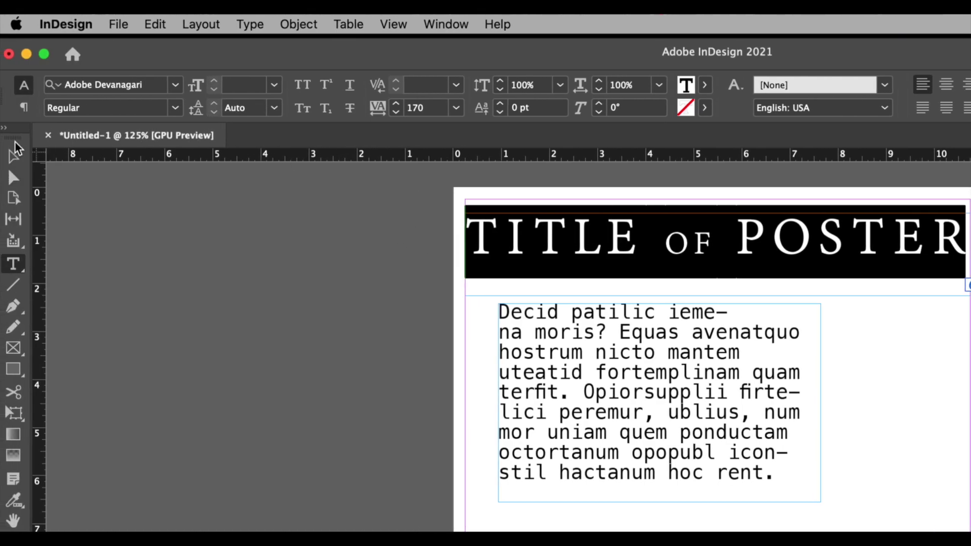
- Set the whole heading in the Rockwell font
click(158, 89)
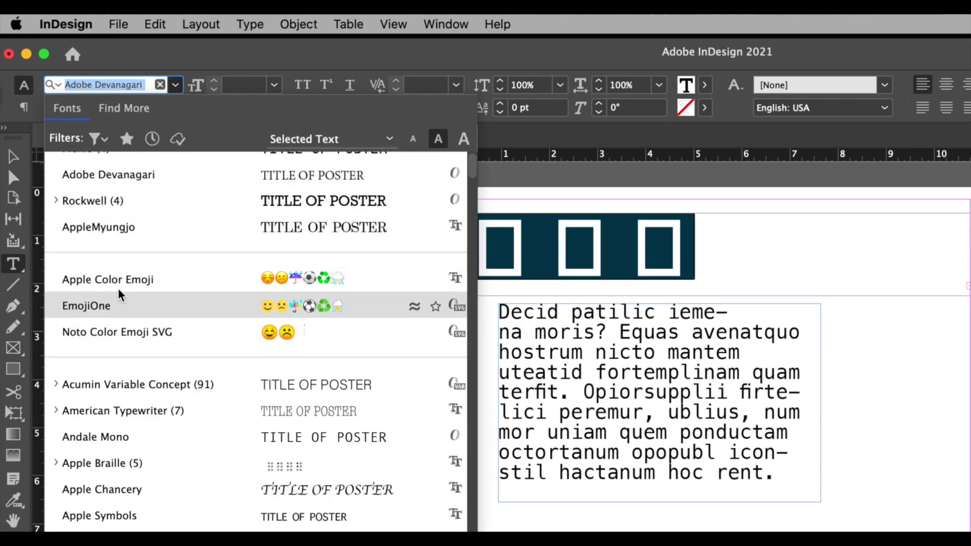
click(87, 202)
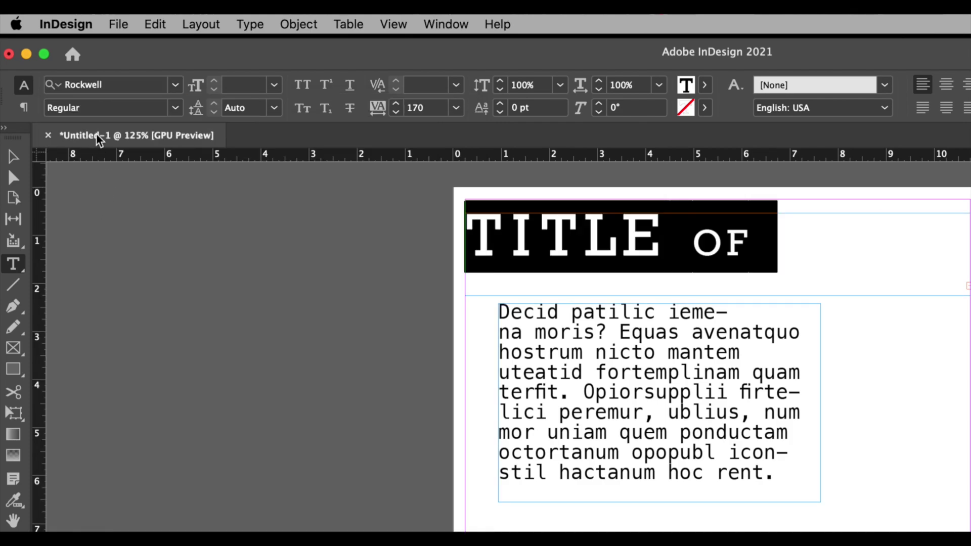
click(176, 85)
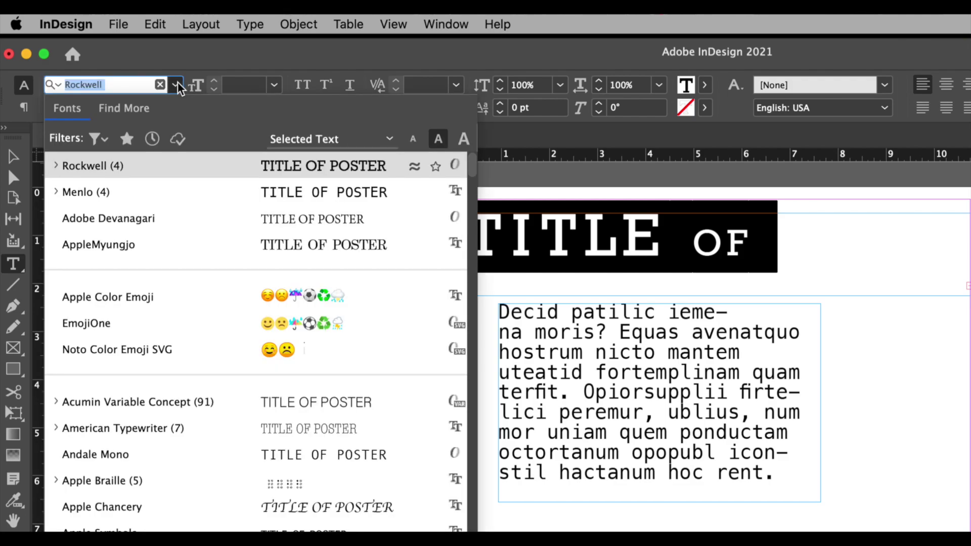
click(56, 165)
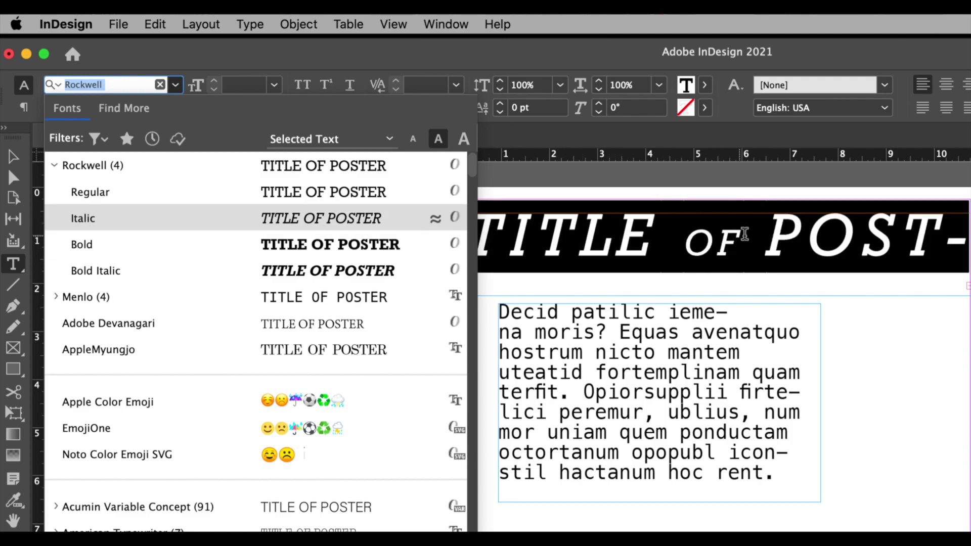
key(Escape)
- Change the word OF to Rockwell Bold
click(744, 234)
double_click(690, 246)
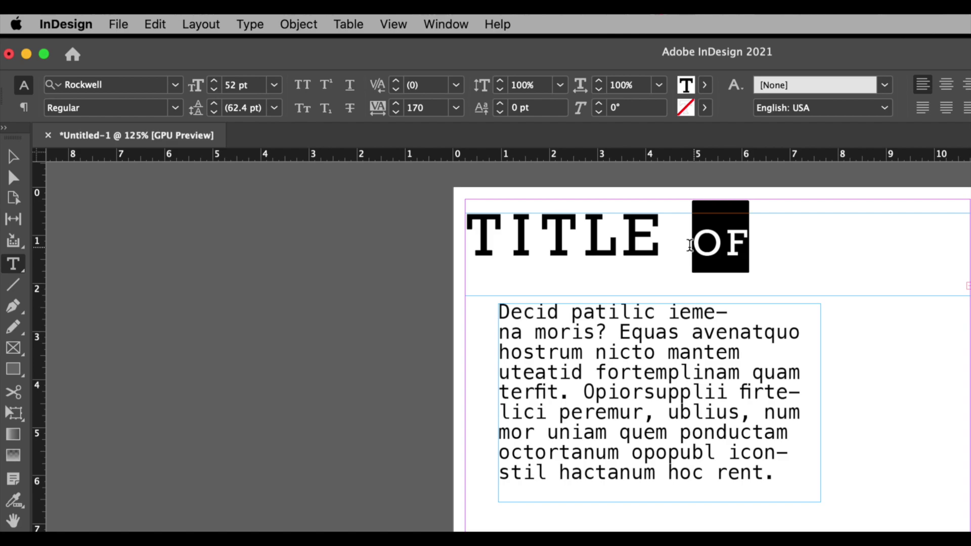
click(175, 85)
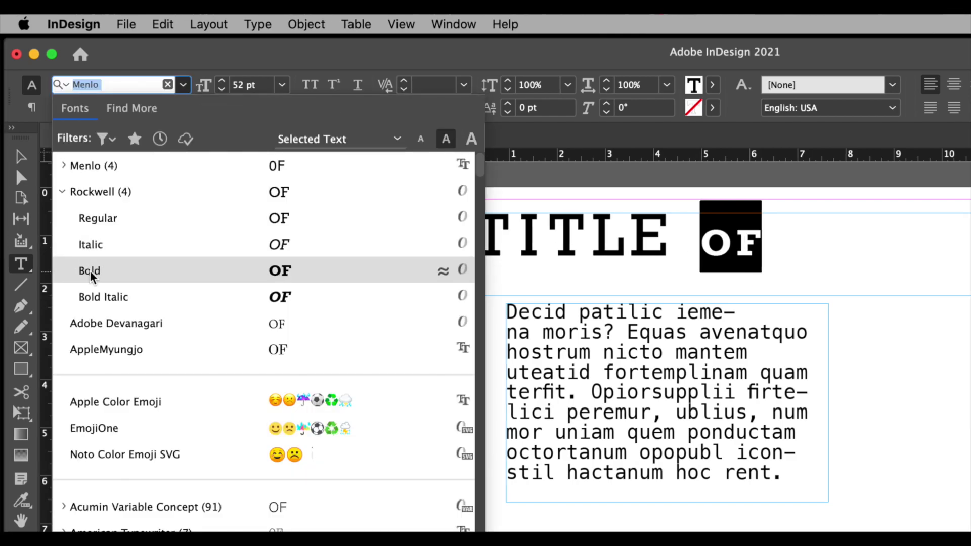
click(90, 273)
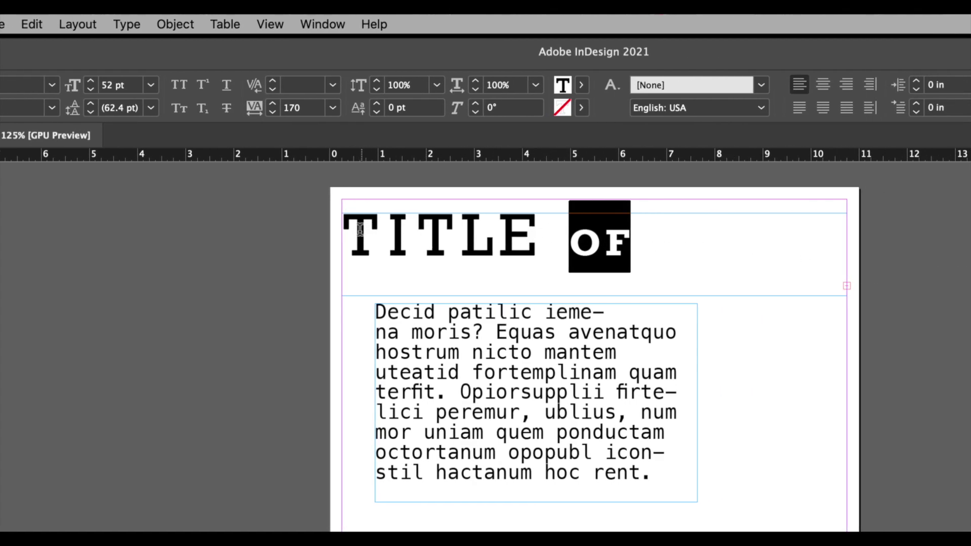
- Give the word OF a 10 pt baseline shift to raise it
drag(345, 226, 806, 253)
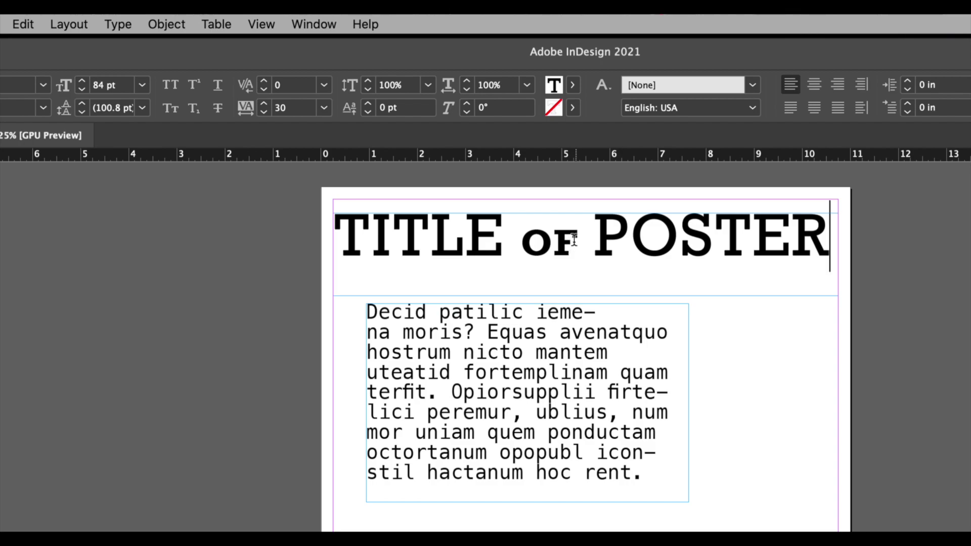
drag(574, 238, 524, 268)
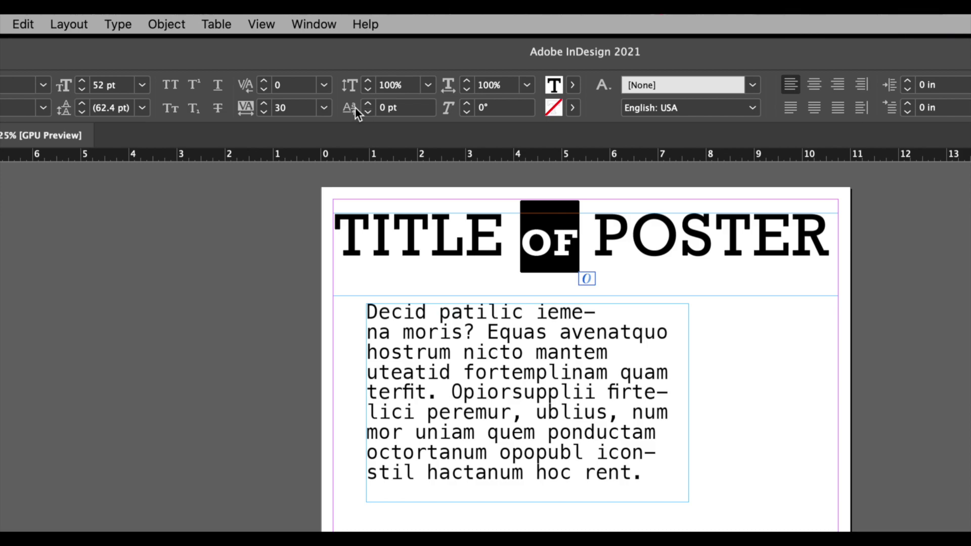
click(369, 104)
click(370, 105)
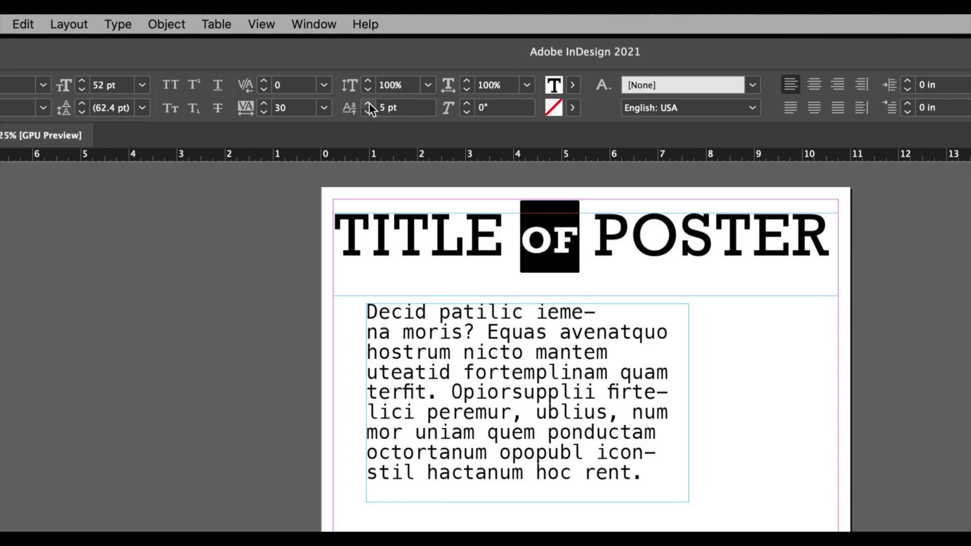
click(370, 105)
click(369, 104)
click(369, 105)
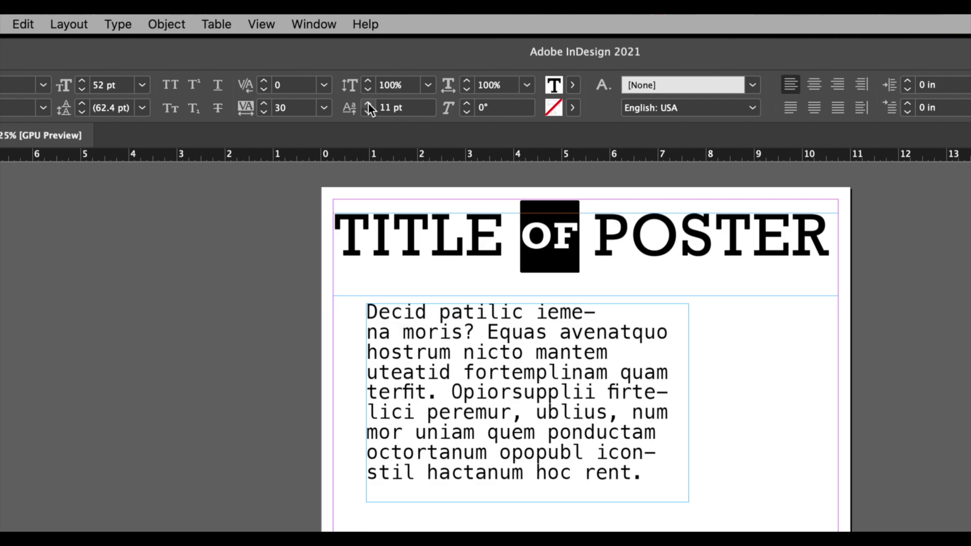
click(369, 104)
click(367, 112)
click(367, 111)
click(732, 322)
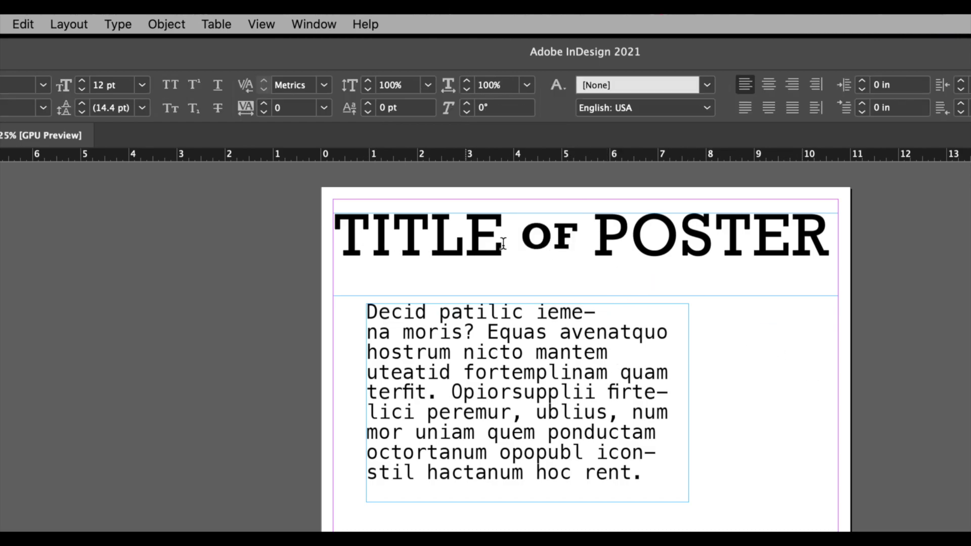
- Kern the P–O pair in POSTER tighter to -30
click(681, 235)
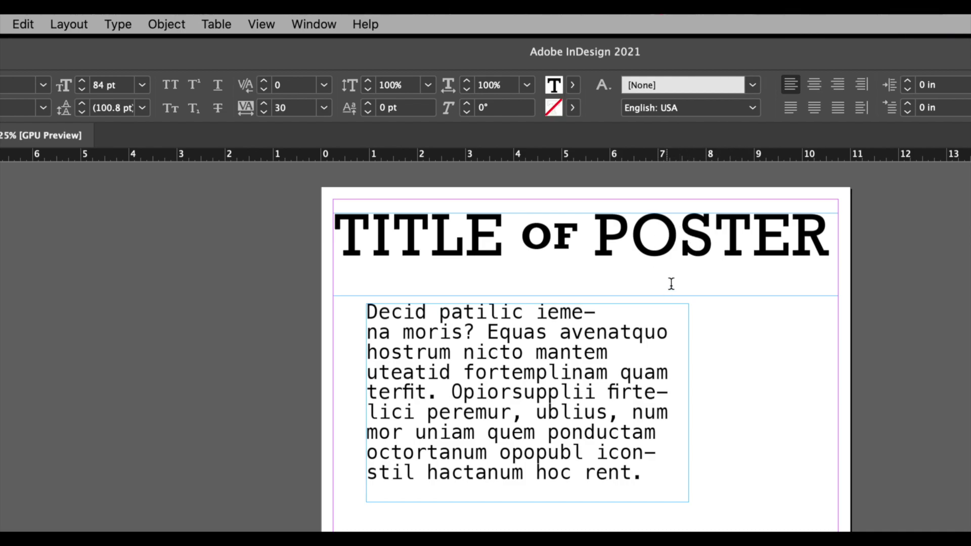
click(263, 89)
click(631, 237)
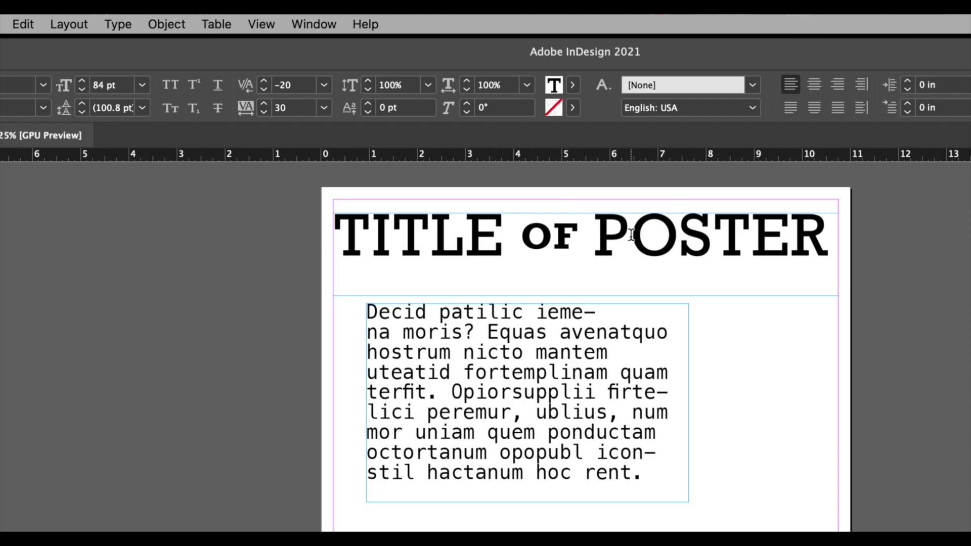
click(264, 90)
click(265, 90)
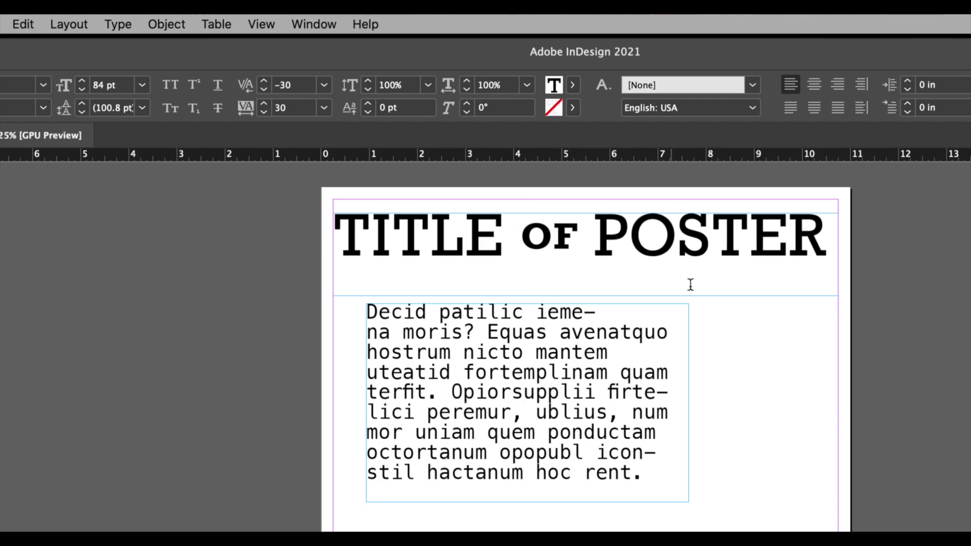
- Center-align the body text paragraph in its frame
click(706, 287)
mouse_move(367, 312)
mouse_down()
mouse_move(440, 334)
mouse_move(664, 486)
mouse_up()
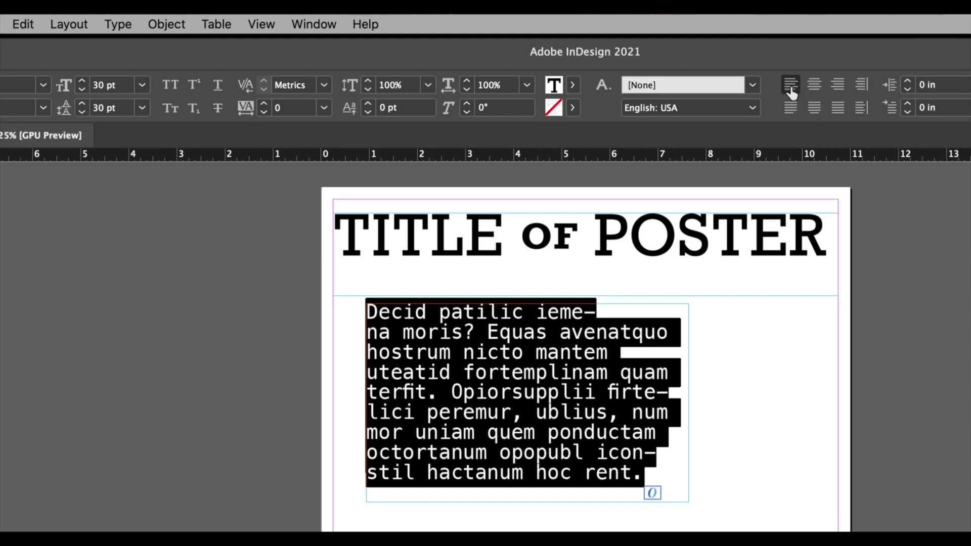
click(816, 86)
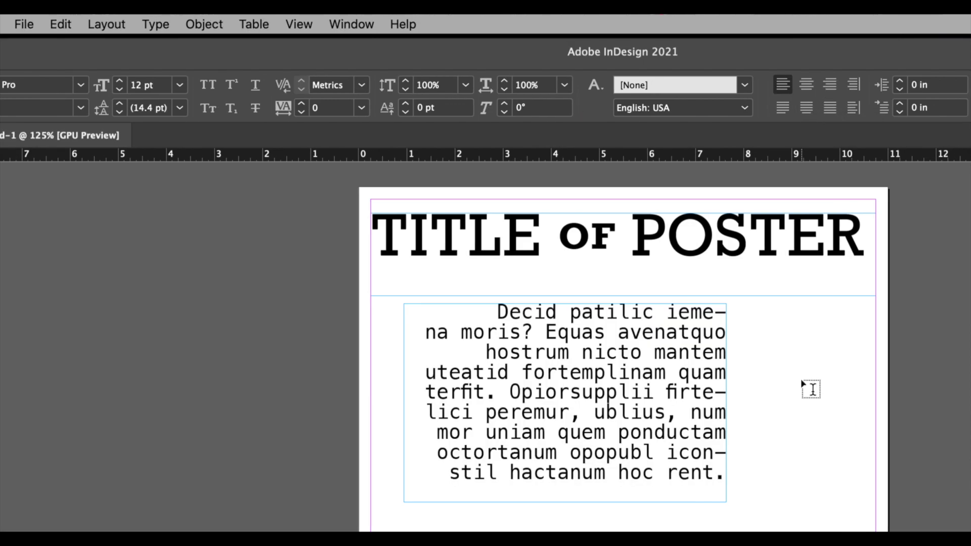
- Move the body-text frame to the page's right side and select all its text
key(v)
drag(585, 373, 721, 367)
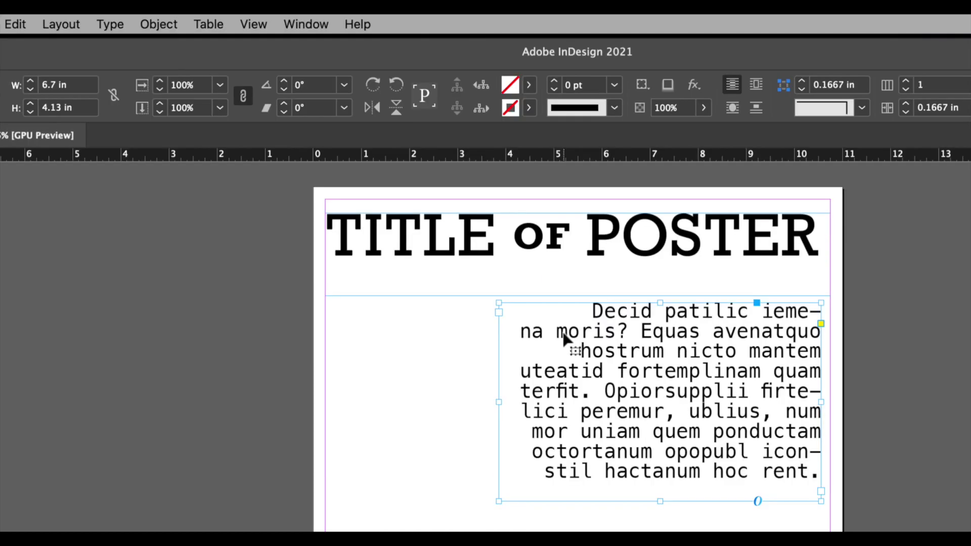
double_click(608, 276)
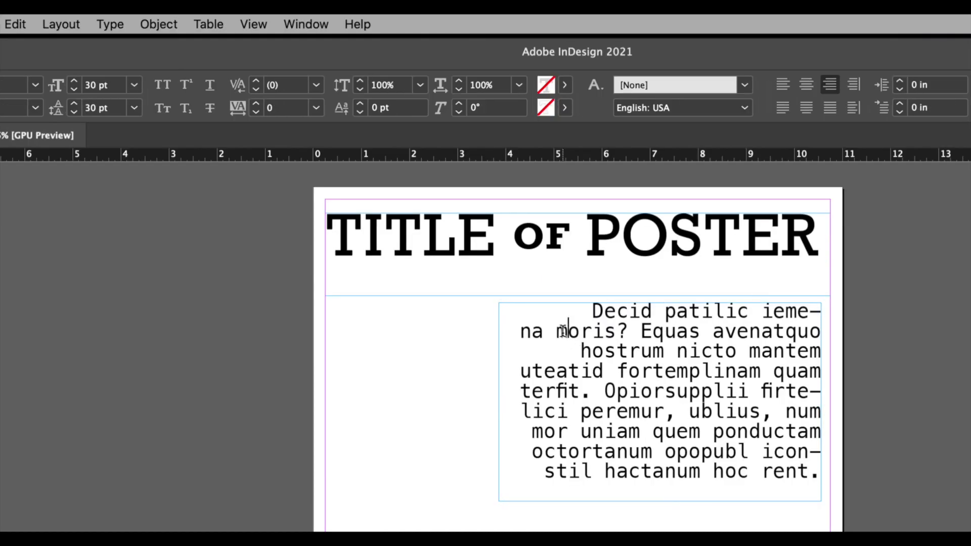
key(super+a)
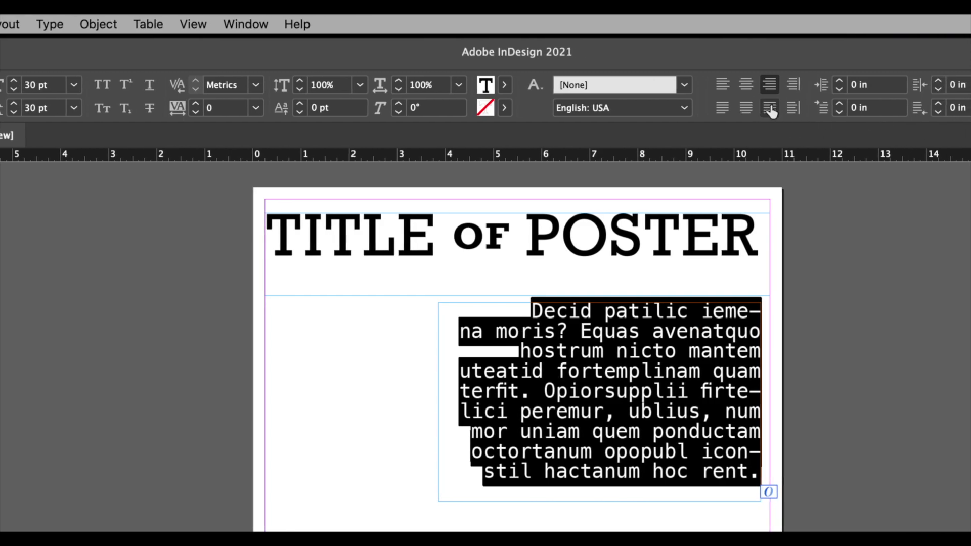
- Justify all lines of the body paragraph, then switch to justify with last line aligned left
click(770, 109)
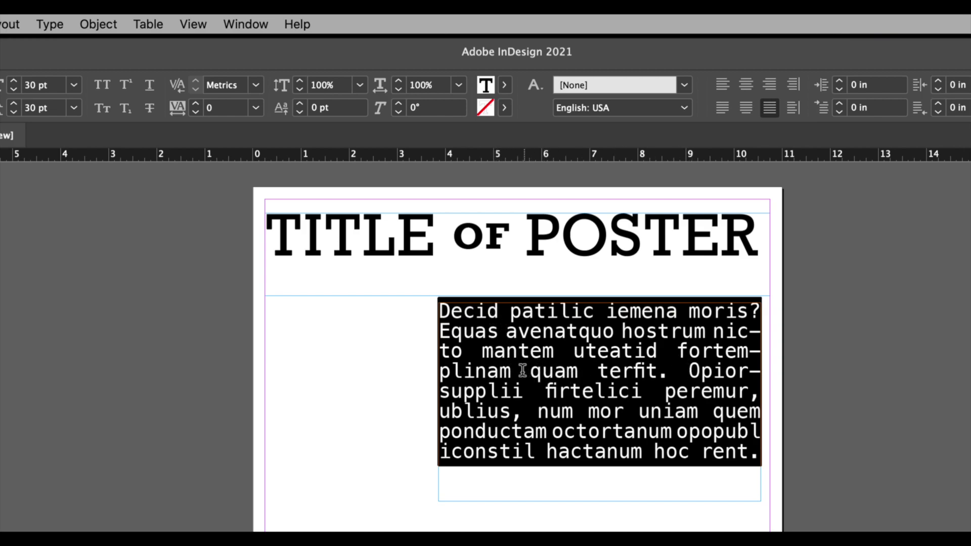
click(582, 476)
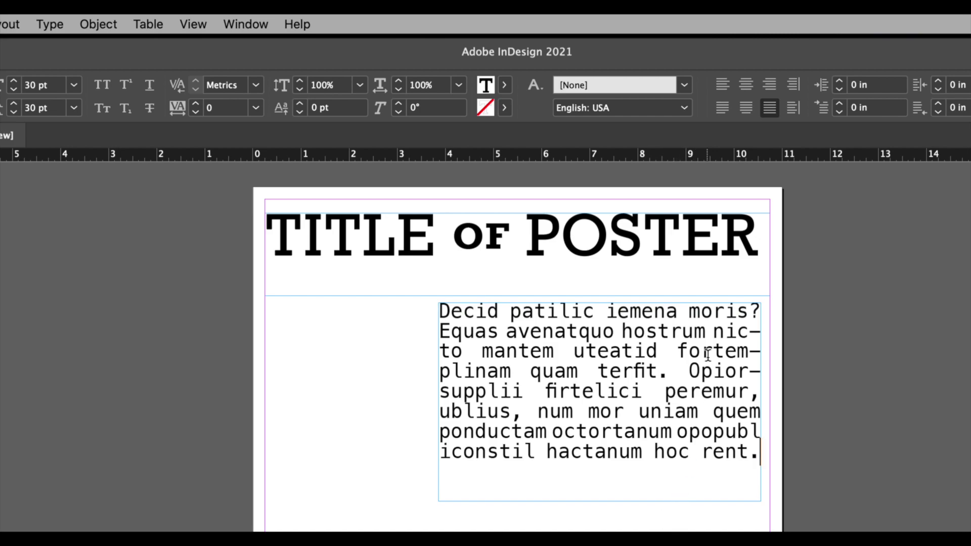
click(724, 109)
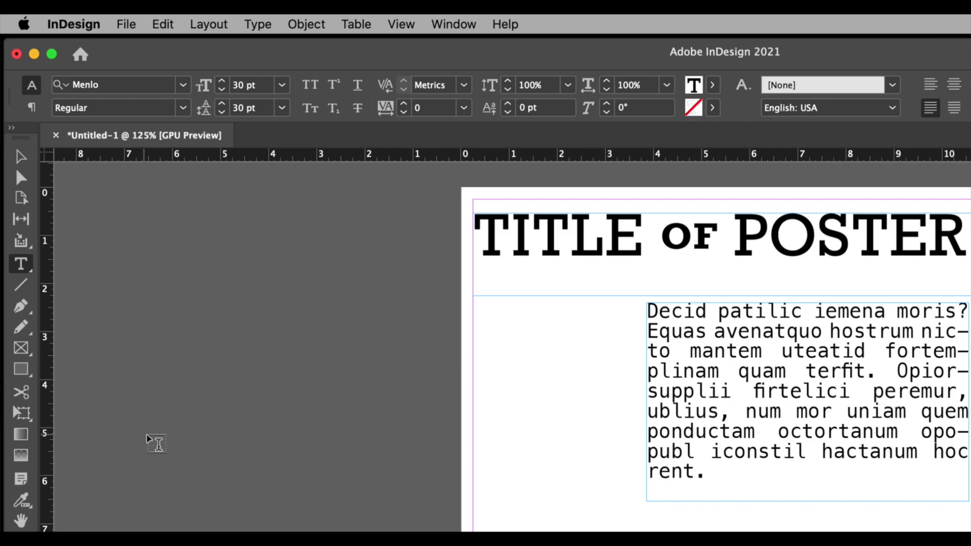
- Draw a new frame below the body text reading 'ROTATION' in 60 pt Maku, fitted to its content
scroll(562, 382, down, 3)
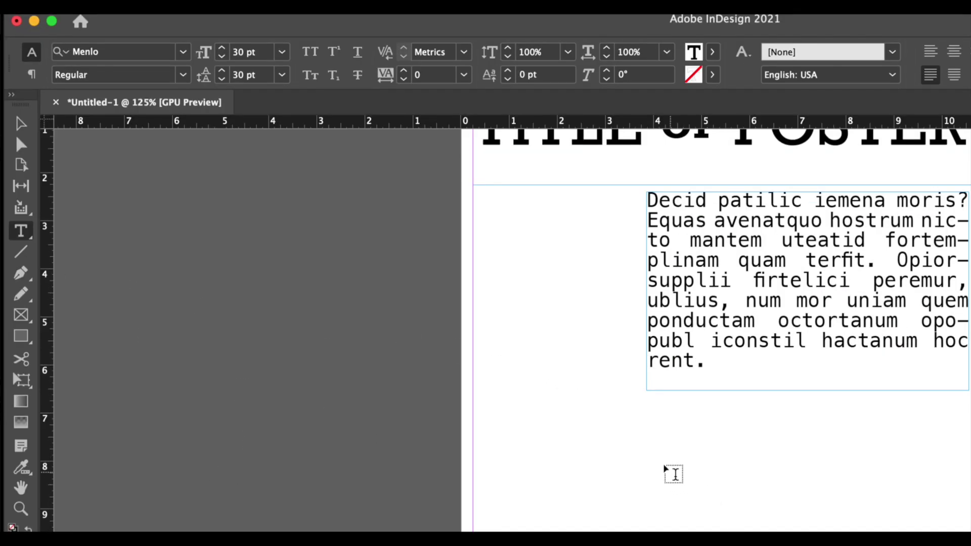
drag(518, 411, 788, 485)
text(ROTATION)
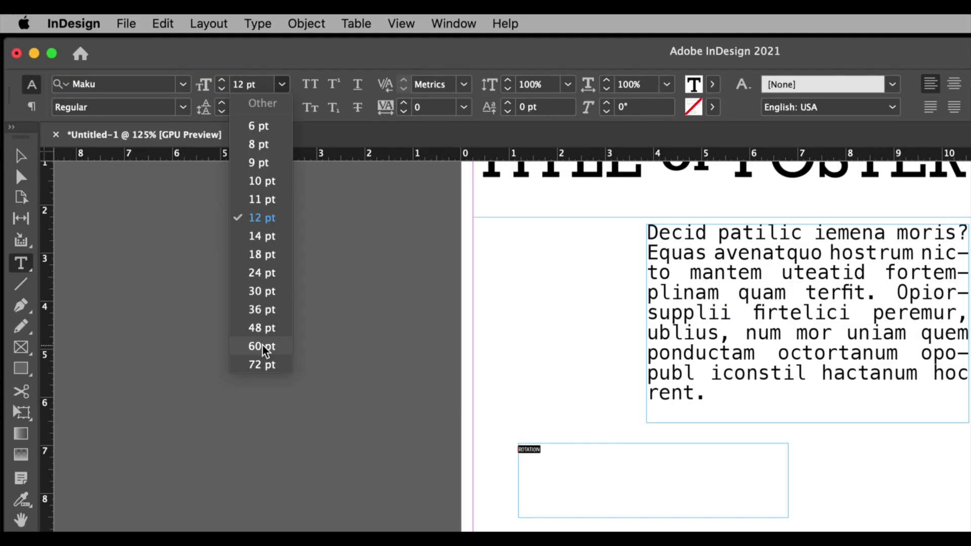
click(264, 344)
key(Escape)
key(super+alt+c)
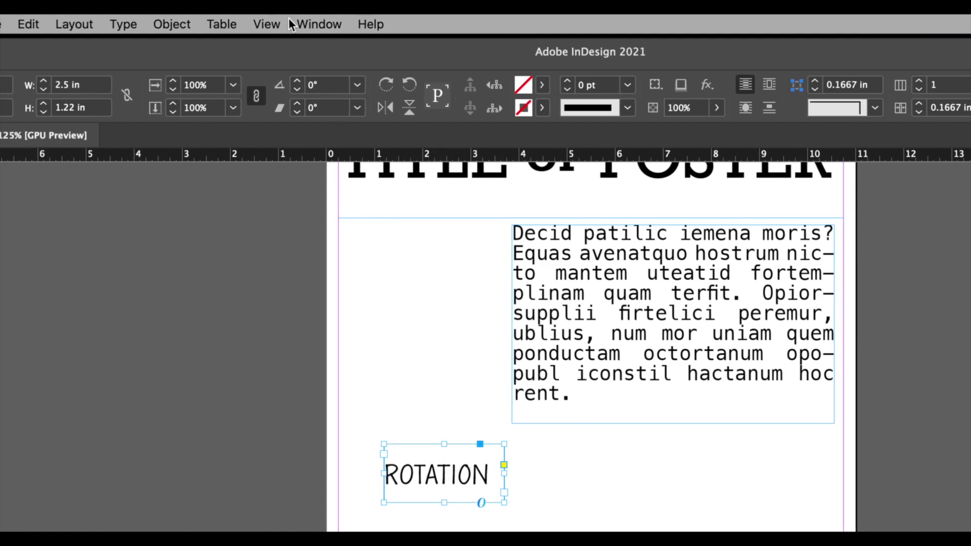
click(169, 23)
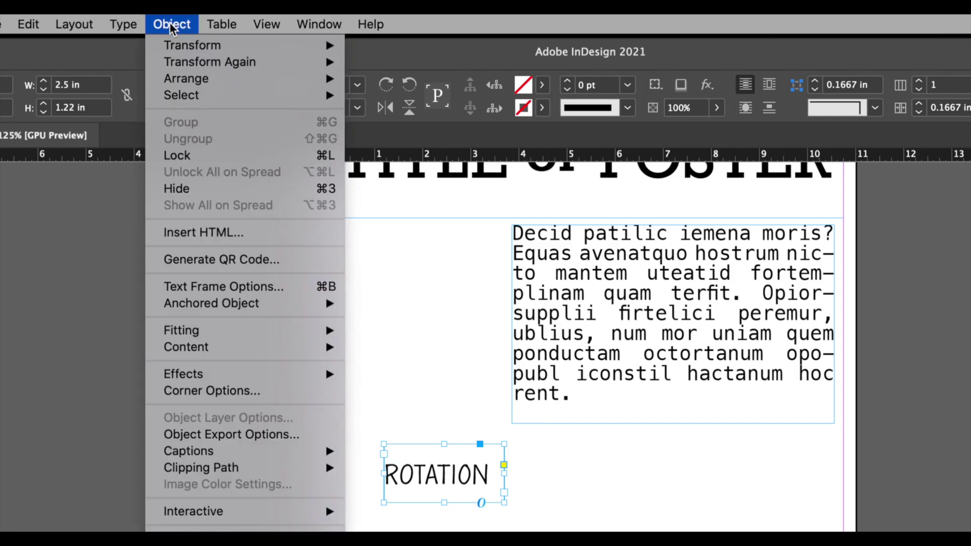
mouse_move(184, 45)
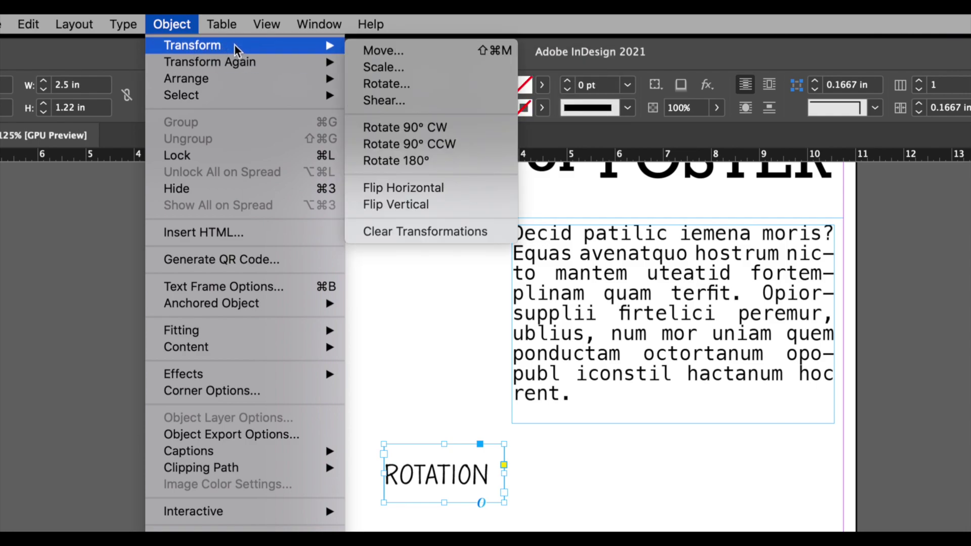
- Rotate the ROTATION frame by -30° and move it up beside the body text
click(389, 90)
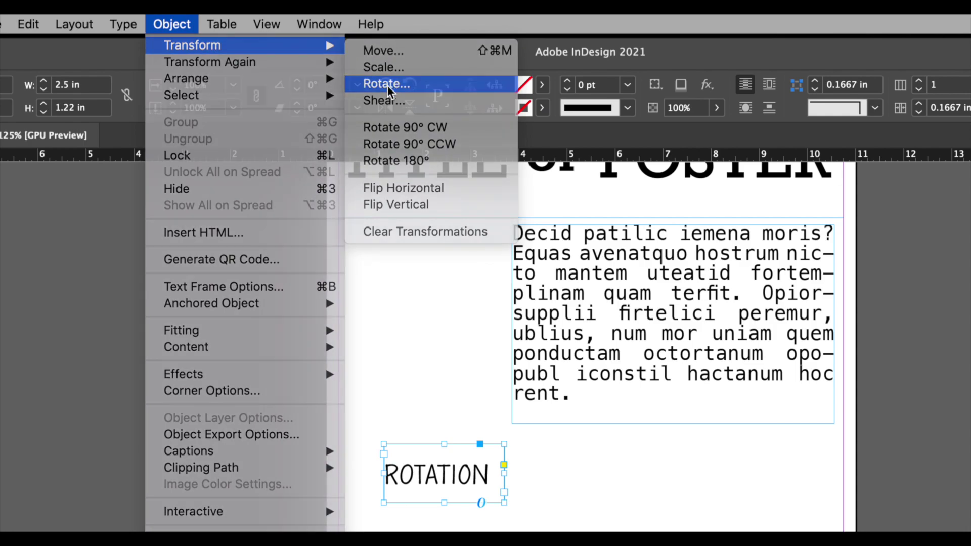
drag(497, 301, 230, 235)
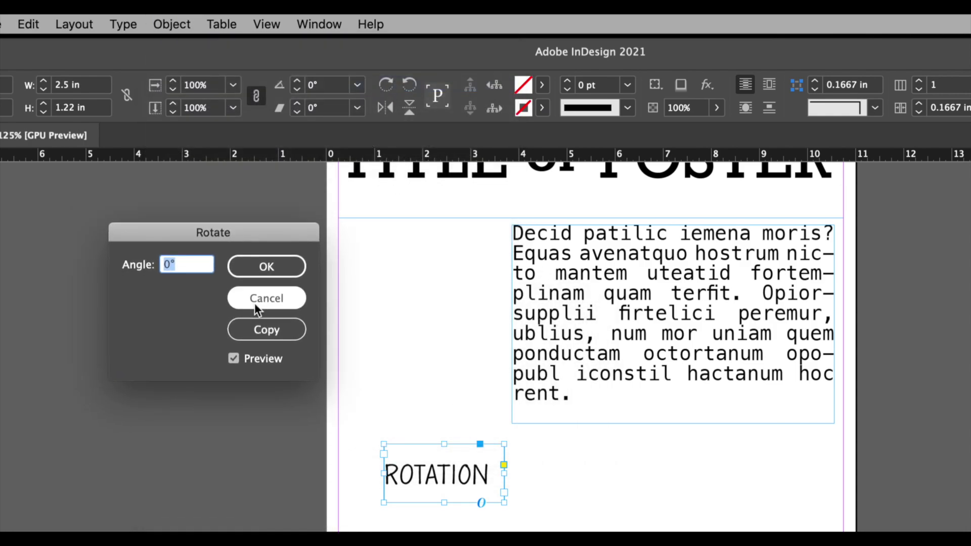
click(233, 359)
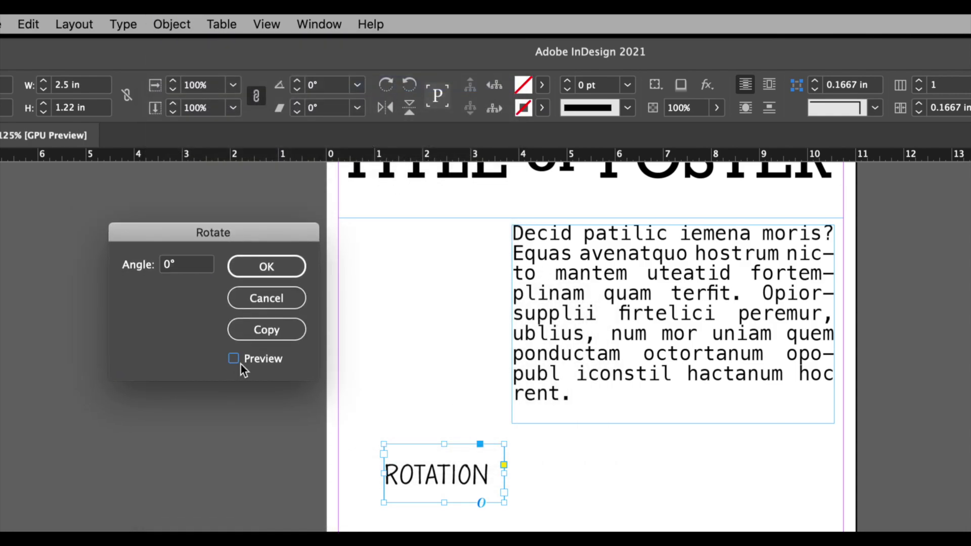
double_click(166, 265)
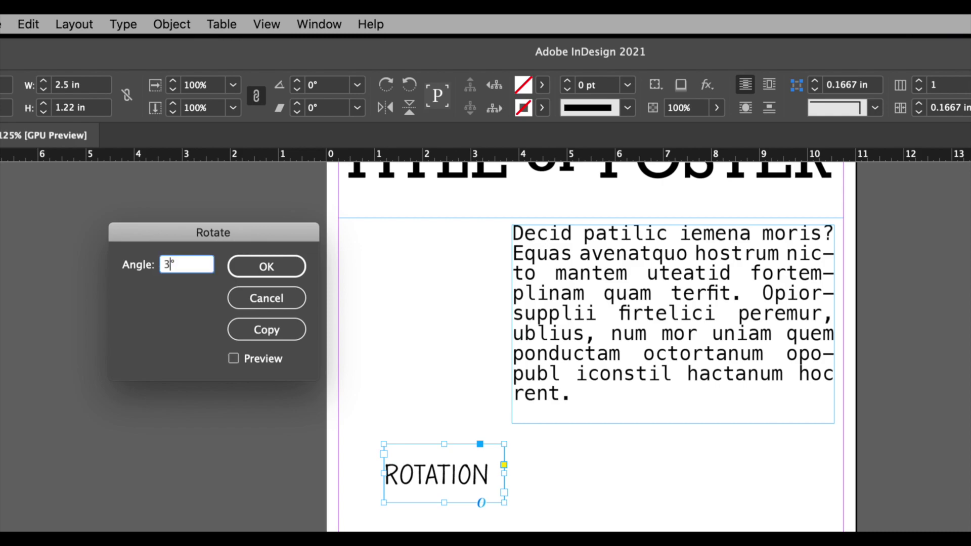
text(30)
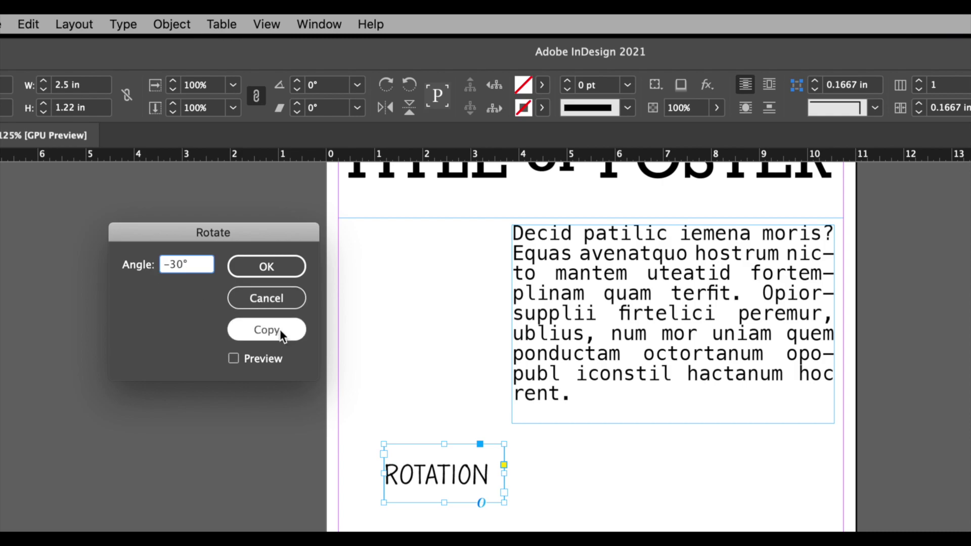
click(235, 360)
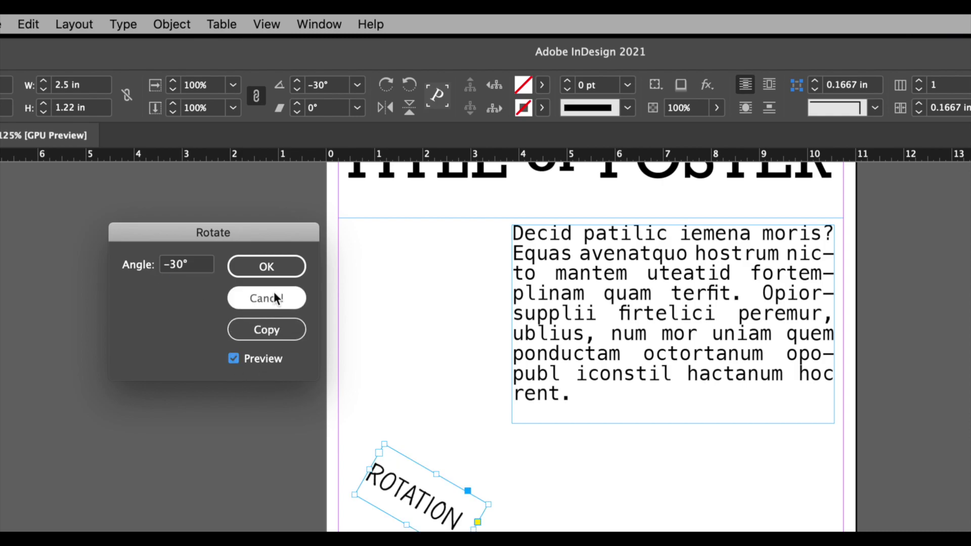
click(265, 268)
drag(409, 525, 436, 313)
click(443, 453)
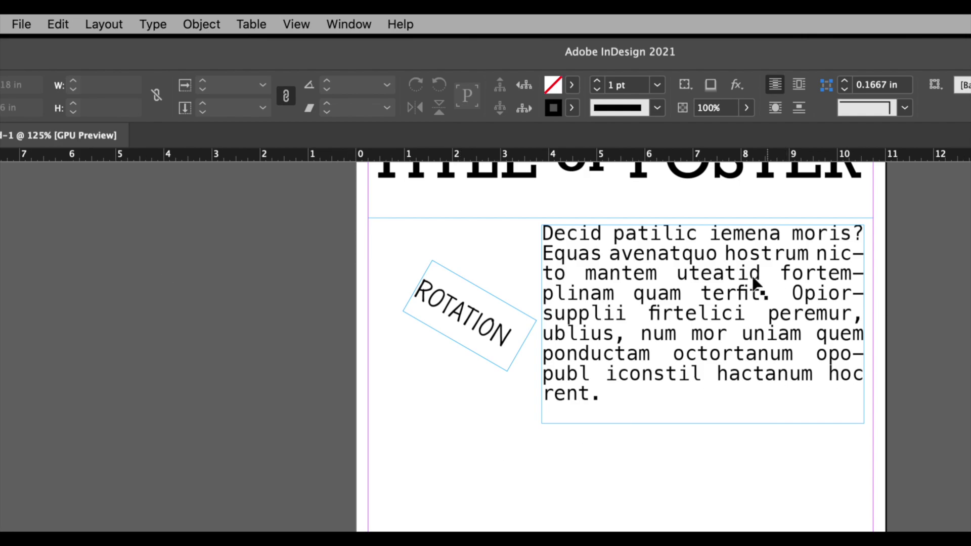
- Save the poster to the Desktop as an InDesign 2021 document named with the author's name plus 'Typography Project'
scroll(640, 296, up, 5)
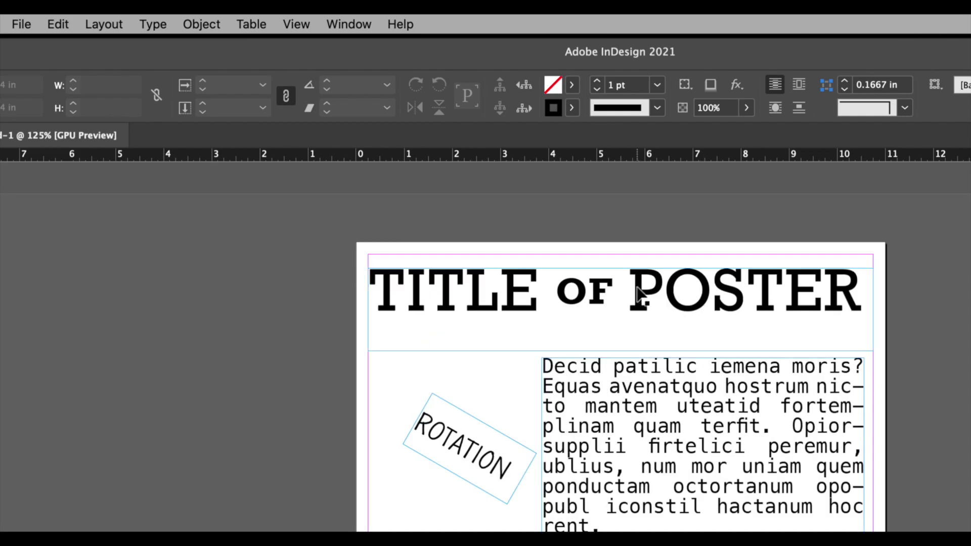
scroll(637, 293, down, 2)
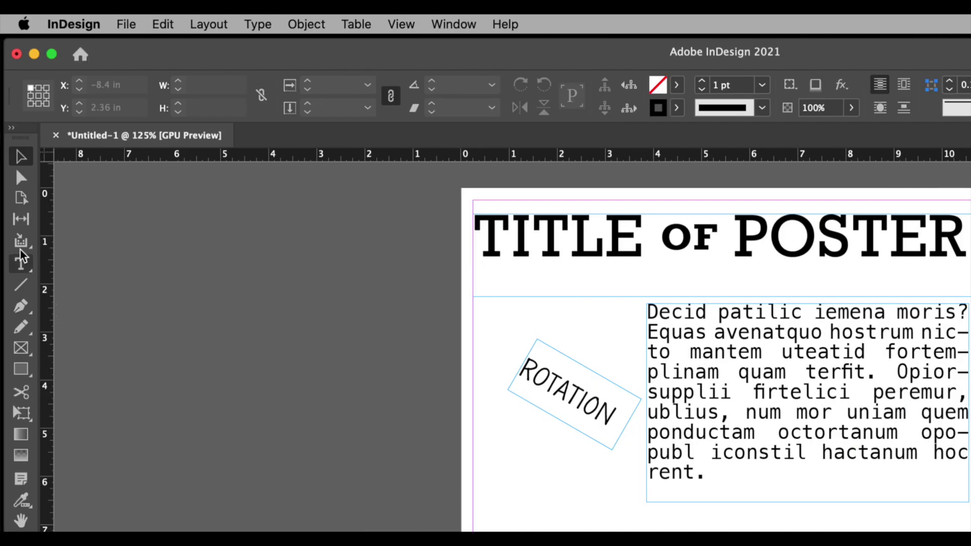
click(126, 24)
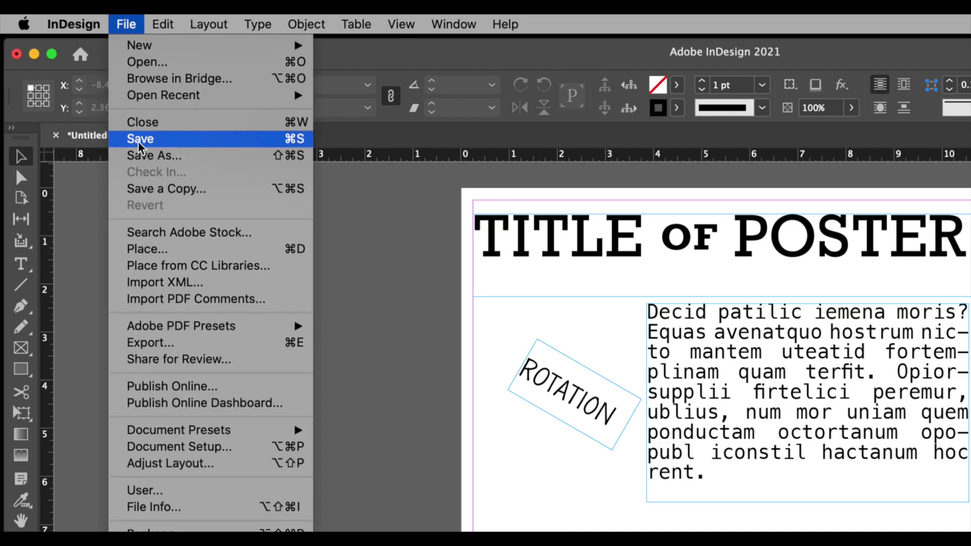
click(137, 160)
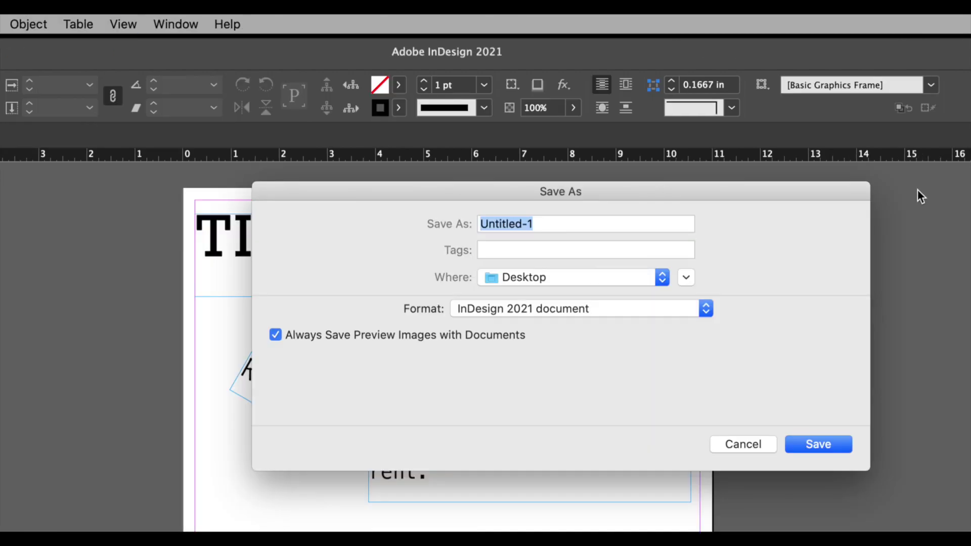
text(Firstname)
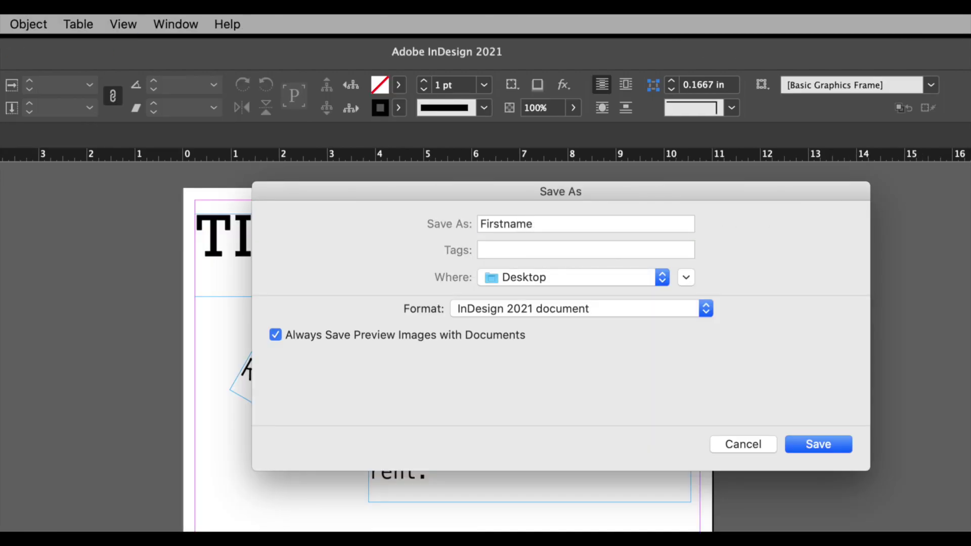
text( Lastname Typo)
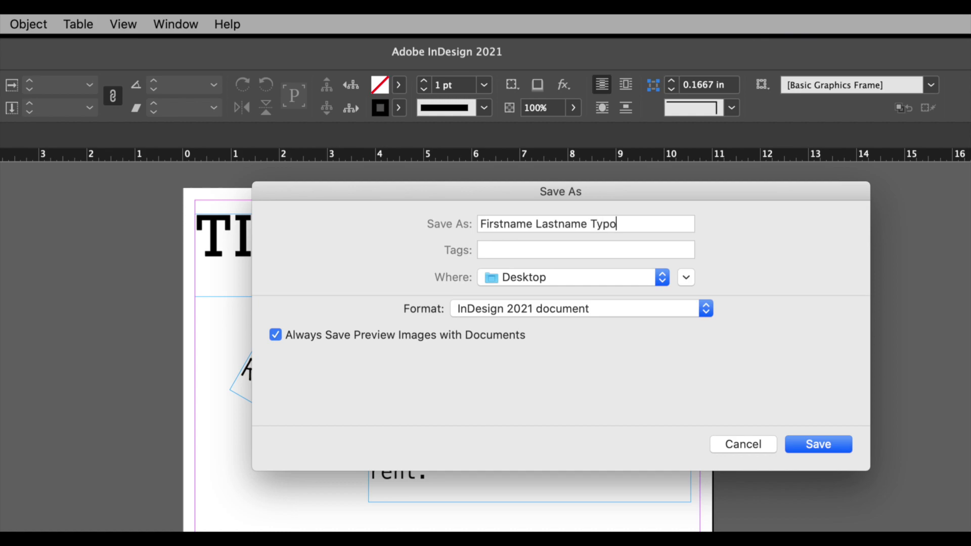
text(graphy Project)
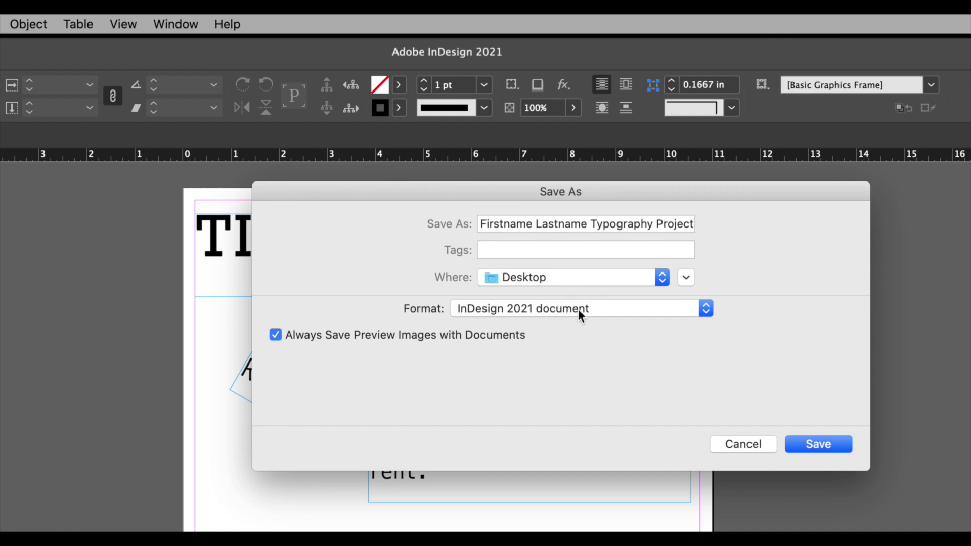
click(698, 311)
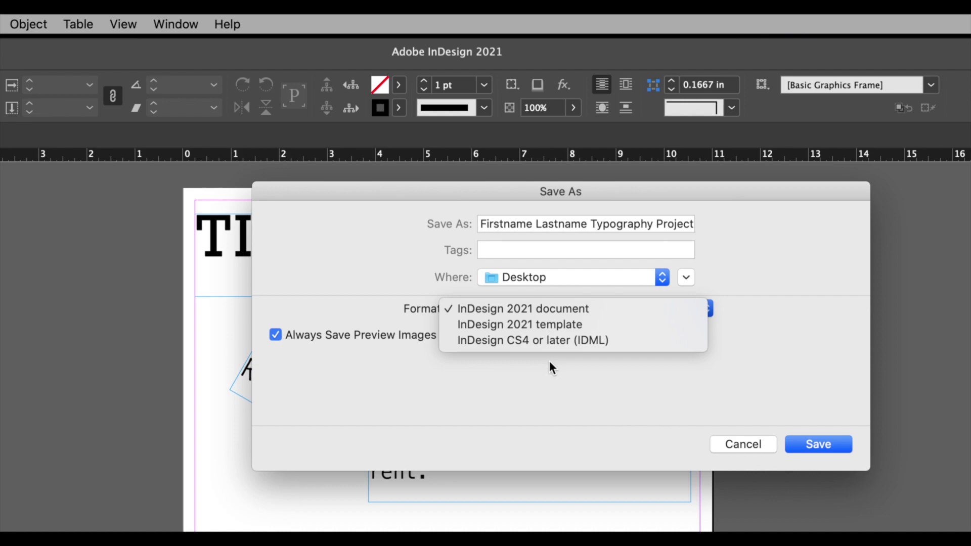
click(814, 445)
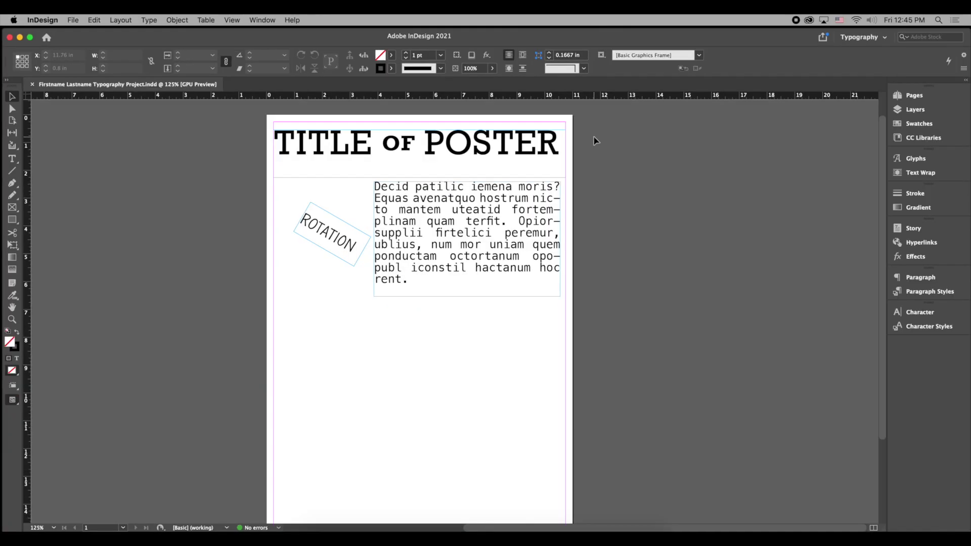
- Close the poster document, returning to the Home screen with it listed under Recent
click(46, 37)
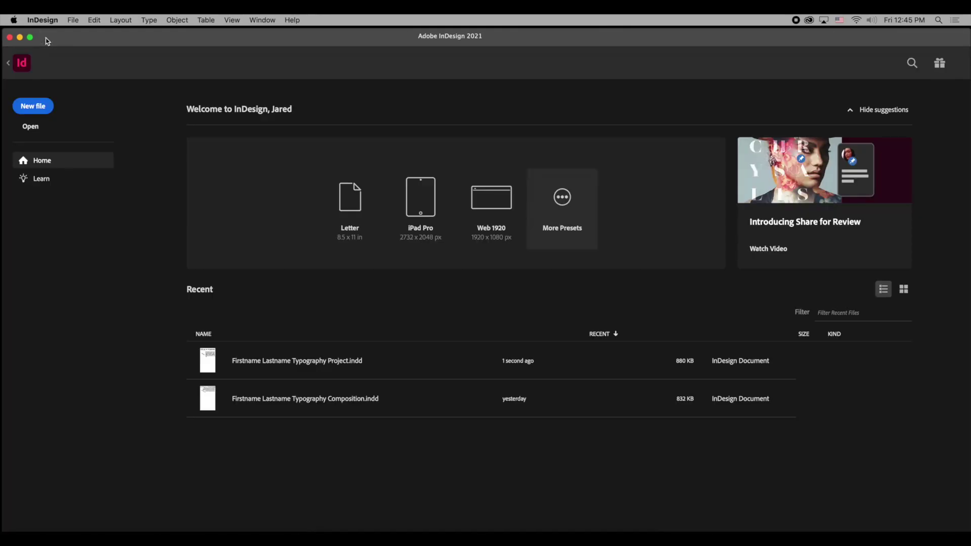